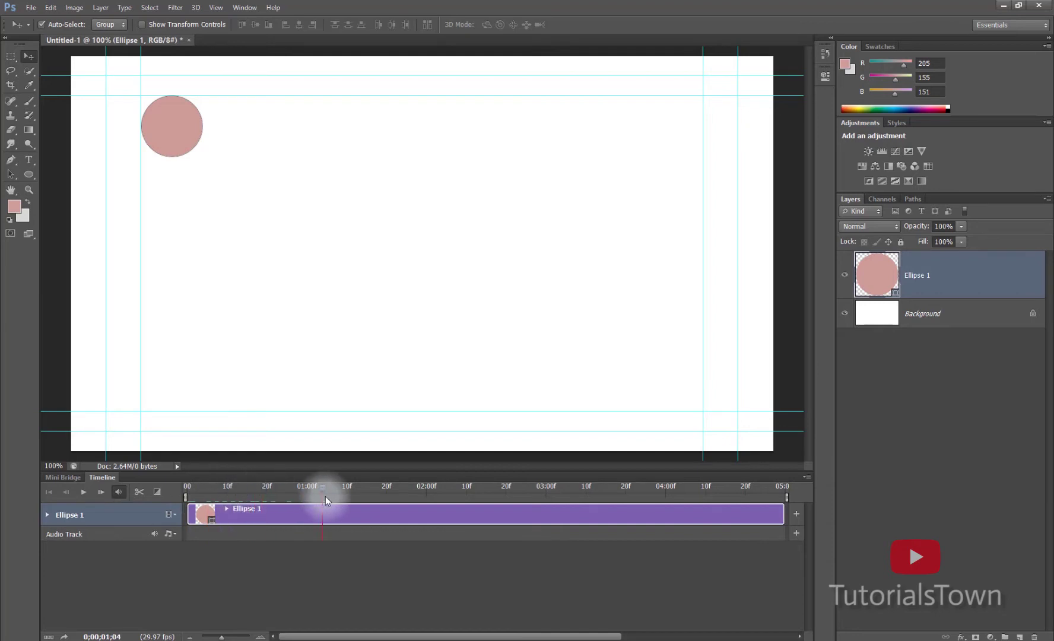
Return the playhead to the start of the timeline and expand the Ellipse 1 track's animation properties
drag(277, 490, 170, 497)
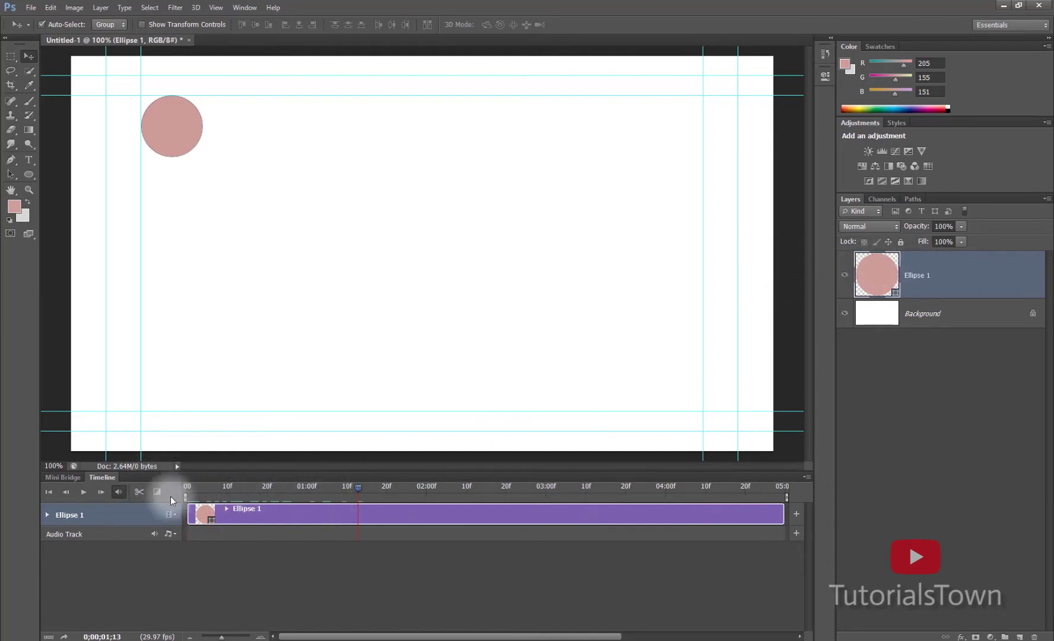
click(47, 514)
click(47, 514)
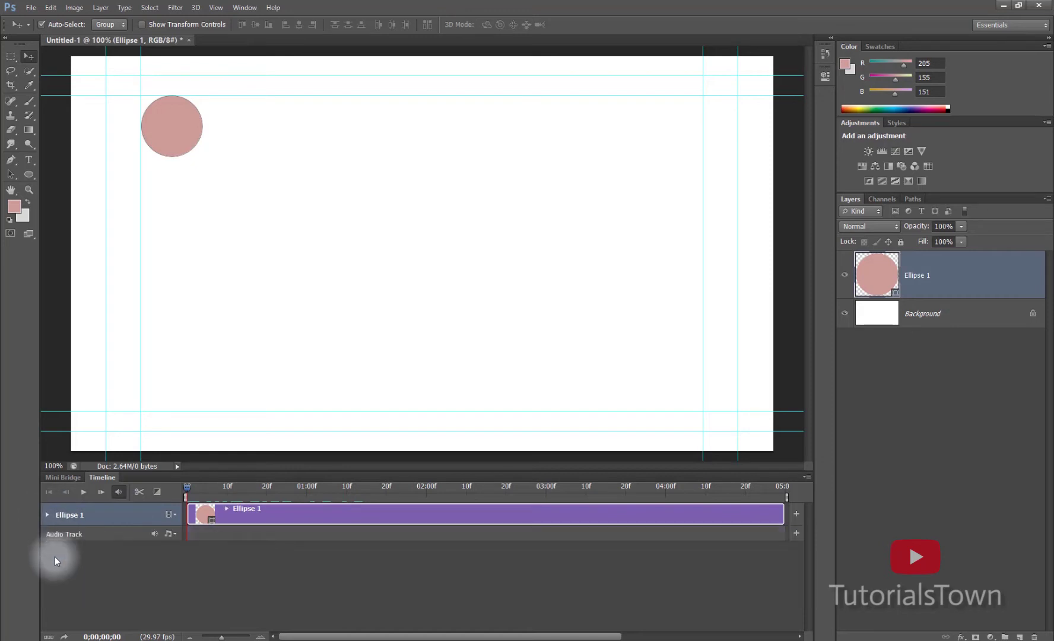
click(47, 515)
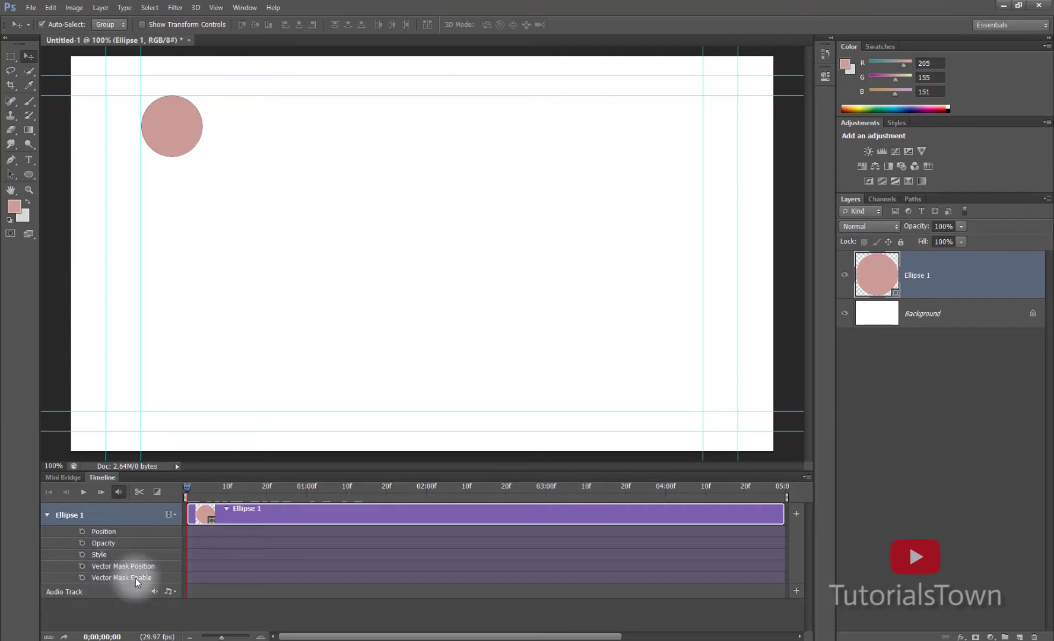
Convert the Ellipse 1 layer to a smart object and expand its timeline track to show the Transform property
right_click(927, 277)
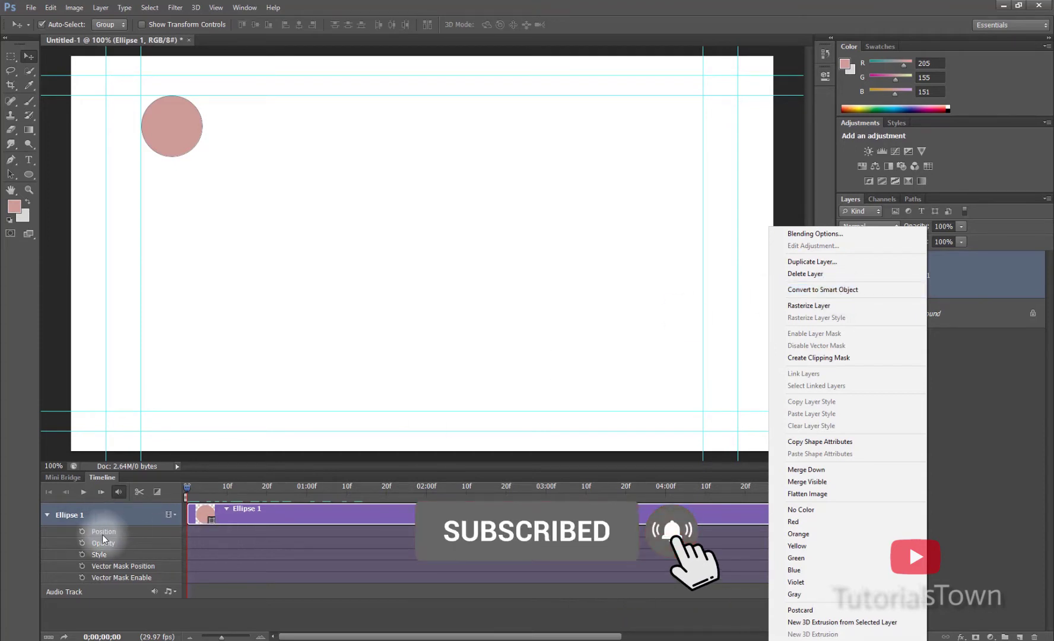
click(812, 292)
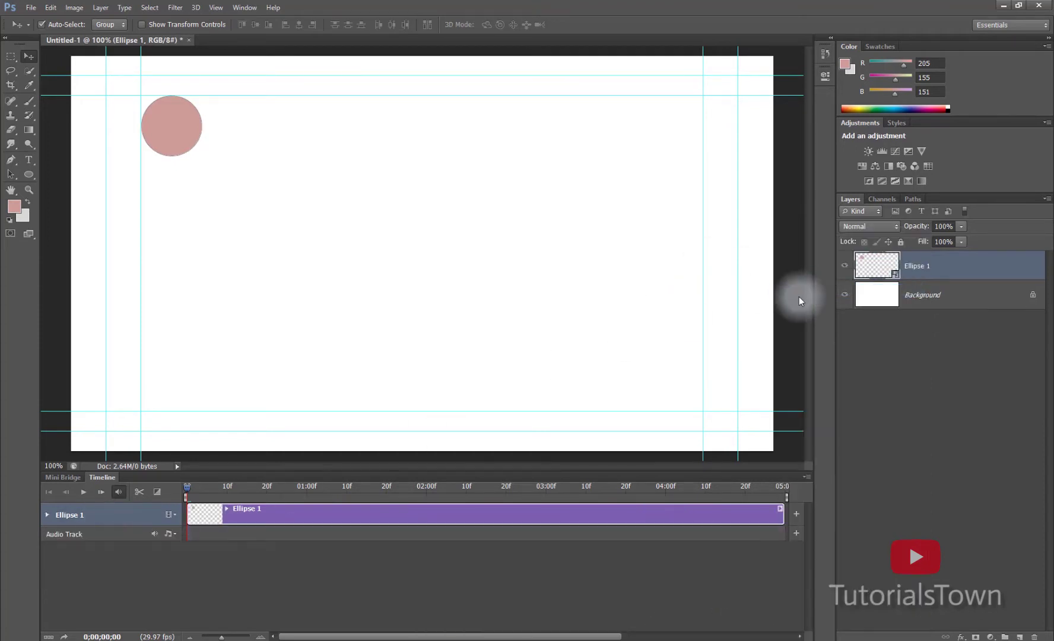
click(45, 516)
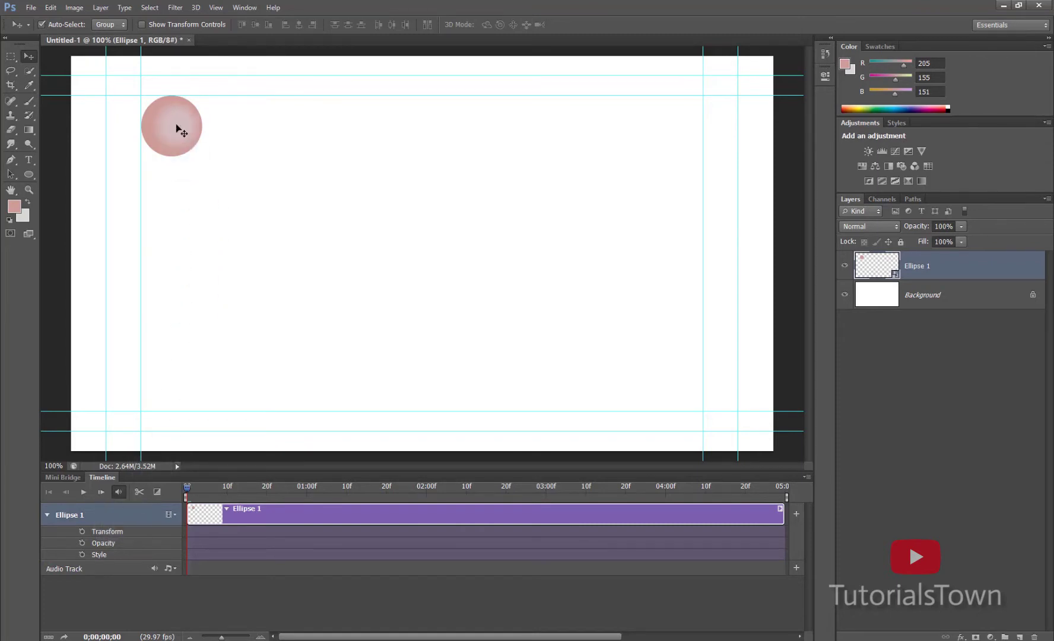
Free-transform the circle into a narrow upright ellipse, about 71% wide and 147% high, near the canvas's upper-left corner
key(ctrl+t)
drag(172, 156, 140, 159)
drag(170, 121, 163, 120)
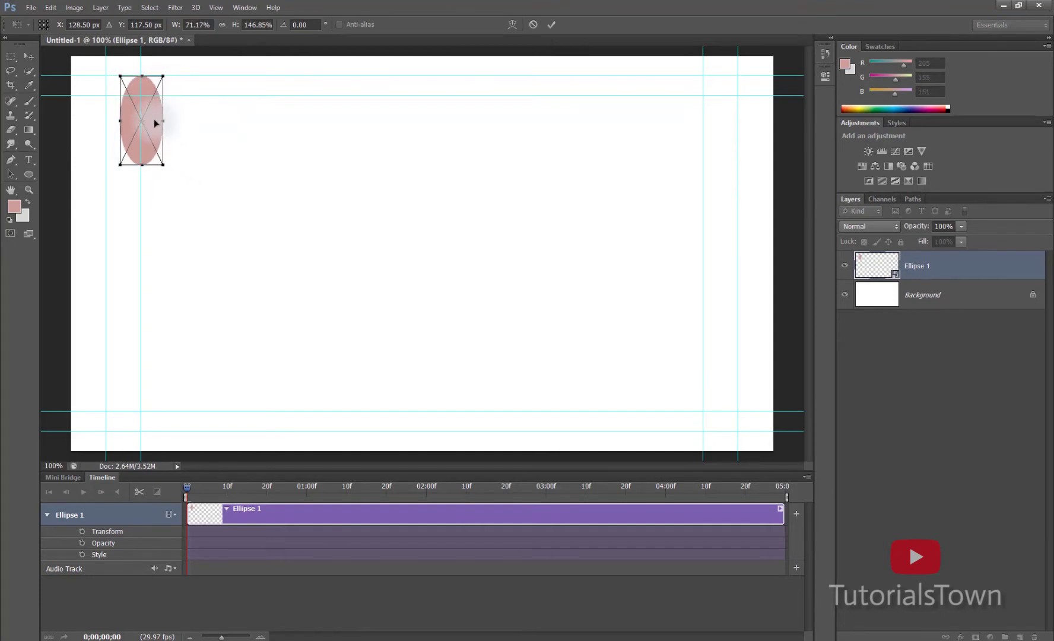
key(Return)
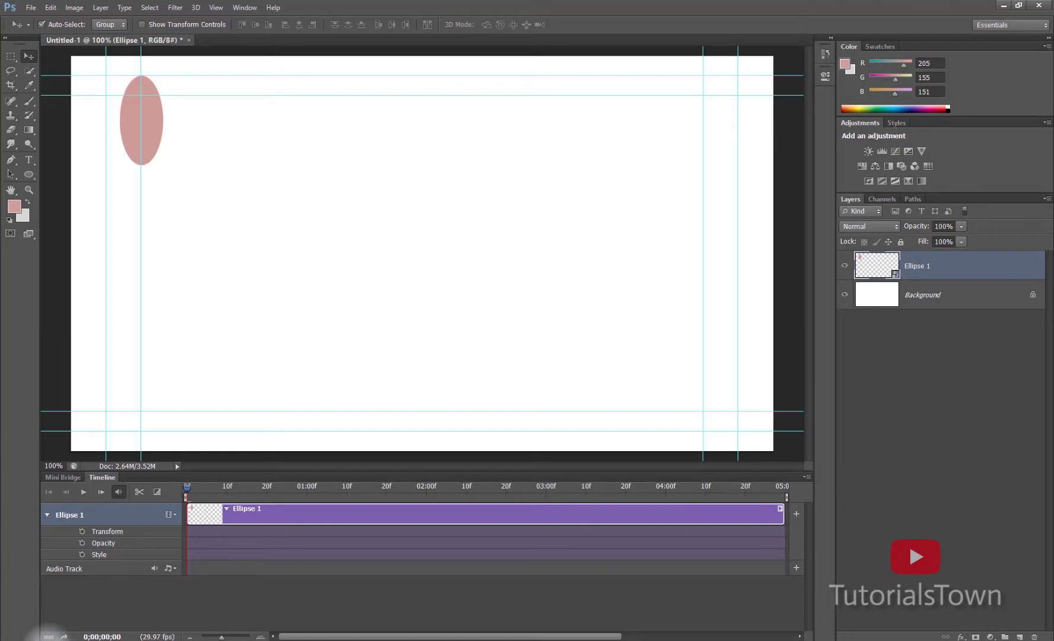
key(super+plus)
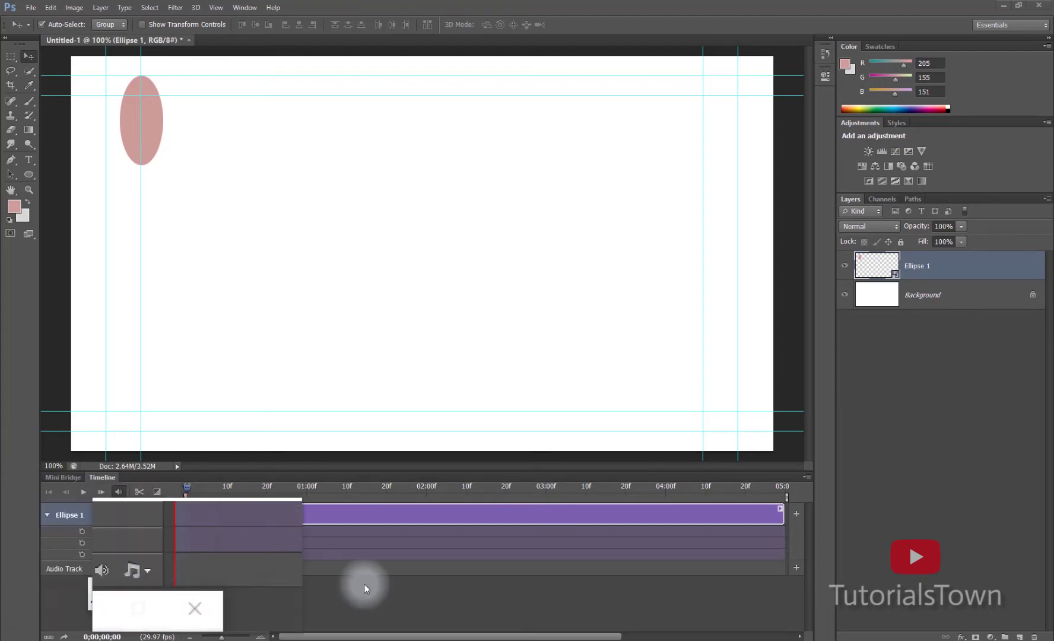
click(962, 636)
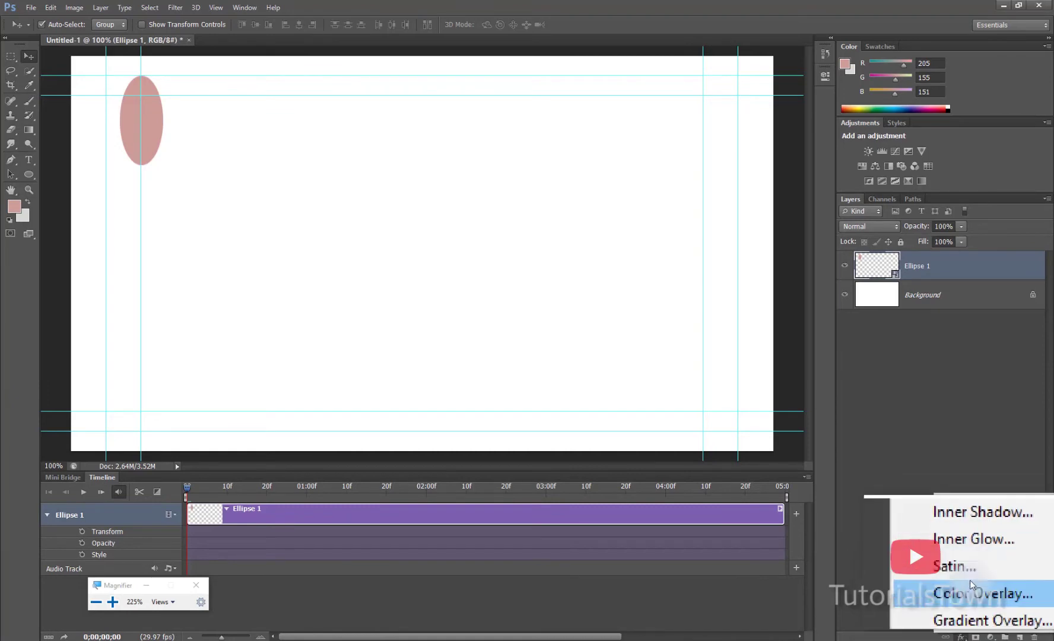
click(196, 585)
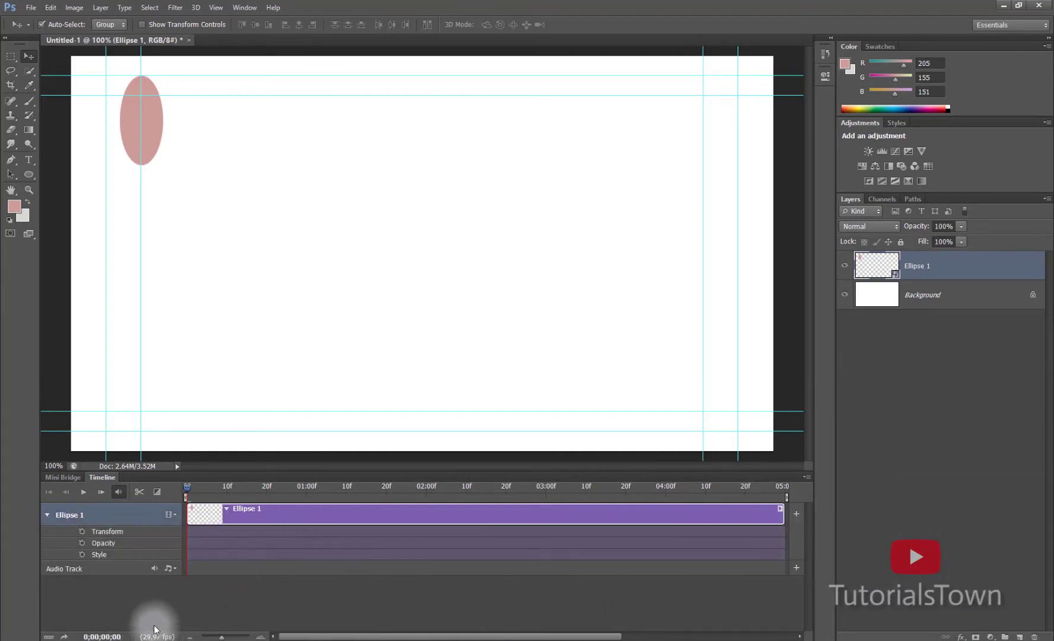
Enable keyframe animation for Transform, Opacity and Style on the Ellipse 1 layer at the start of the timeline
click(82, 542)
click(83, 555)
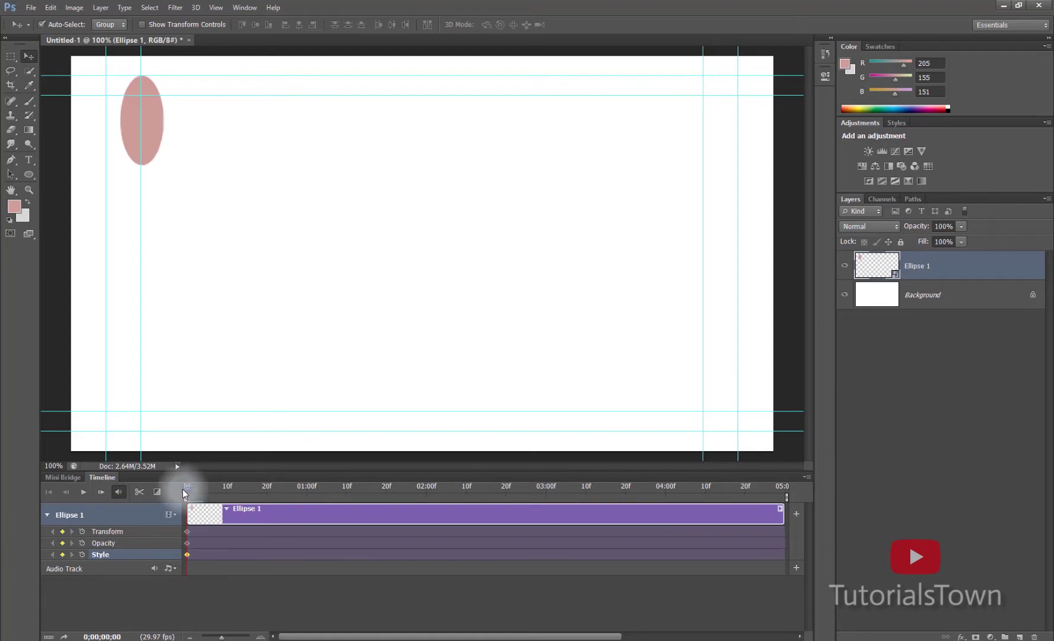
Keyframe the ellipse's position at 01:00 by moving it to the canvas's lower-right corner, centred on the vertical guide
drag(185, 493, 313, 496)
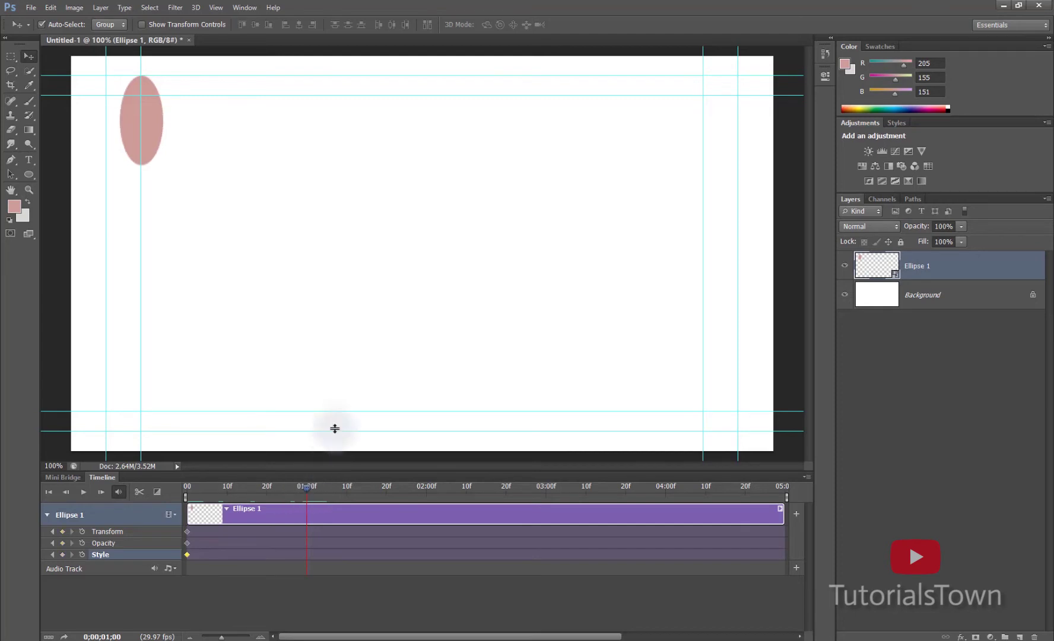
drag(194, 151, 724, 416)
click(370, 523)
click(305, 531)
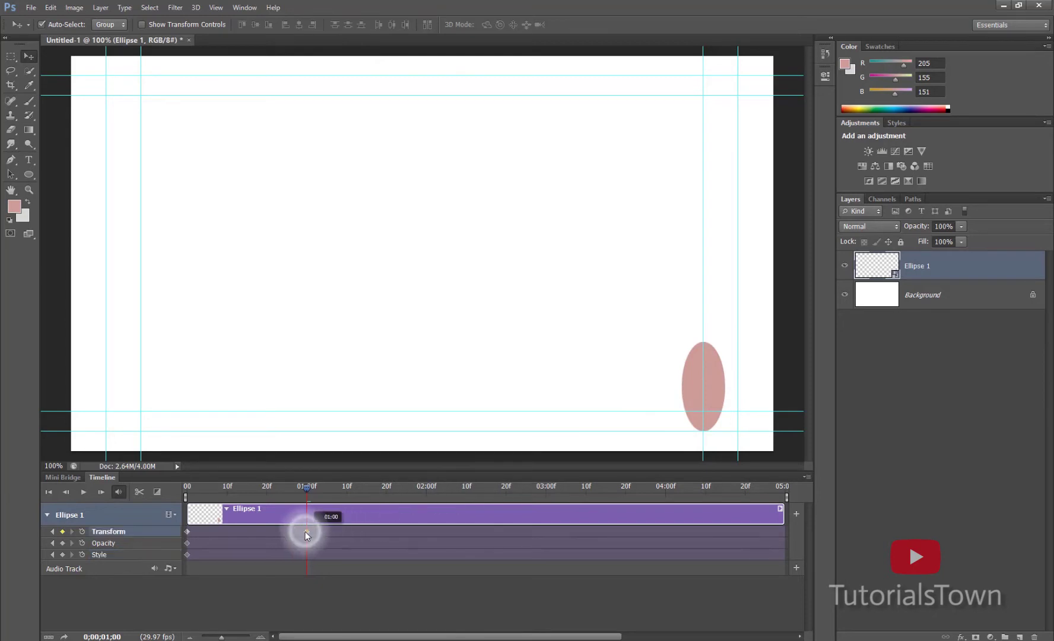
mouse_move(300, 487)
mouse_down()
mouse_move(201, 483)
mouse_move(307, 486)
mouse_up()
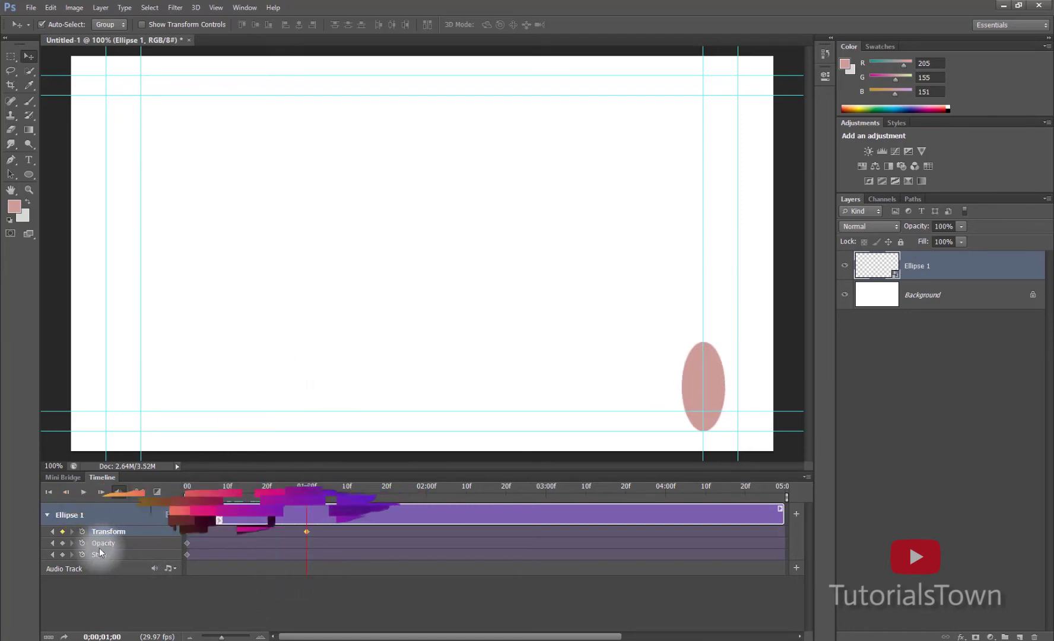
Set the Ellipse 1 layer's opacity to 0% at 01:00 and scrub the timeline to check the fade
click(942, 226)
text(0)
key(Return)
drag(271, 484, 310, 522)
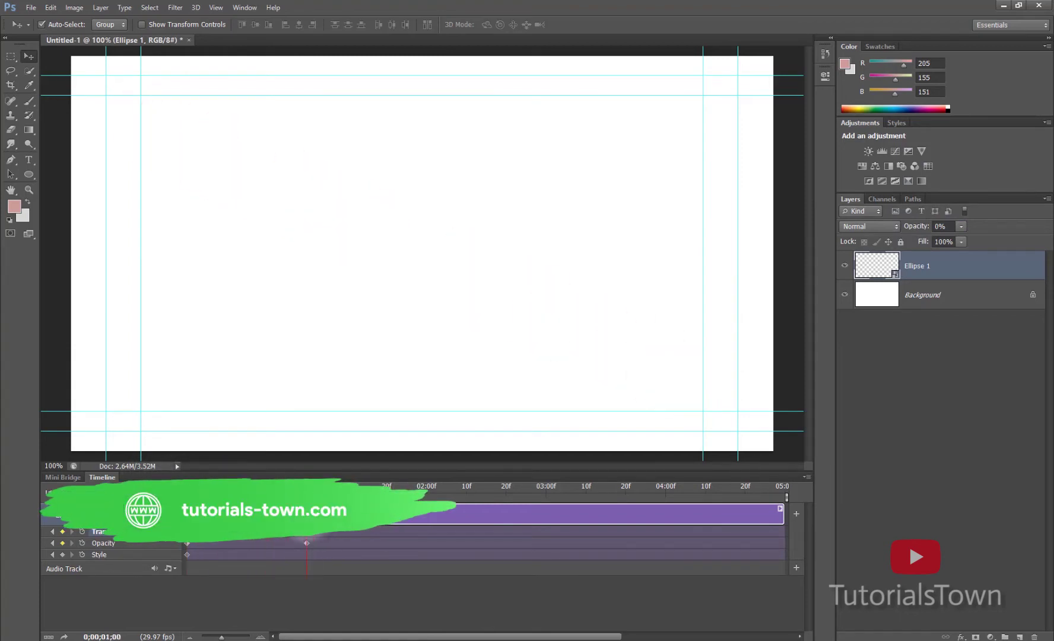
Set the Ellipse 1 layer's opacity to 60% at 01:00 and scrub the timeline to check the fade
click(917, 233)
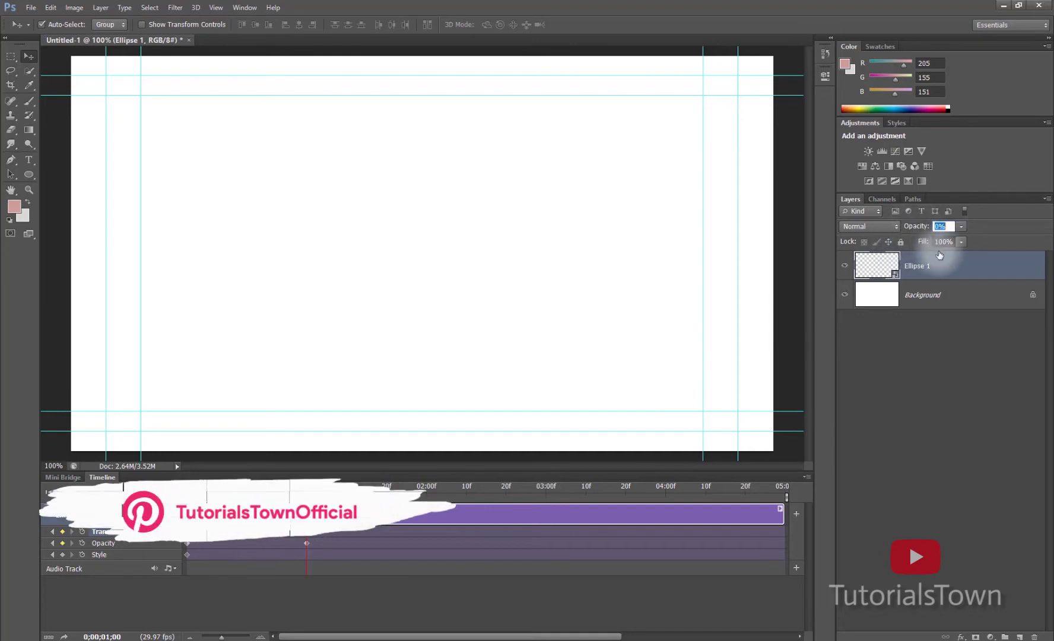
text(60)
key(Return)
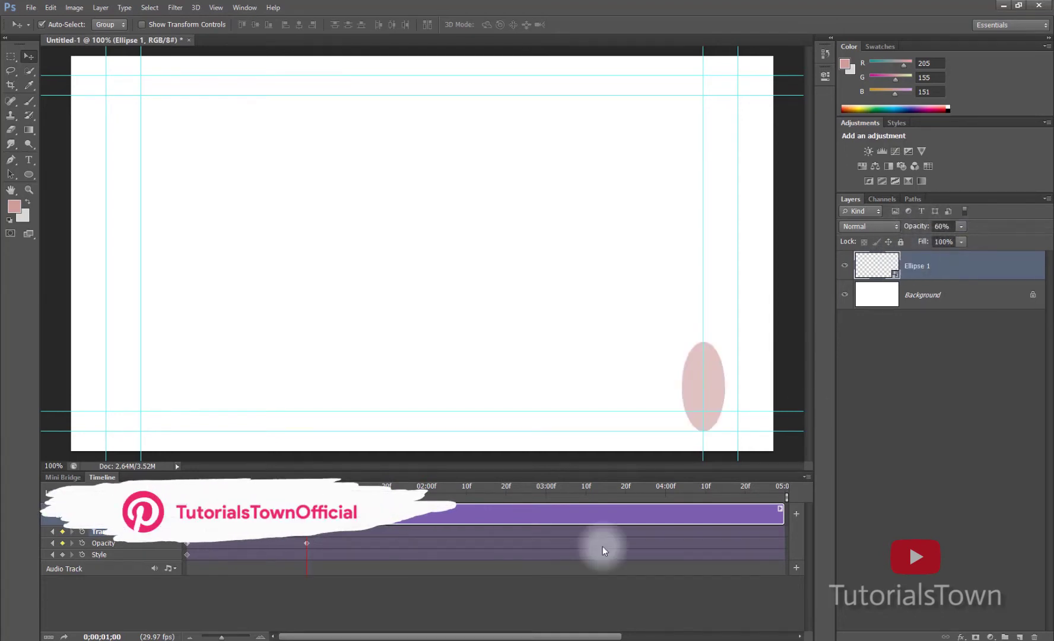
drag(307, 488, 315, 519)
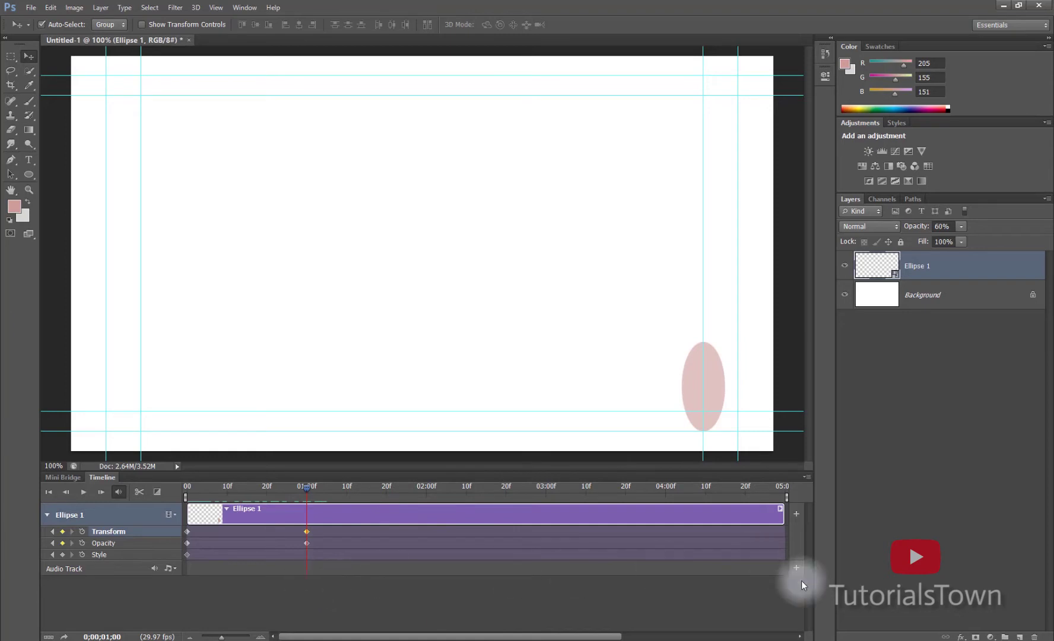
Add a bright green Color Overlay at 100% opacity to the Ellipse 1 layer at 01:00
click(961, 636)
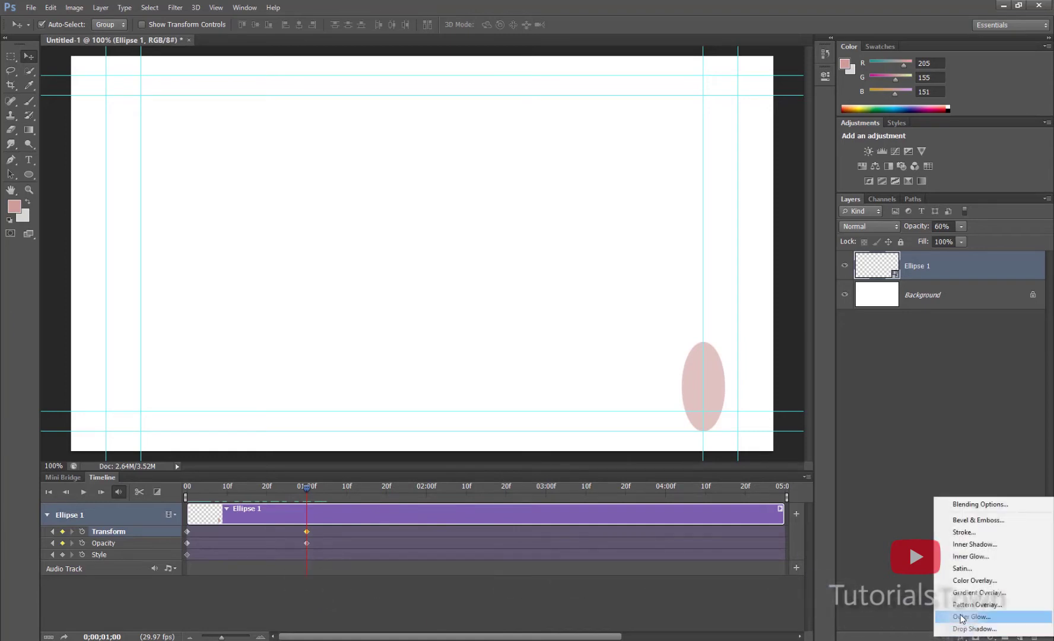
click(966, 581)
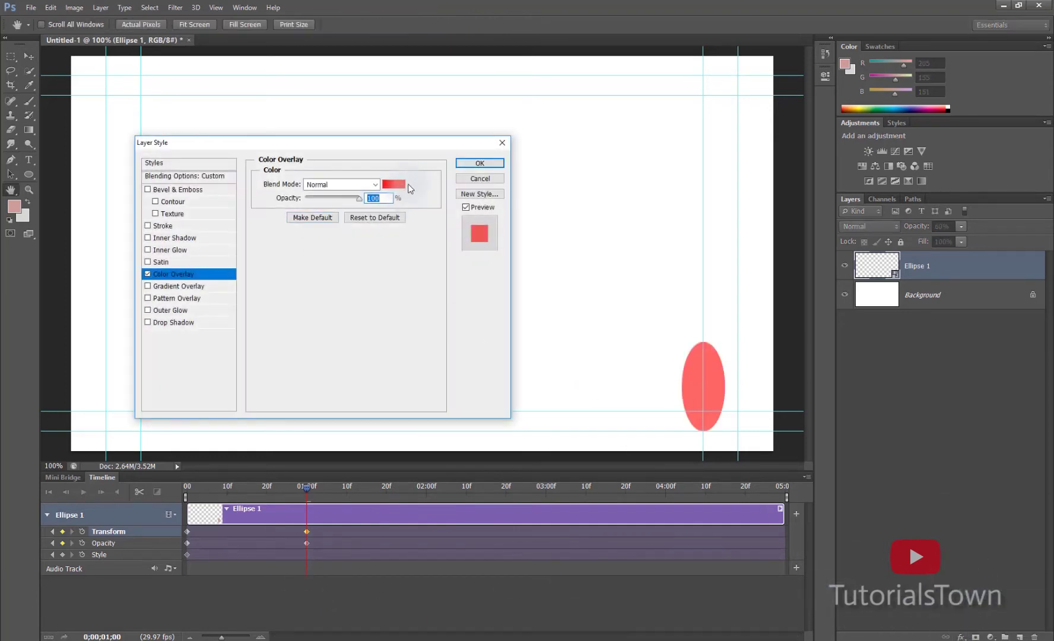
click(394, 184)
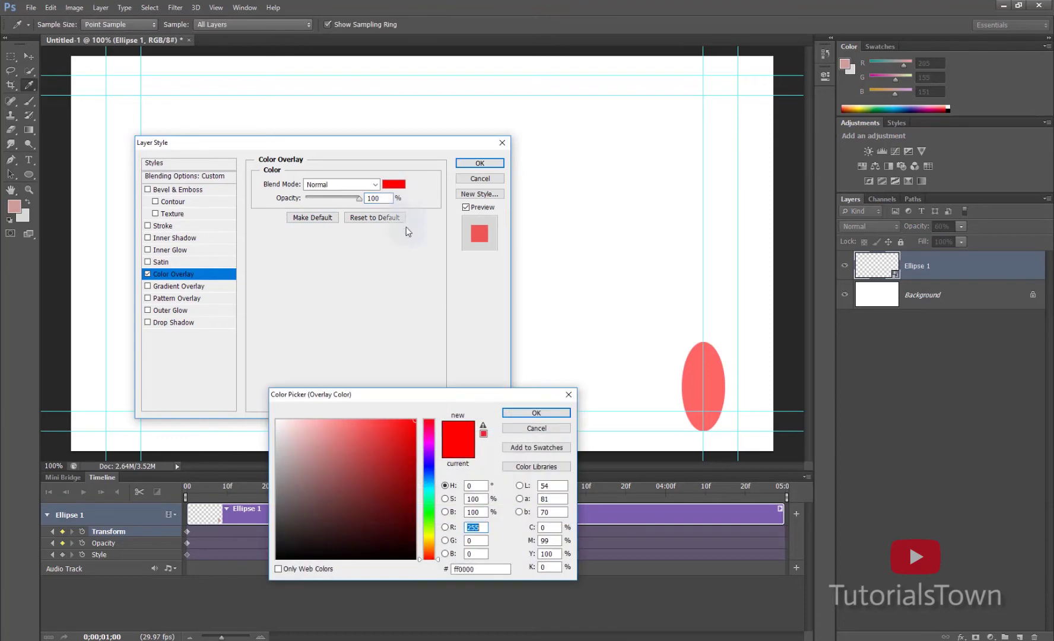
click(428, 510)
click(526, 411)
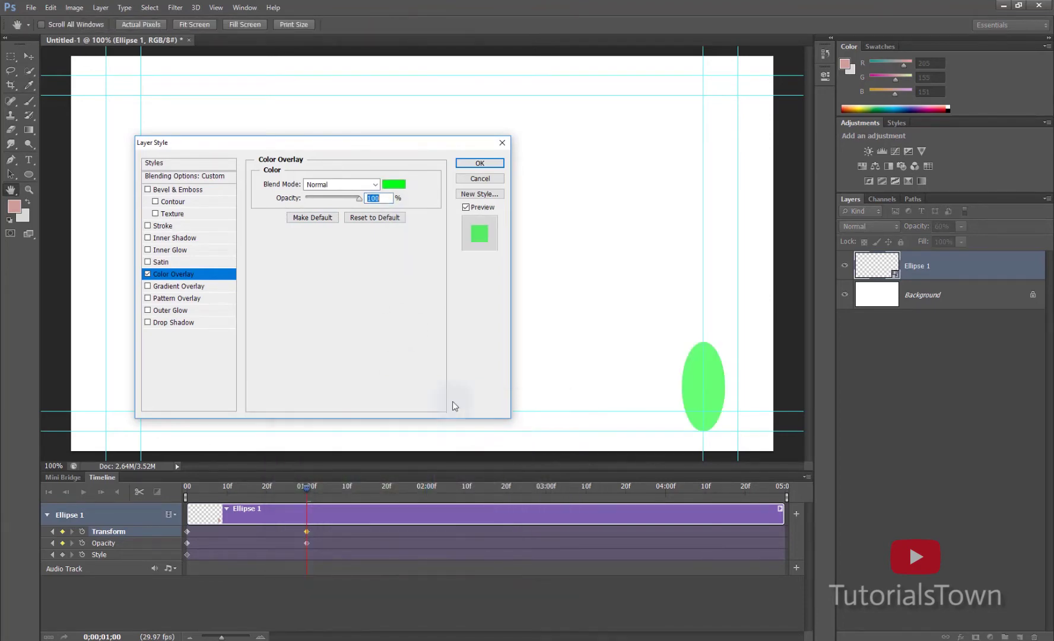
click(479, 163)
Play back the timeline to preview the ellipse's movement, fade and colour change
key(space)
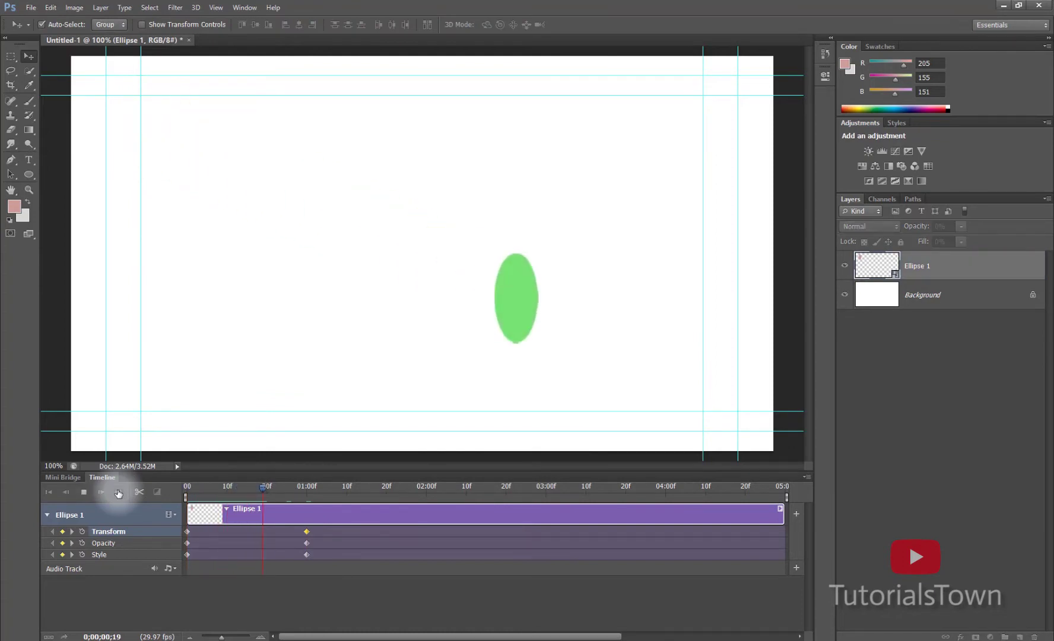
key(space)
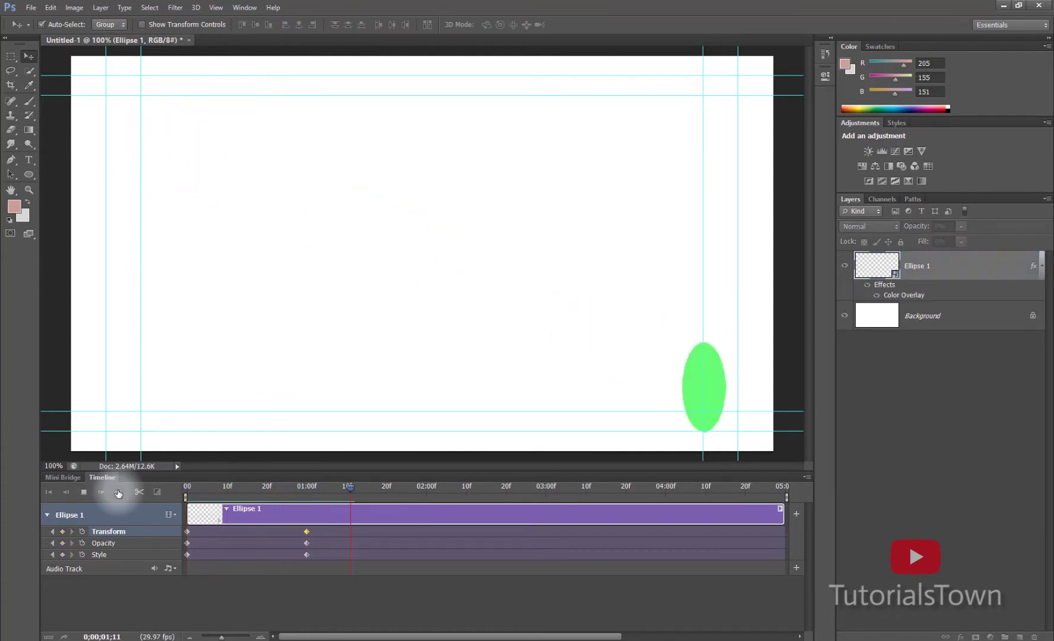
click(119, 492)
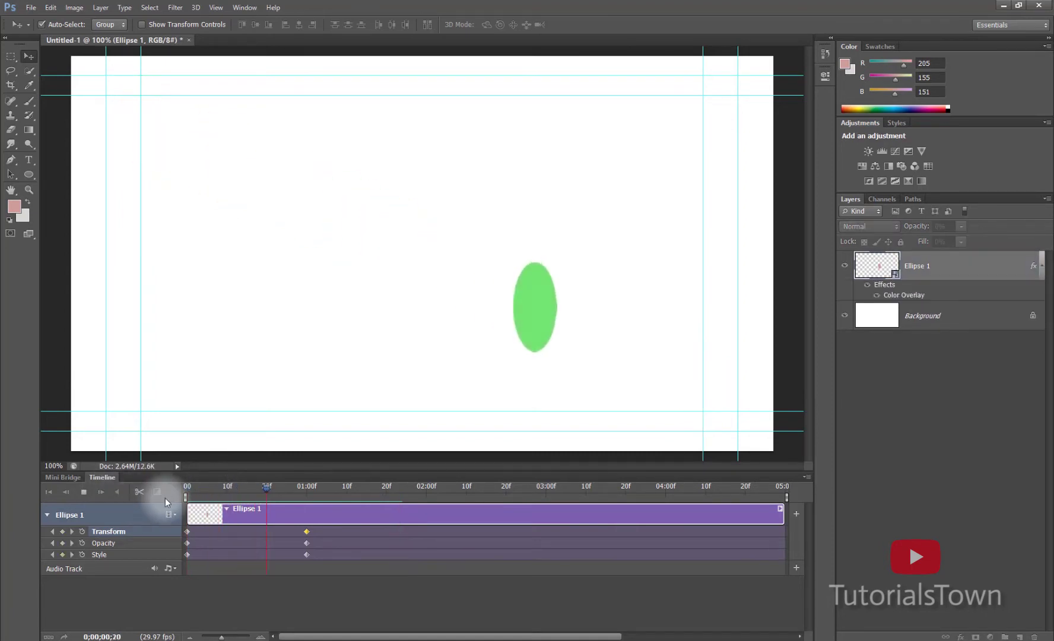
key(space)
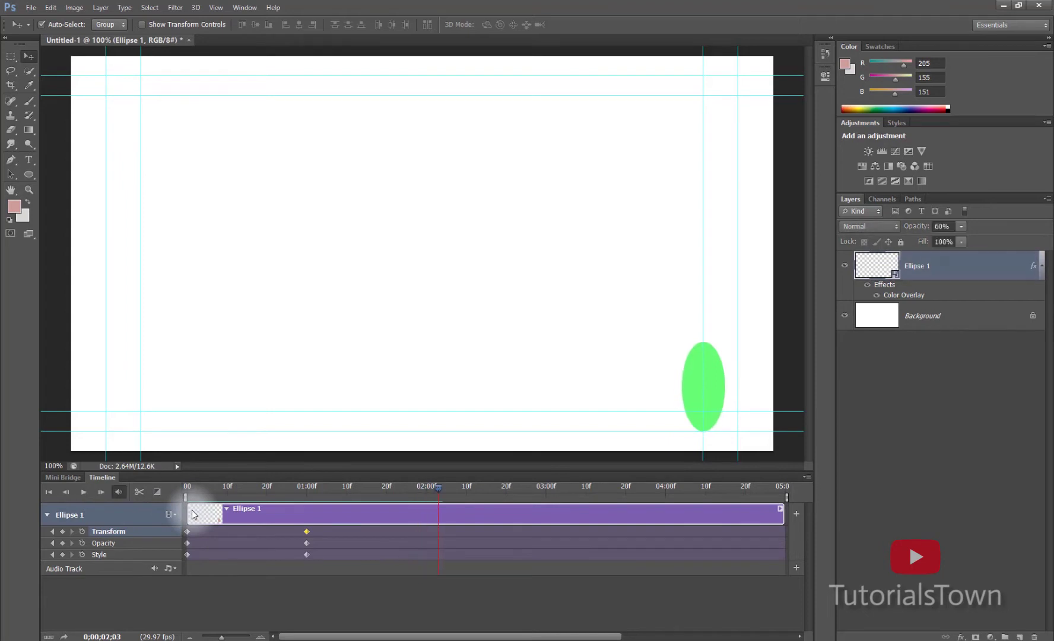
At 01:20, move the ellipse to the canvas's upper-right corner and enlarge it to about 155% width and 320% height
click(426, 487)
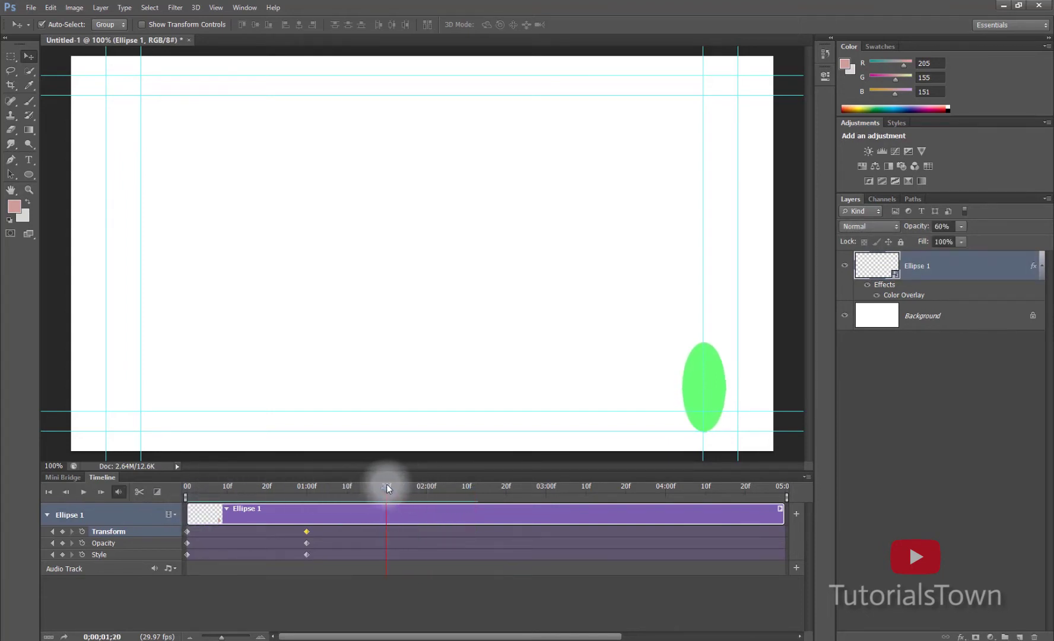
click(712, 403)
drag(712, 402, 709, 158)
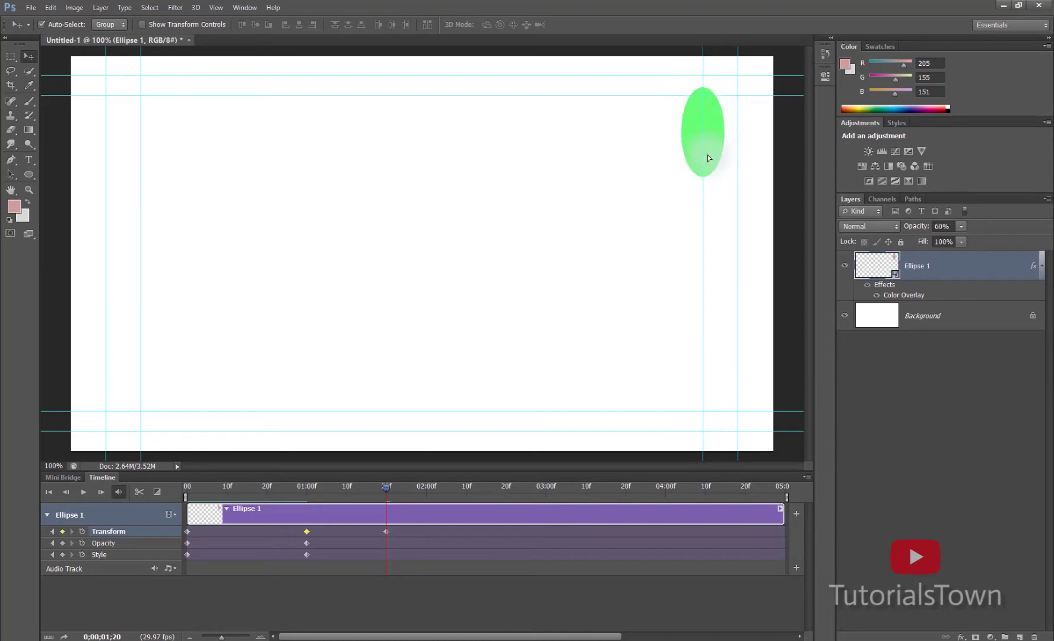
key(ctrl+t)
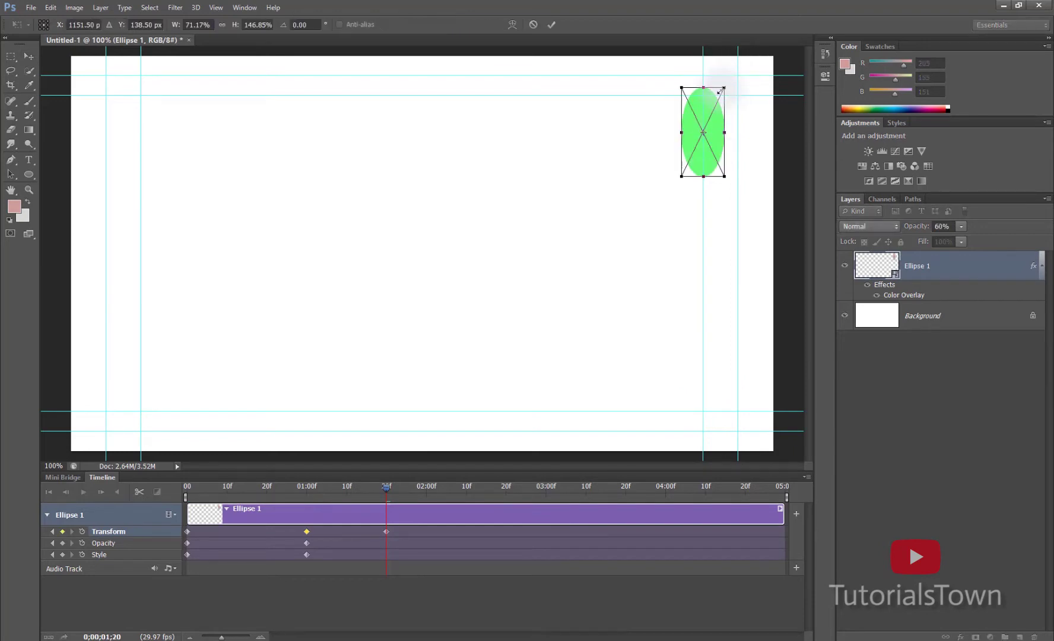
drag(724, 86, 778, 64)
double_click(735, 200)
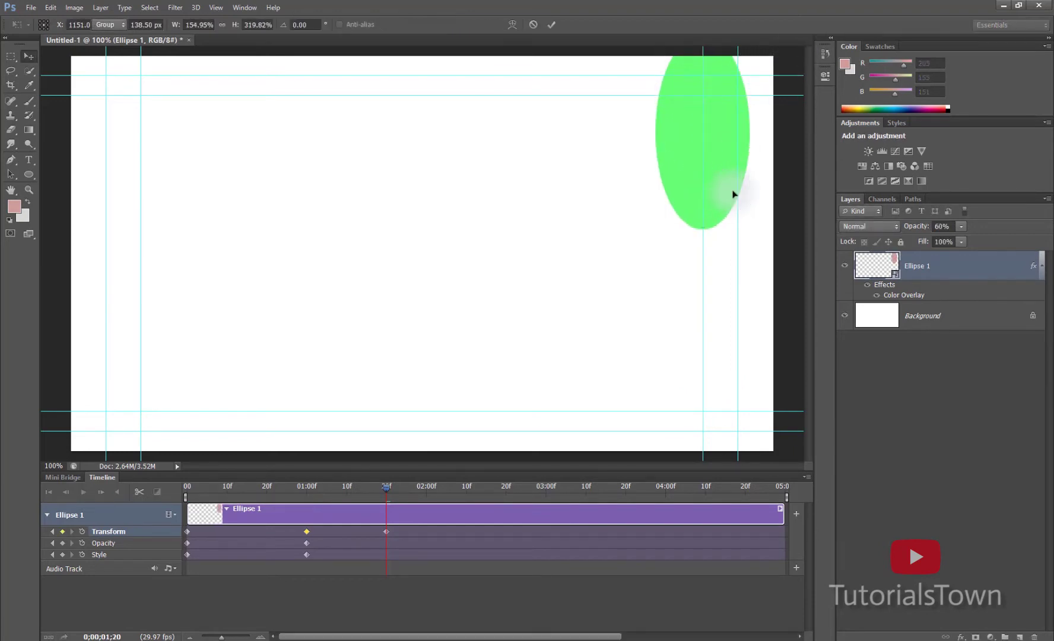
At 02:10, move the ellipse to the middle of the canvas and reshape it wider and shorter
drag(386, 487, 469, 490)
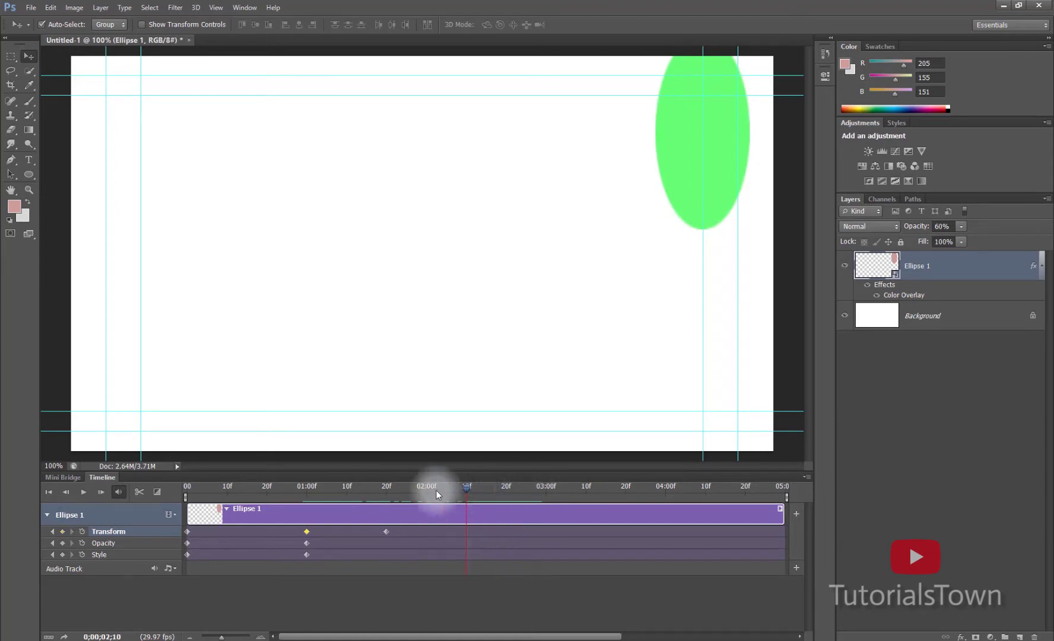
drag(521, 248, 424, 276)
key(ctrl+t)
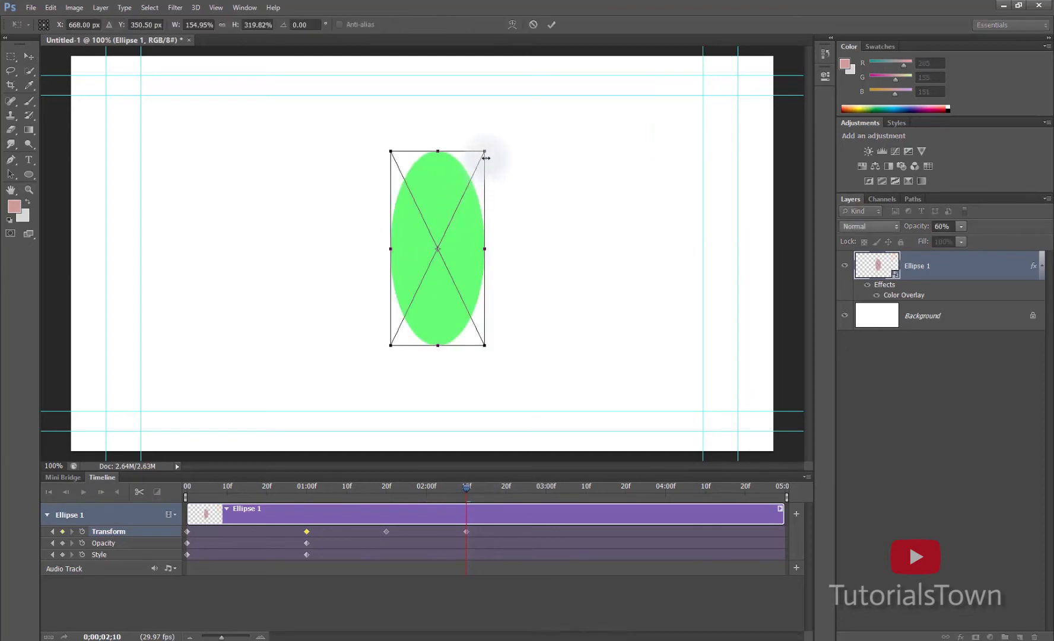
drag(484, 151, 497, 228)
key(Return)
drag(438, 487, 469, 496)
key(space)
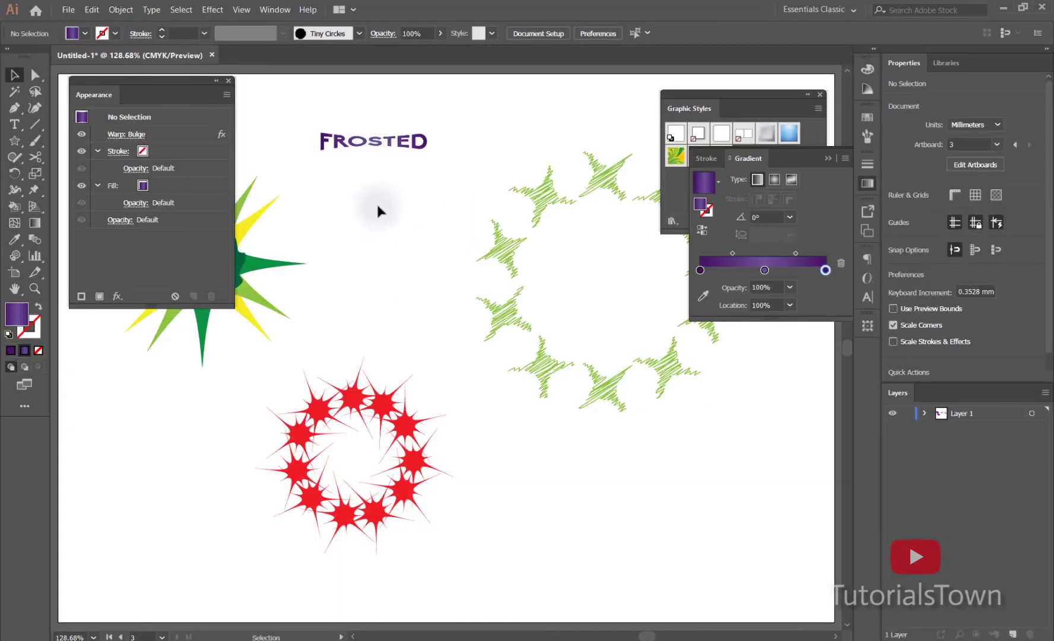
scroll(381, 134, up, 3)
drag(572, 295, 808, 450)
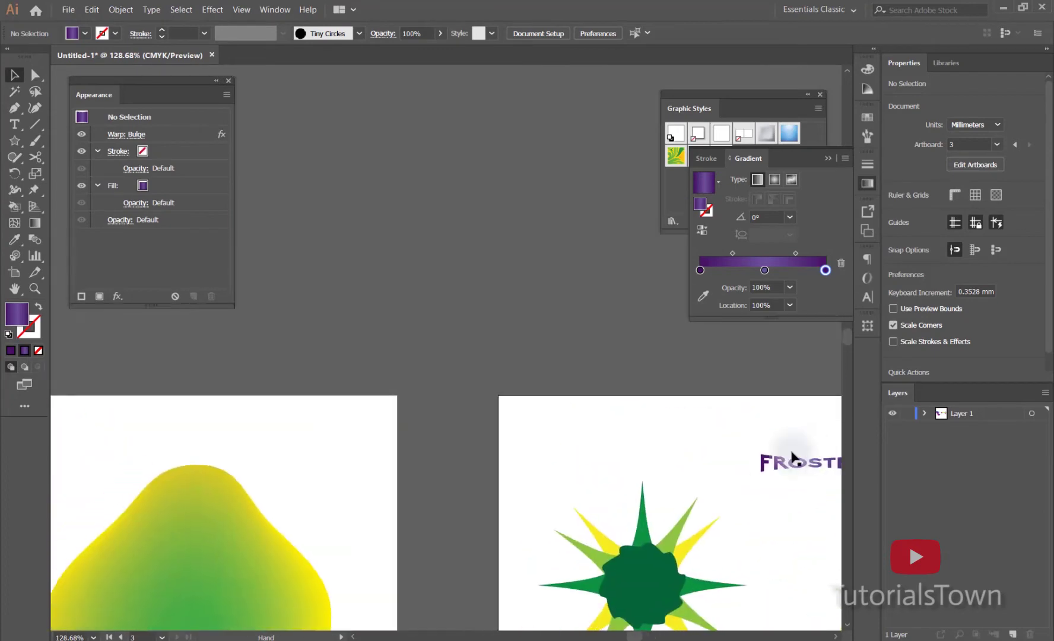
In Illustrator, create a new Film & Video document from the HDV 720 preset, 1280 x 720 px
key(ctrl+minus)
key(ctrl+minus)
key(ctrl+minus)
drag(766, 444, 647, 366)
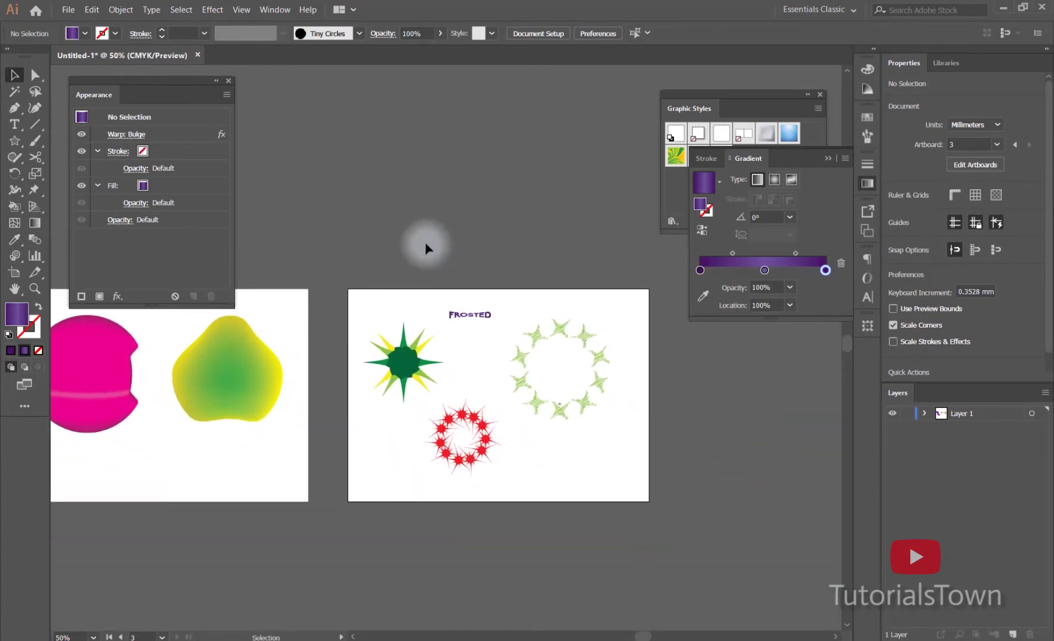
key(ctrl+n)
click(593, 75)
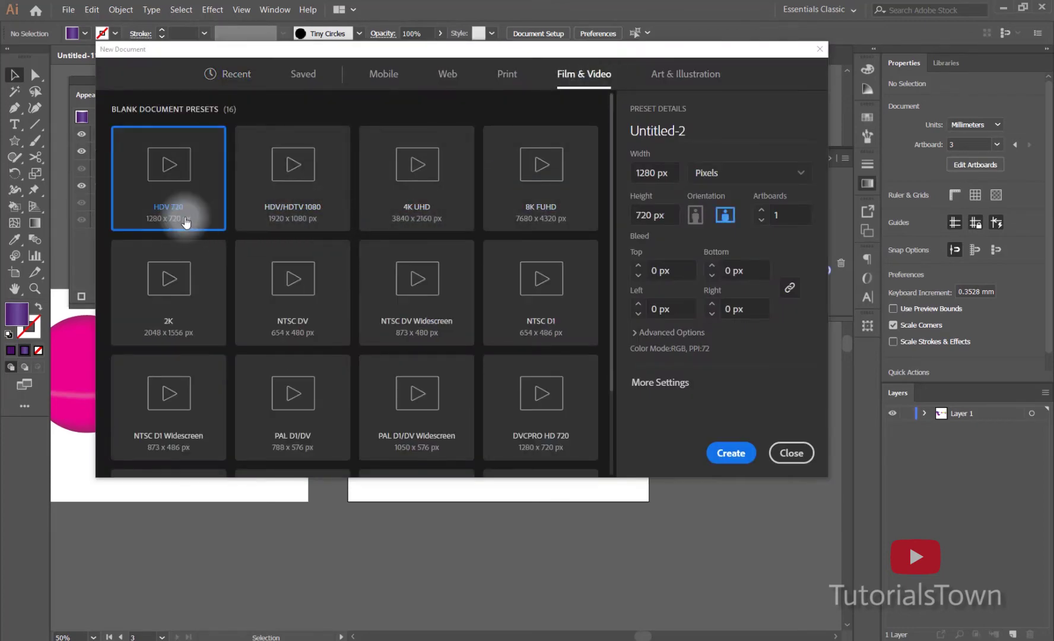
click(731, 452)
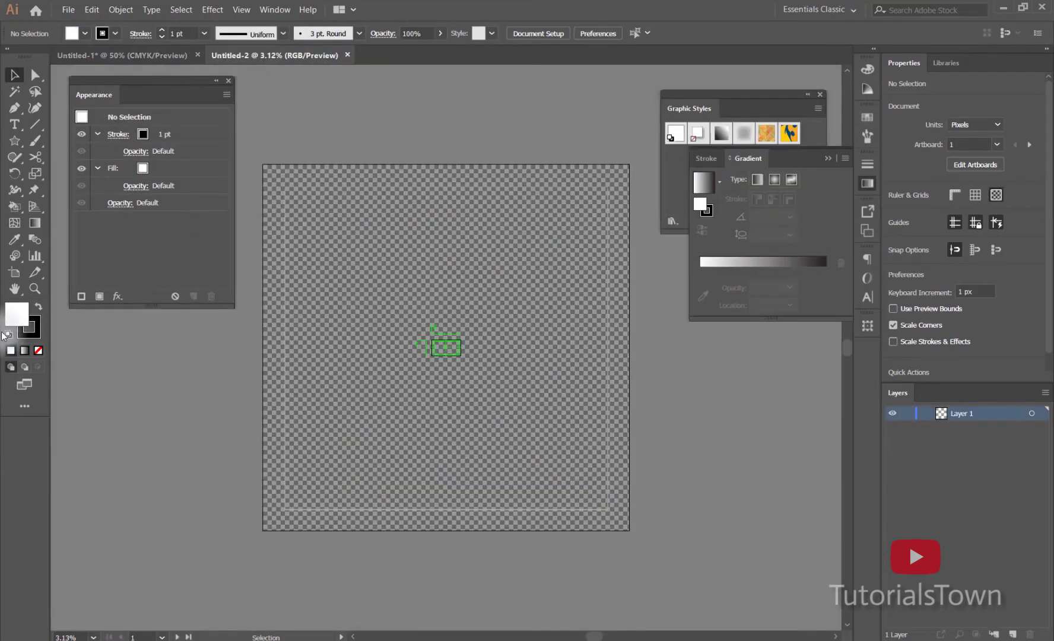
Hide the transparency grid and fit the new artboard in the window
click(15, 273)
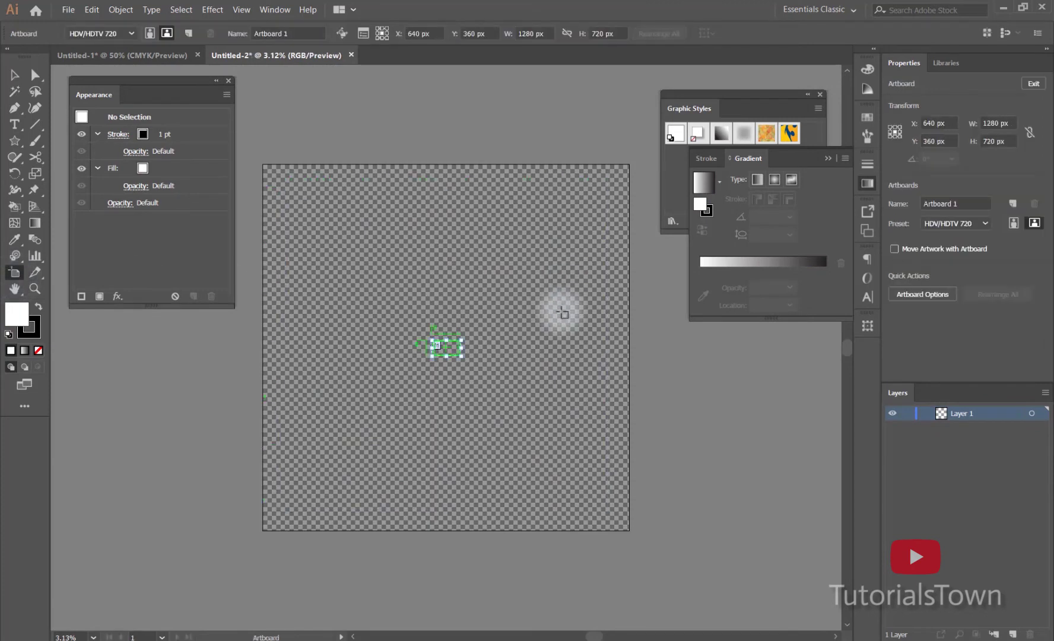
click(15, 74)
click(241, 9)
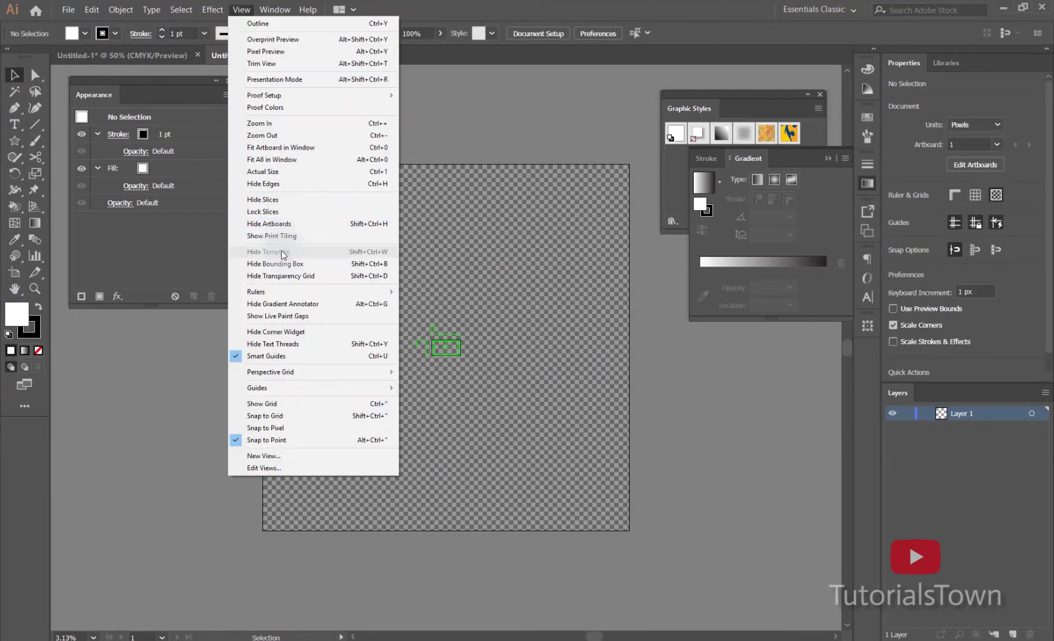
click(285, 273)
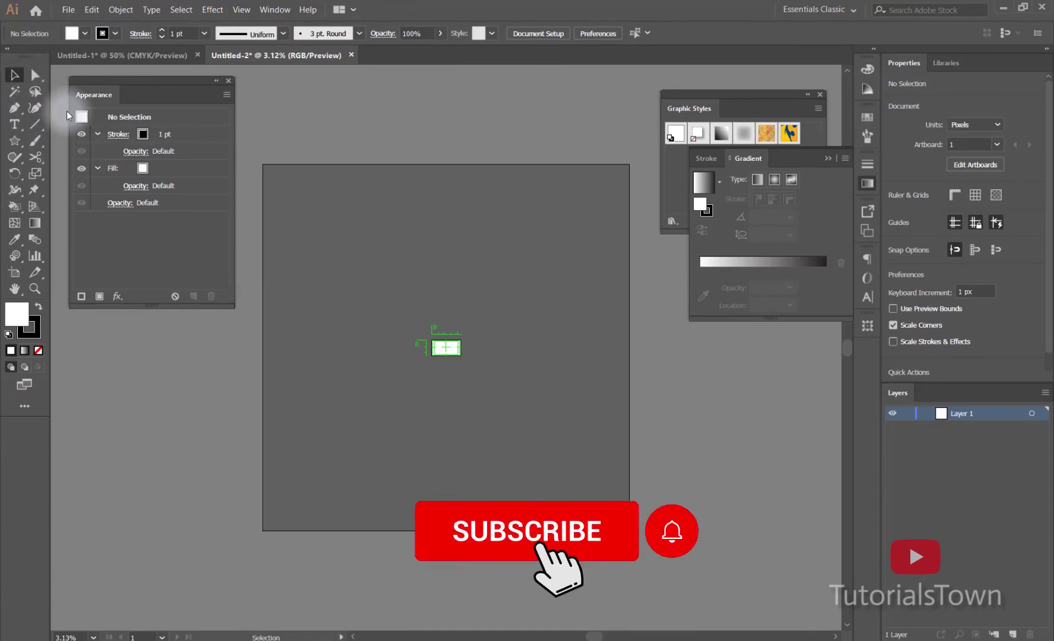
key(ctrl+0)
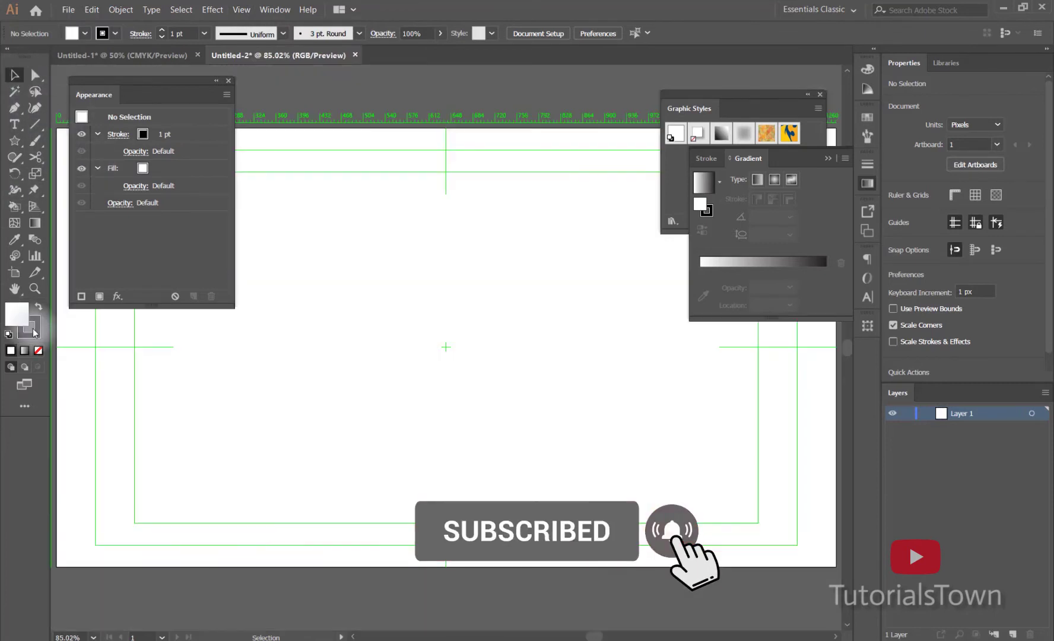
Copy the green-and-yellow starburst from Untitled-1 into the centre of Untitled-2's artboard and enlarge it to about 314 px wide
click(81, 55)
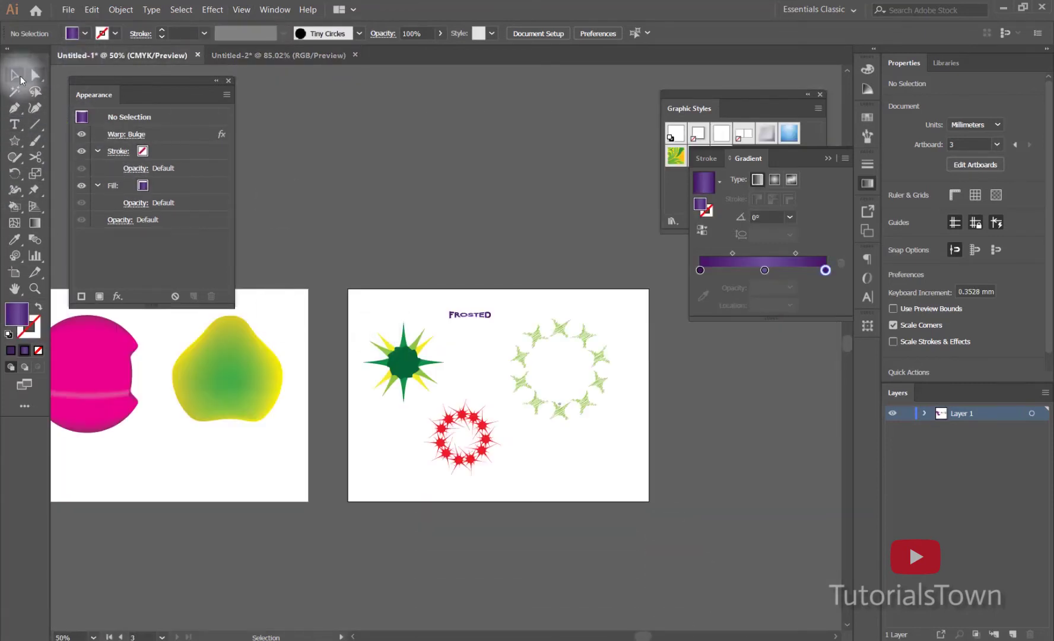
drag(374, 317, 418, 370)
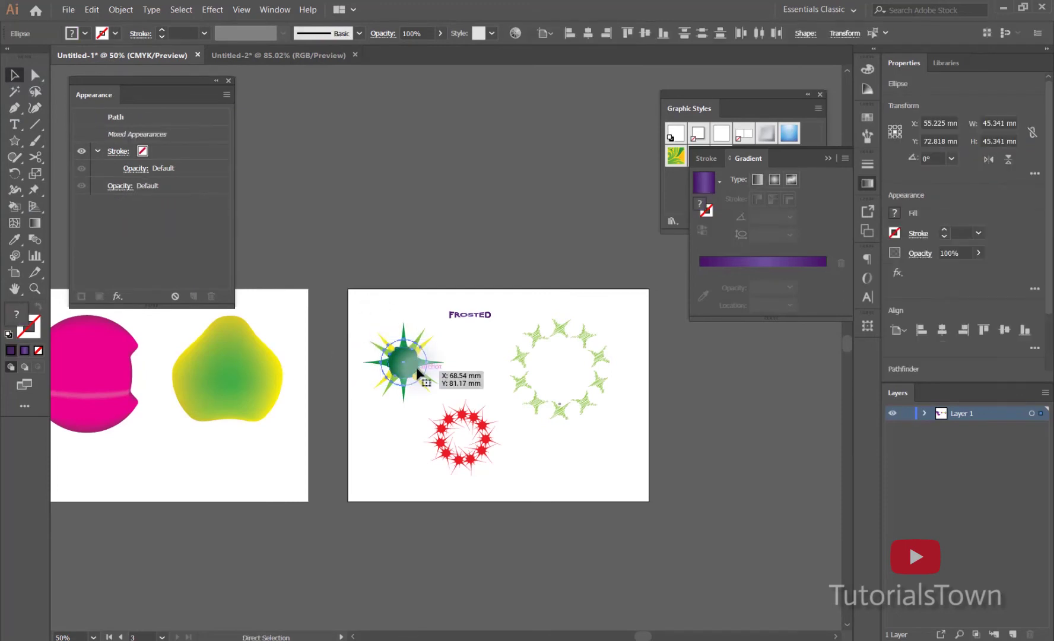
click(333, 56)
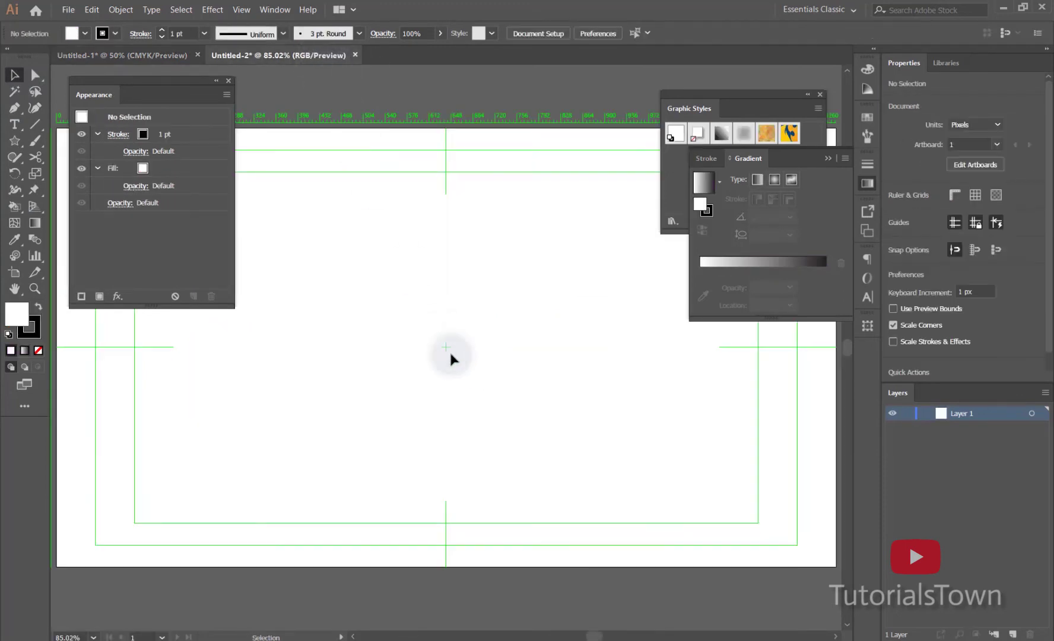
key(ctrl+v)
drag(485, 348, 541, 349)
Expand the appearance of the starburst shapes and deselect them
click(130, 9)
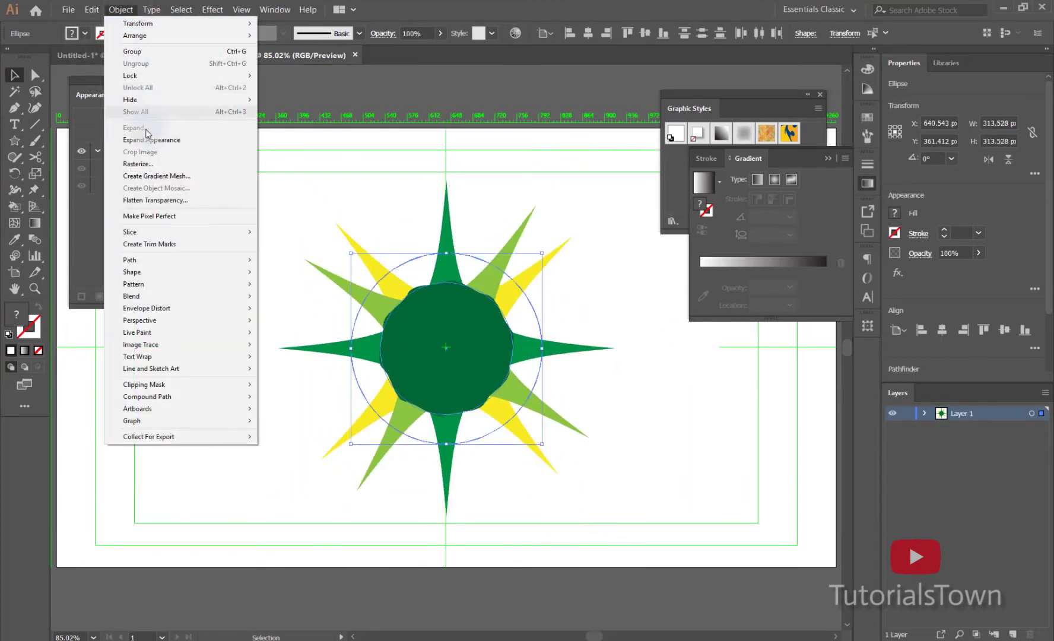
click(146, 139)
click(671, 381)
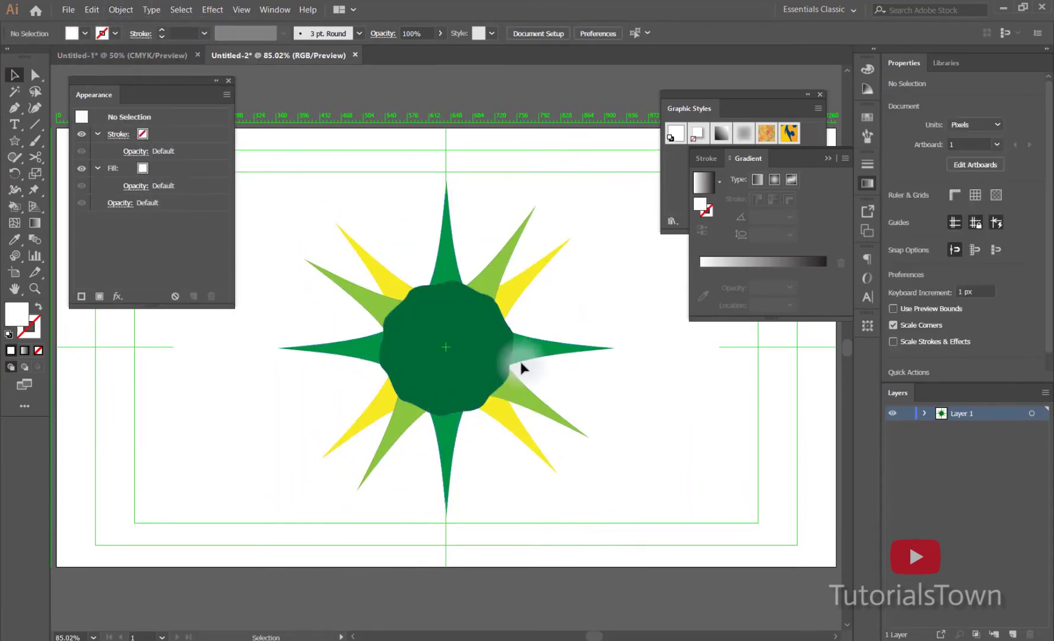
Add the letter "G" as text beside the starburst and set its font to Biko Black
click(14, 124)
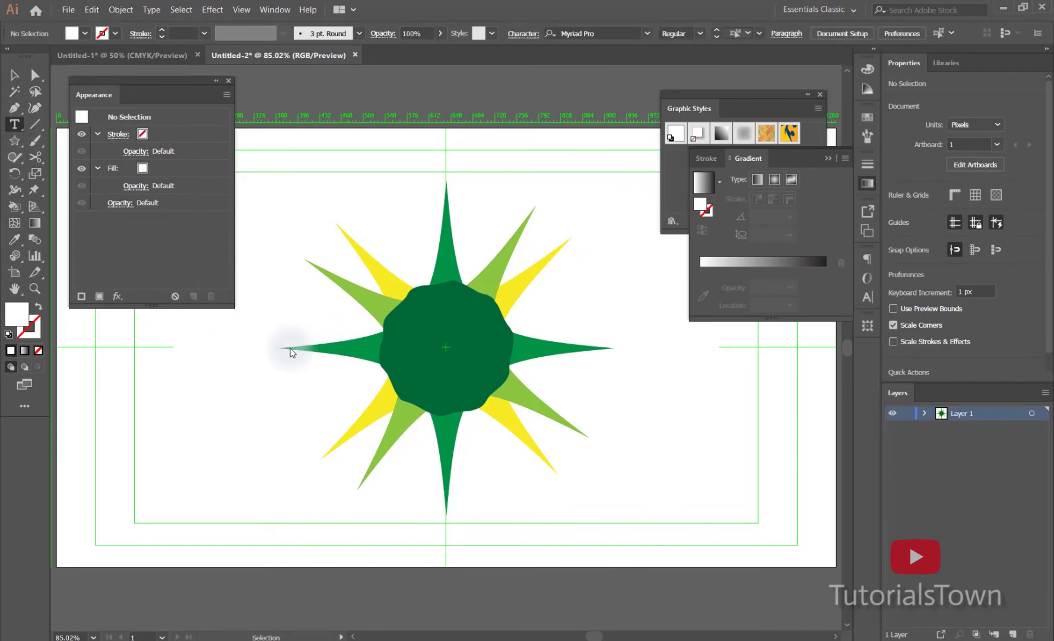
click(274, 308)
text(G)
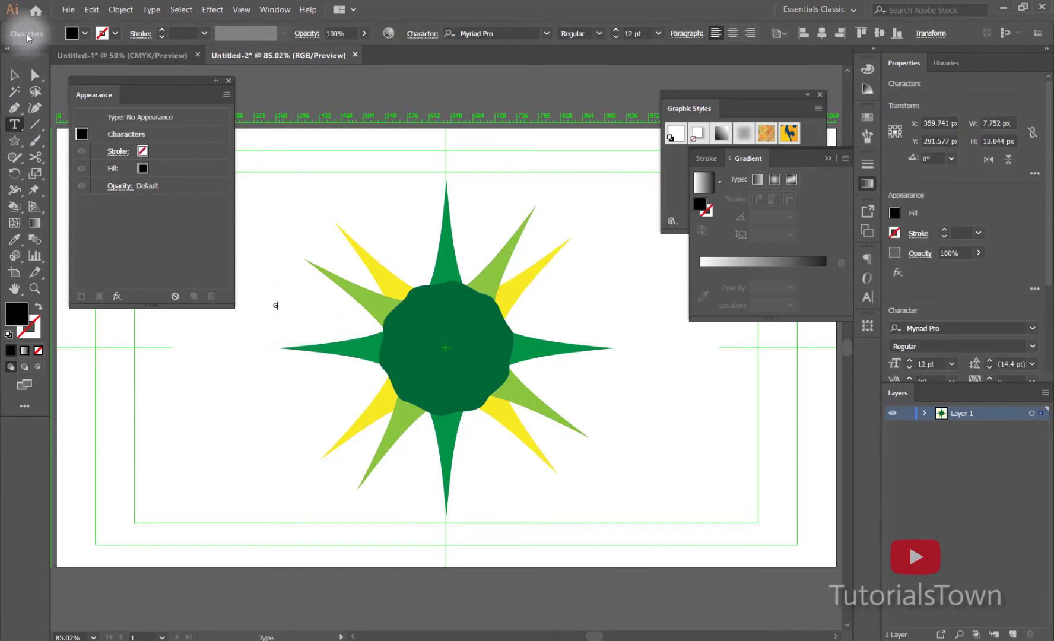
click(15, 75)
click(527, 33)
text(biko)
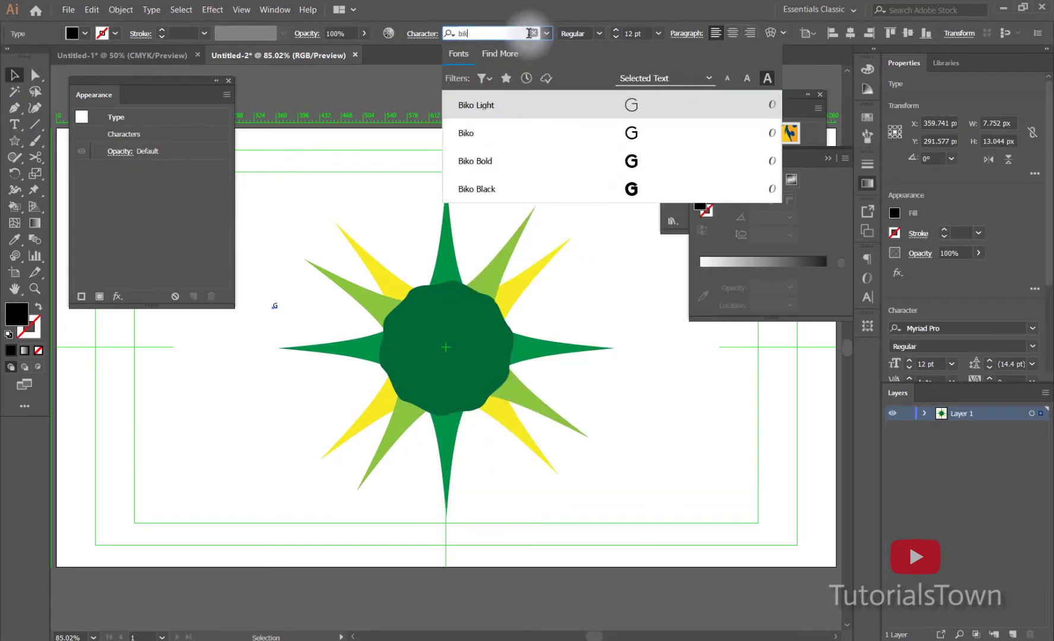
click(629, 188)
Enlarge the G to about 194 pt over the starburst's dark green centre and fill it white
drag(279, 310, 395, 481)
drag(423, 392, 492, 357)
click(84, 33)
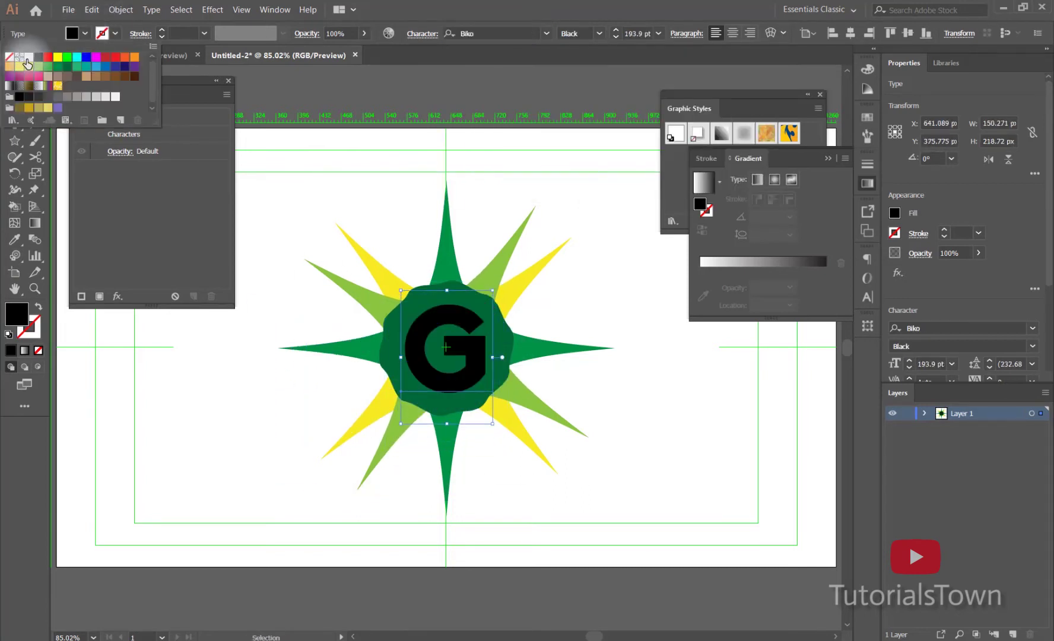
click(27, 62)
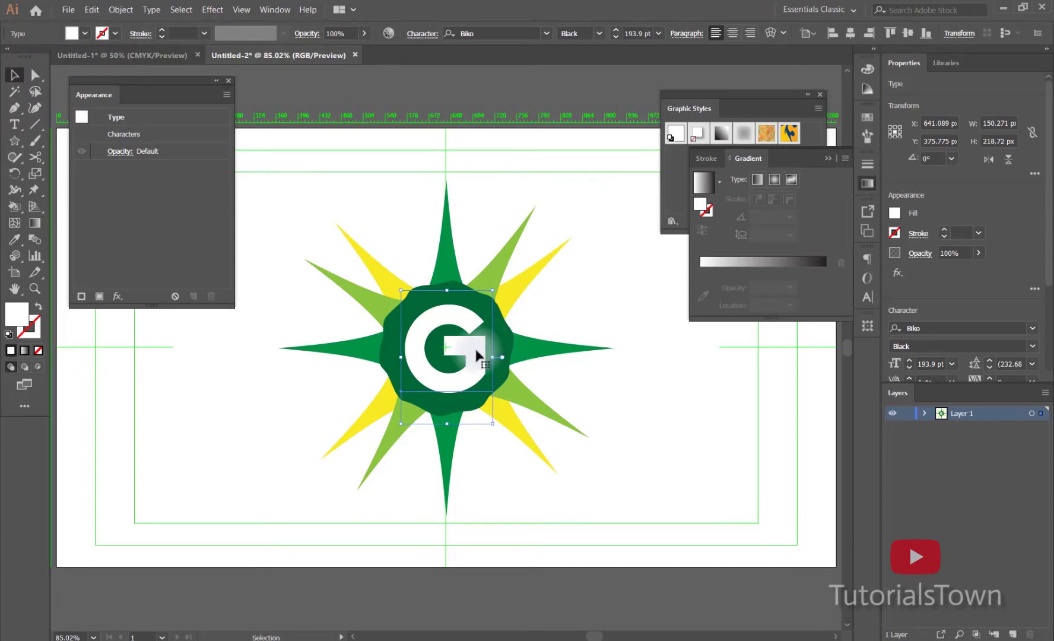
Adjust the G's vertical position within the dark green centre, finishing with a downward nudge of 8 px
key(ctrl+shift+a)
drag(472, 332, 473, 326)
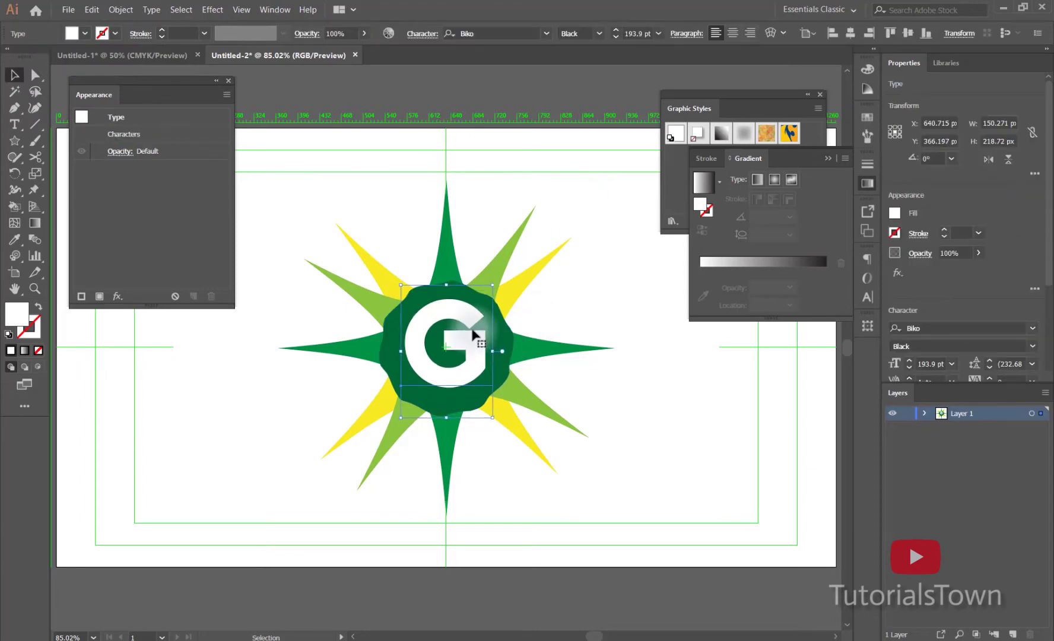
key(Down)
key(Down)
key(Down)
key(Down)
key(Down)
key(Down)
key(Down)
key(Down)
click(645, 384)
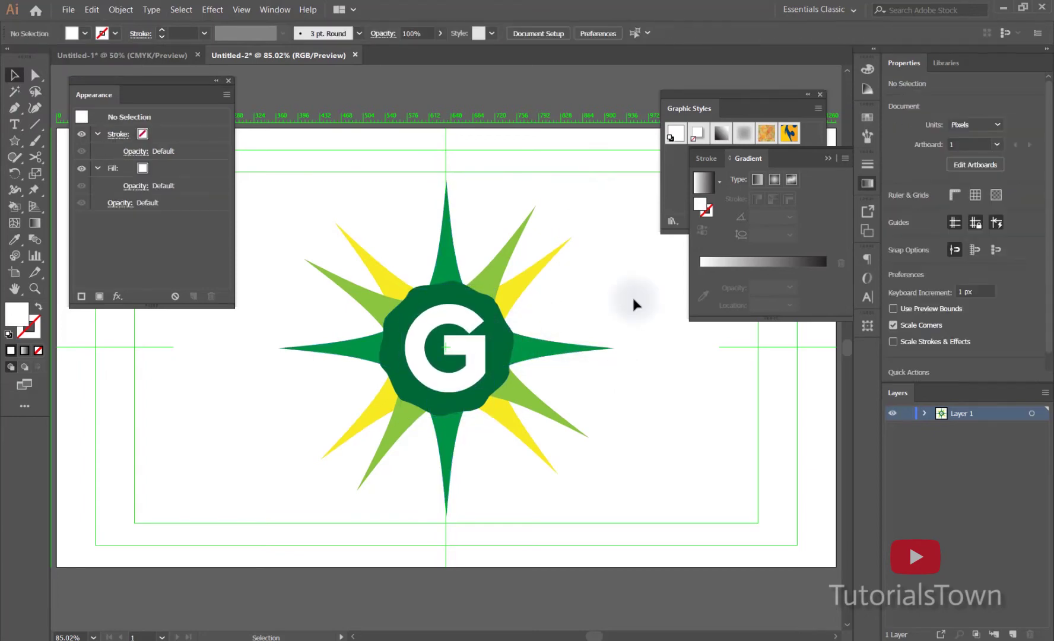
Clear the Gradient, Graphic Styles and Appearance panels away and float the Layers panel beside the starburst
click(828, 158)
click(820, 94)
click(229, 81)
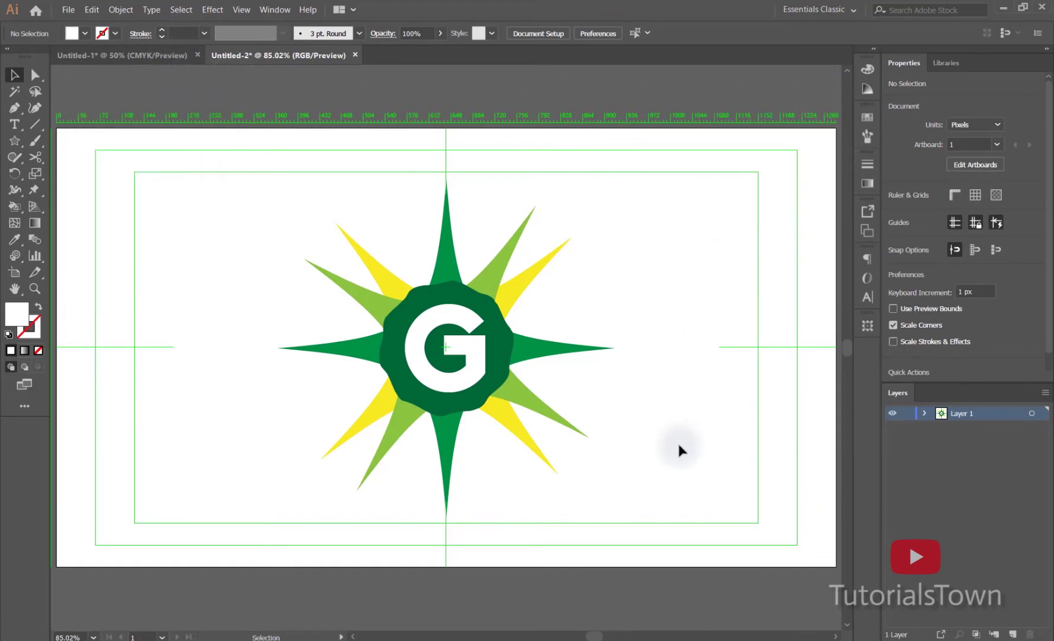
drag(925, 392, 618, 178)
key(space)
drag(394, 416, 180, 418)
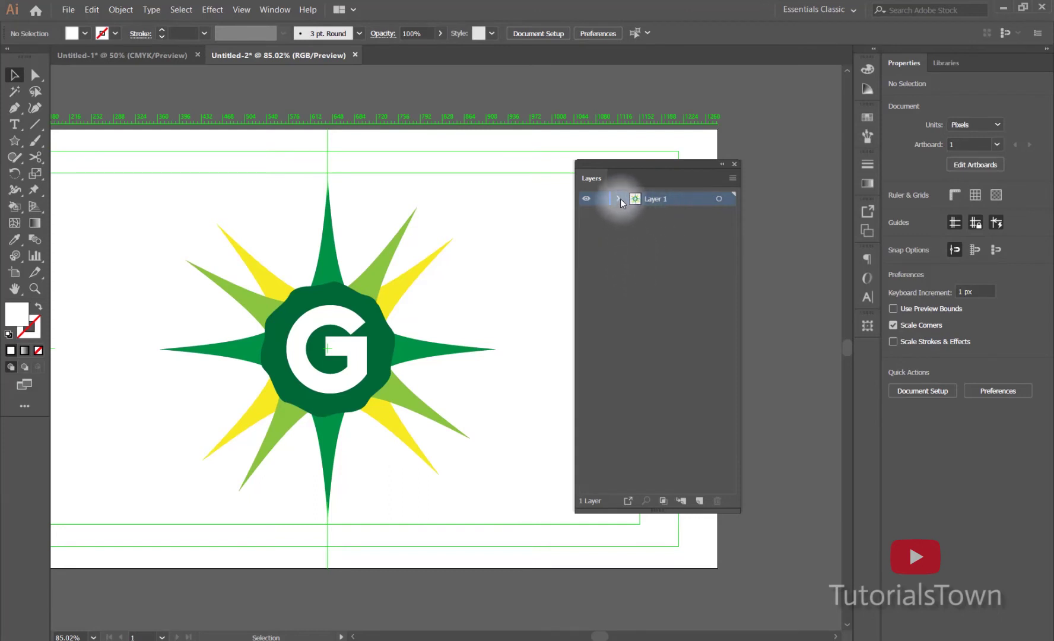
Expand Layer 1 and go through its letter and path entries, putting away the stray file window
click(618, 199)
click(655, 212)
click(664, 228)
click(666, 242)
click(667, 256)
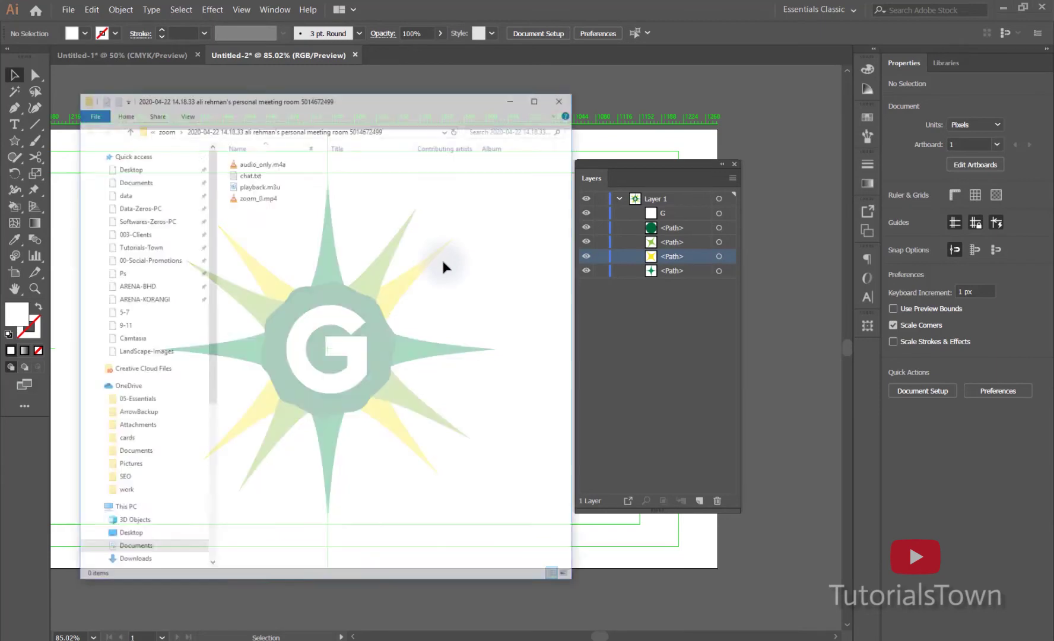
click(514, 99)
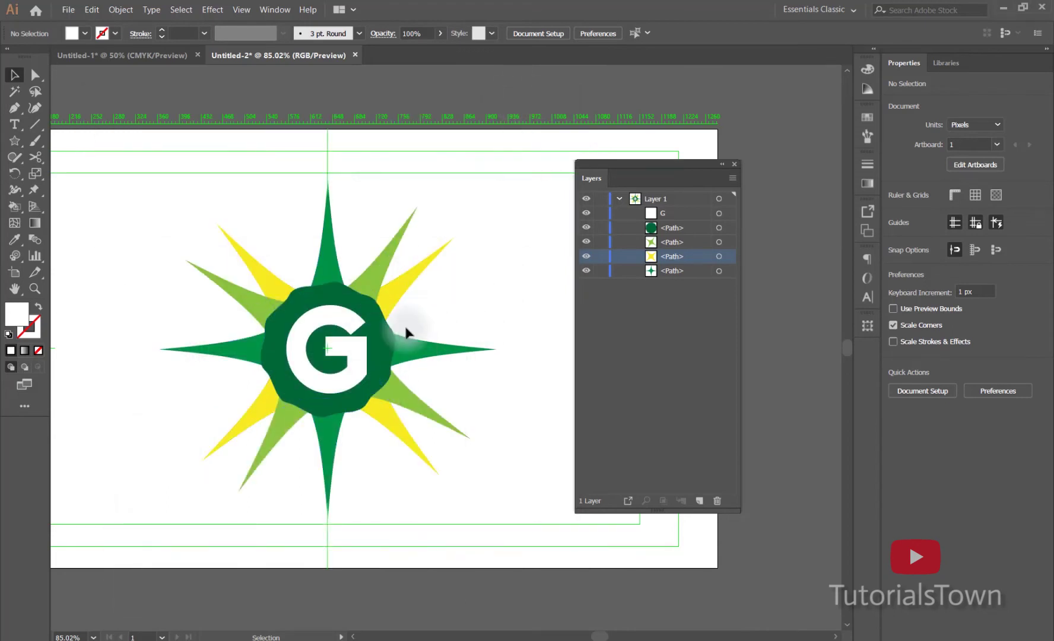
Convert the letter G to outlines
click(283, 328)
click(343, 359)
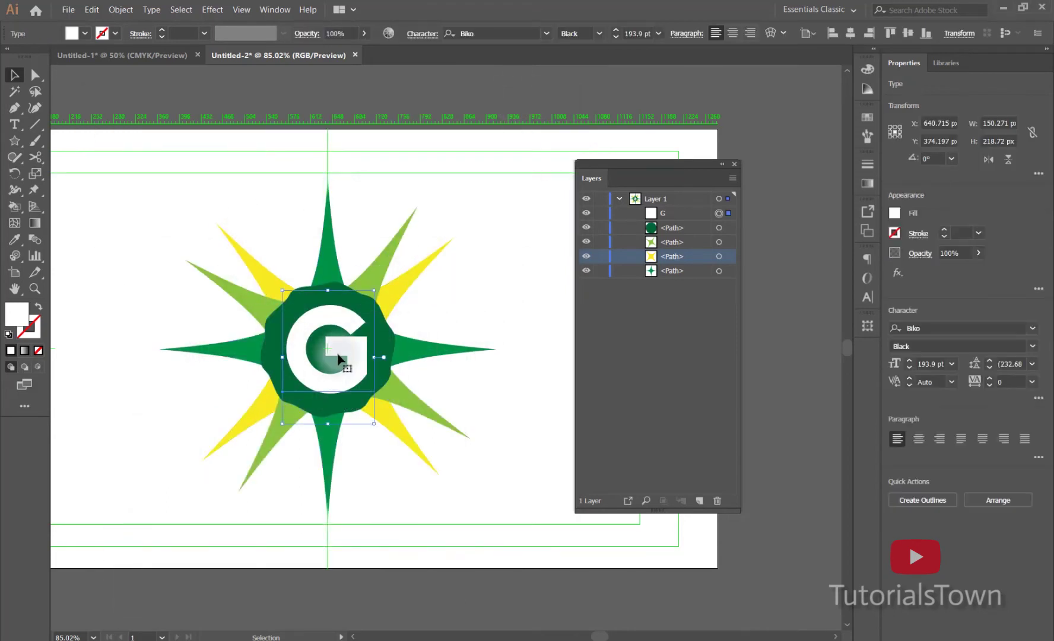
right_click(340, 355)
click(380, 429)
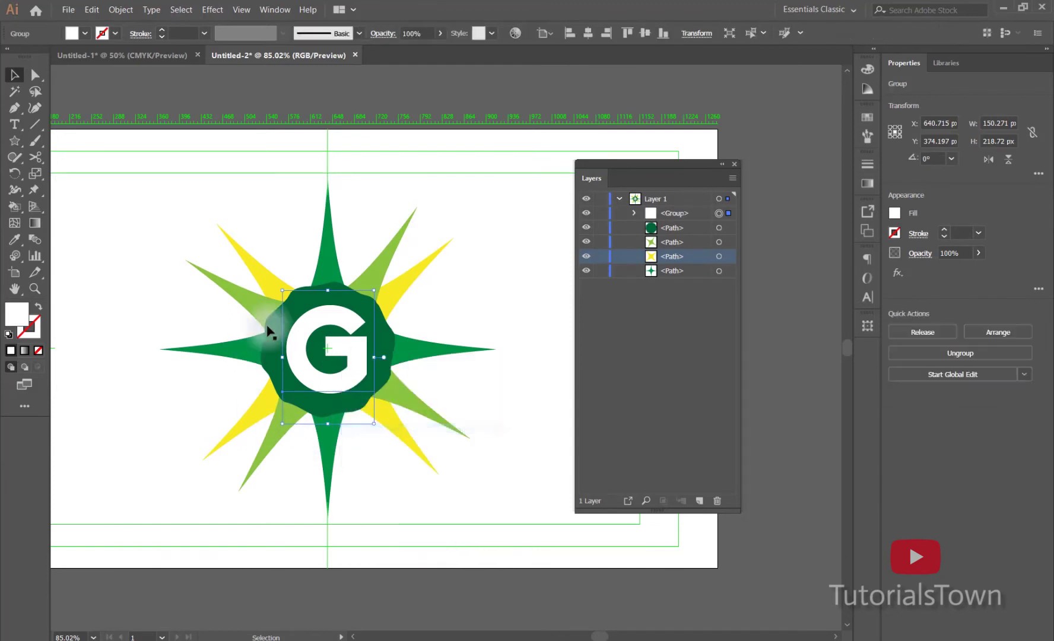
Centre the outlined G horizontally and vertically on the dark green shape
shift+click(379, 346)
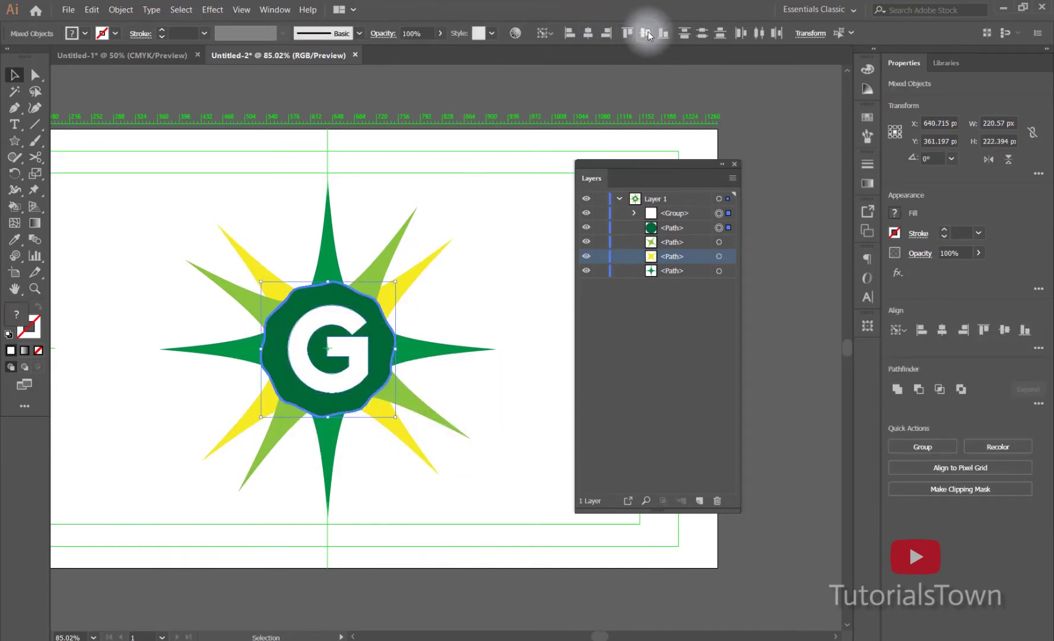
click(494, 221)
click(349, 355)
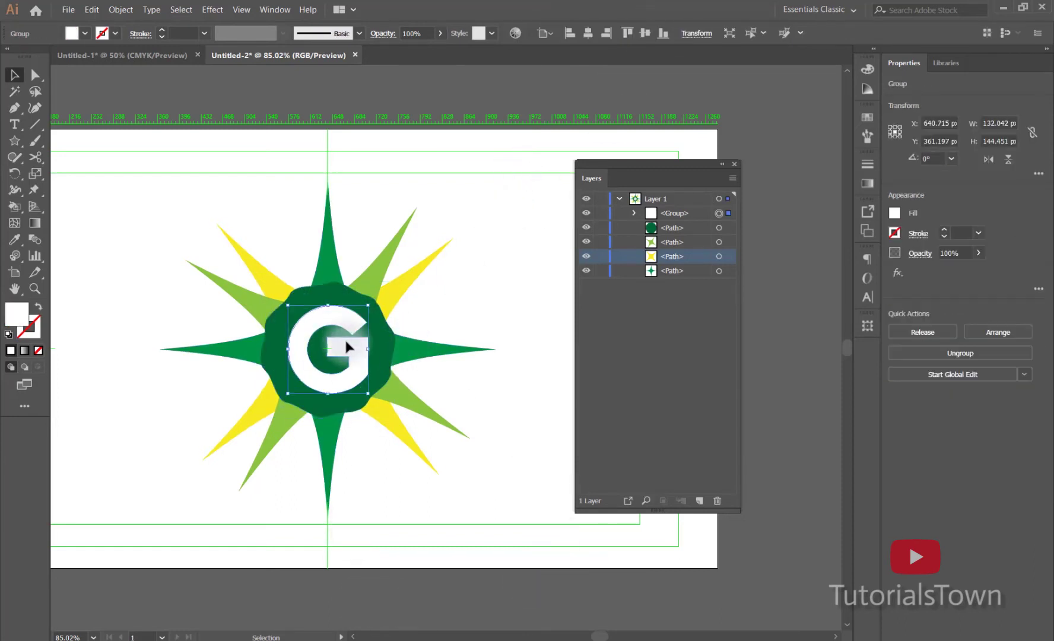
click(461, 366)
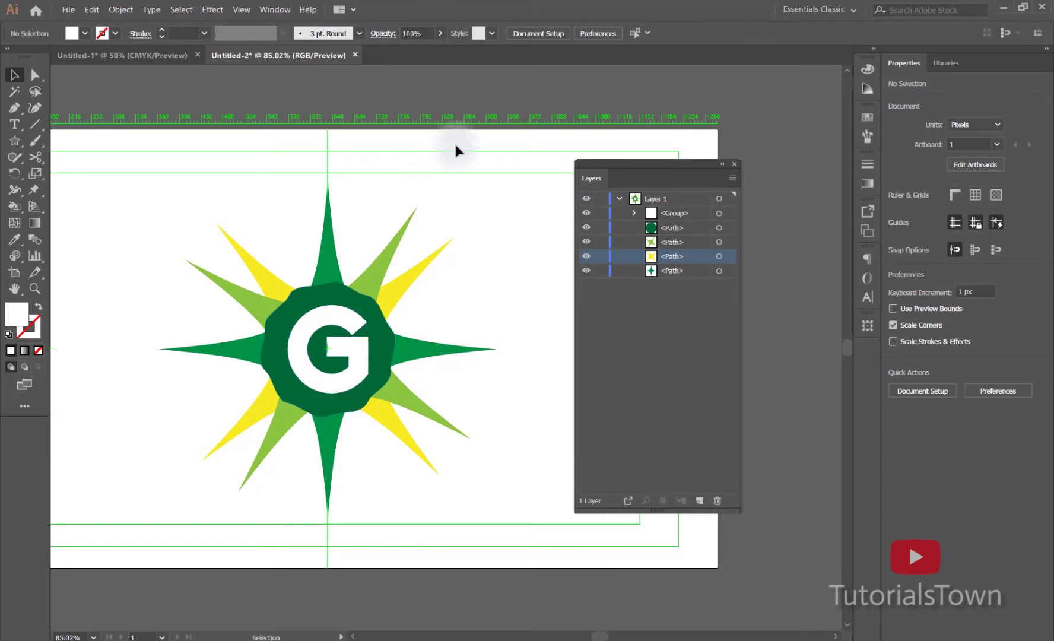
Examine Layer 1's structure by expanding the G group and toggling the visibility of the group and the layer
click(620, 200)
click(620, 199)
click(586, 213)
click(587, 213)
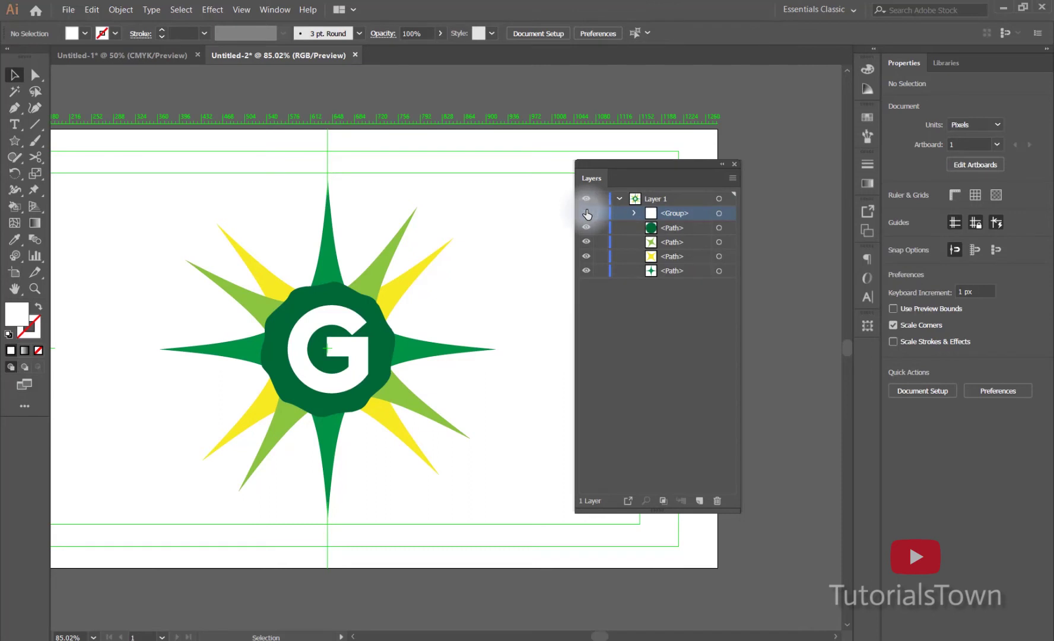
click(634, 213)
click(681, 230)
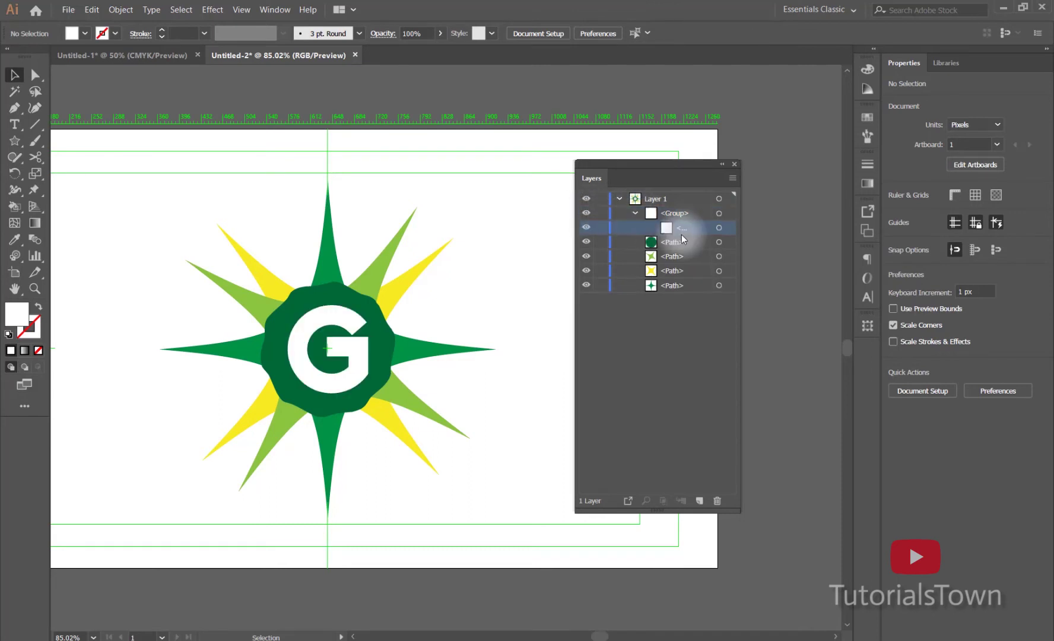
ctrl+click(586, 200)
ctrl+click(587, 199)
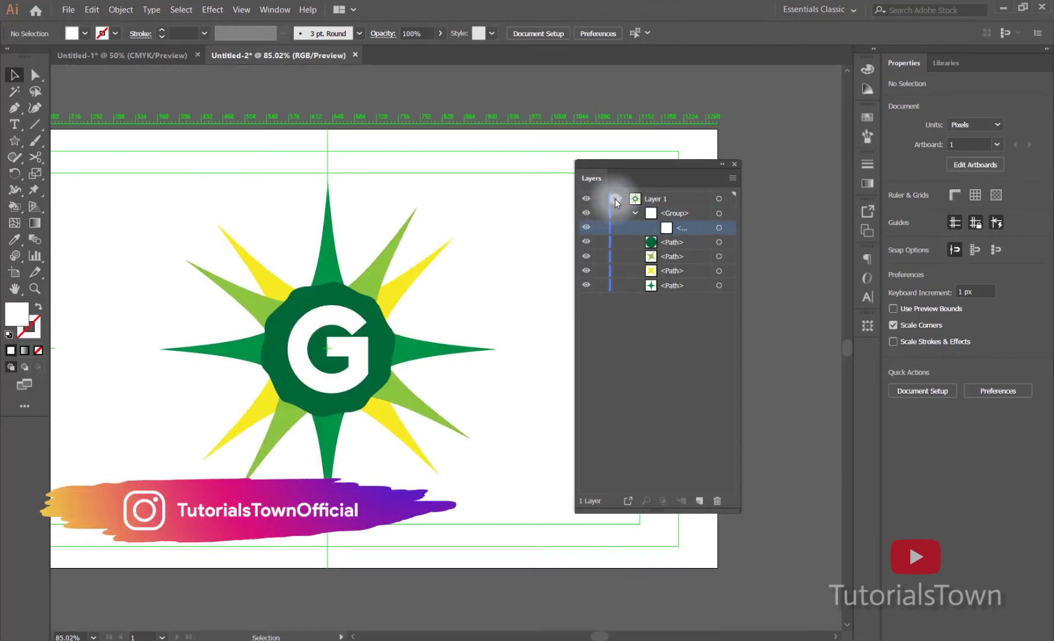
Collapse the G group and separate Layer 1's objects into individual layers with Release to Layers (Sequence)
click(619, 198)
click(618, 198)
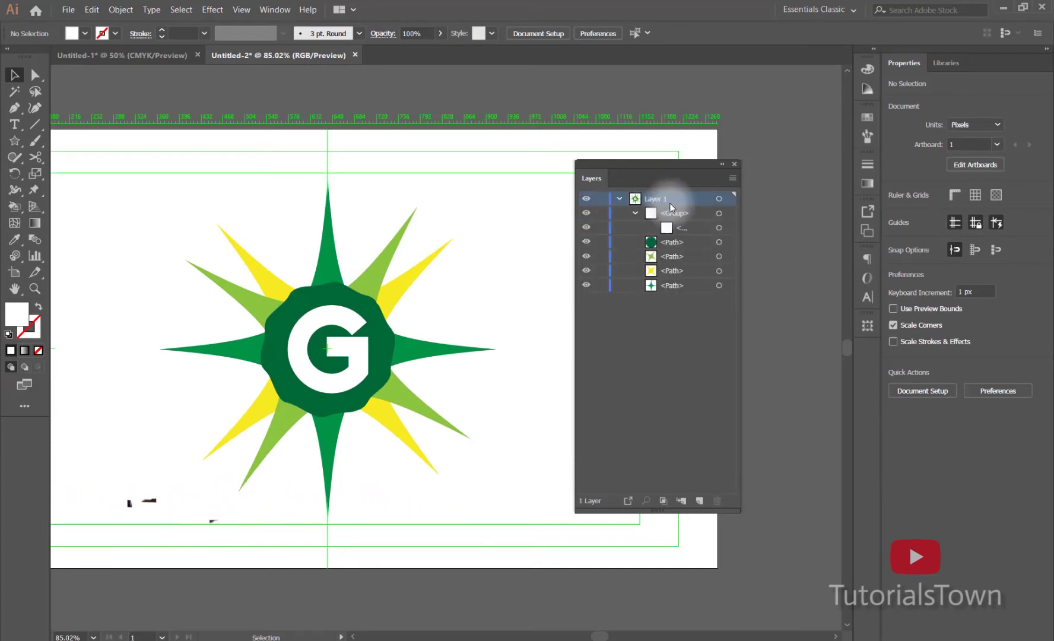
click(635, 213)
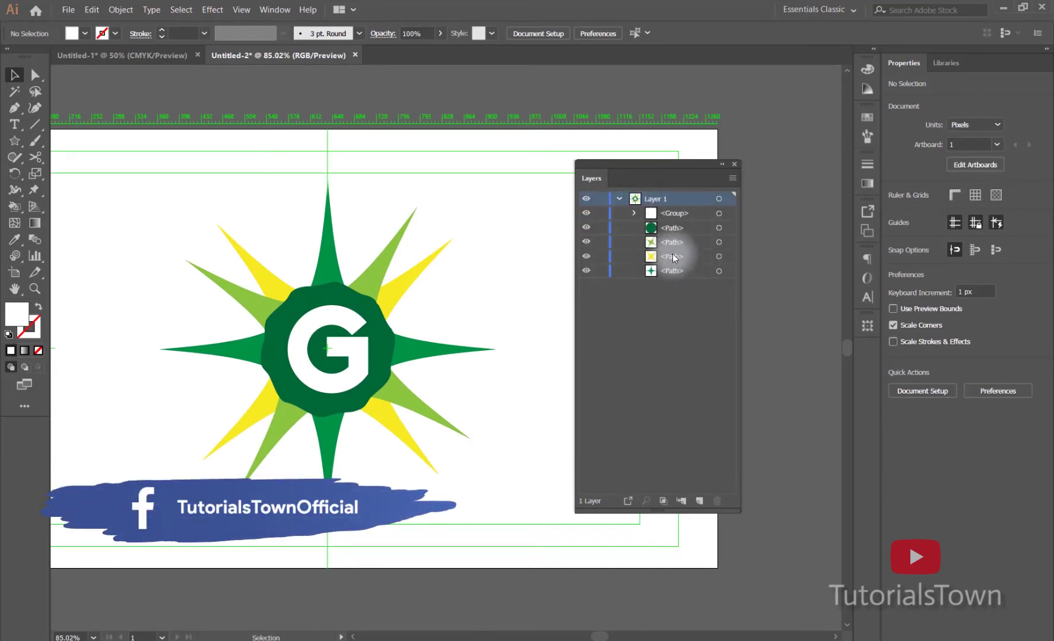
click(732, 178)
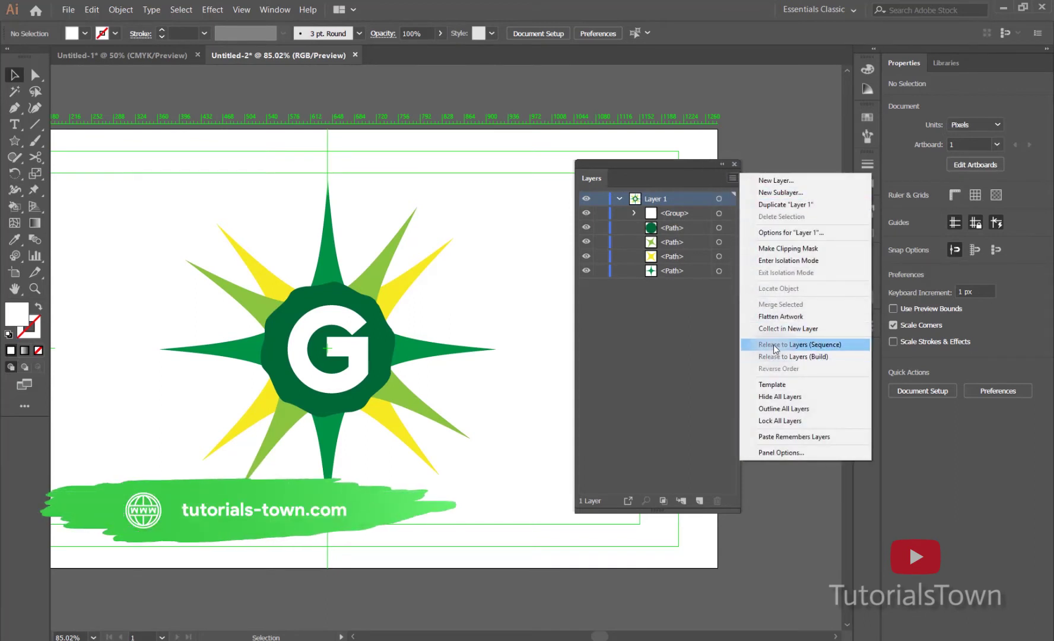
click(818, 341)
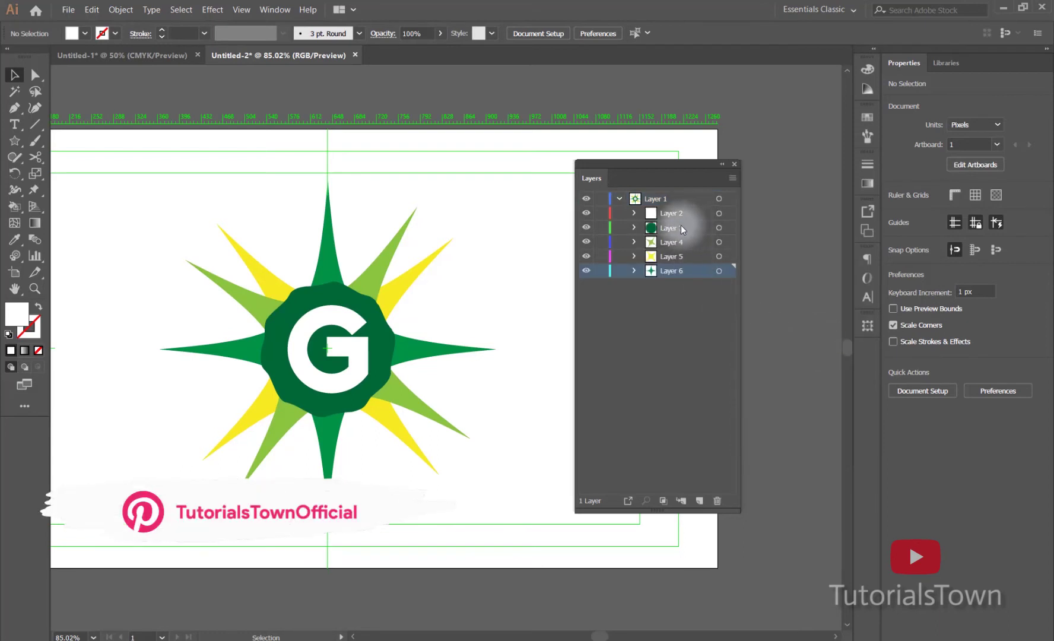
Move Layer 2 through Layer 6 out of Layer 1 to the top level and delete the emptied Layer 1
click(585, 213)
click(585, 214)
click(586, 228)
click(586, 228)
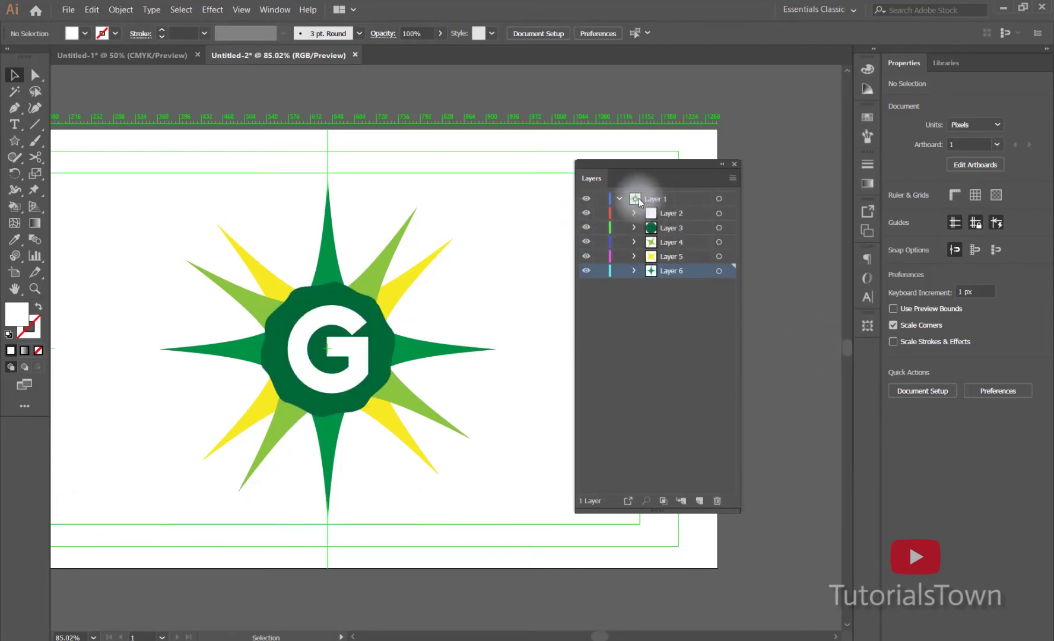
click(665, 213)
shift+click(668, 271)
drag(671, 245, 658, 199)
click(647, 201)
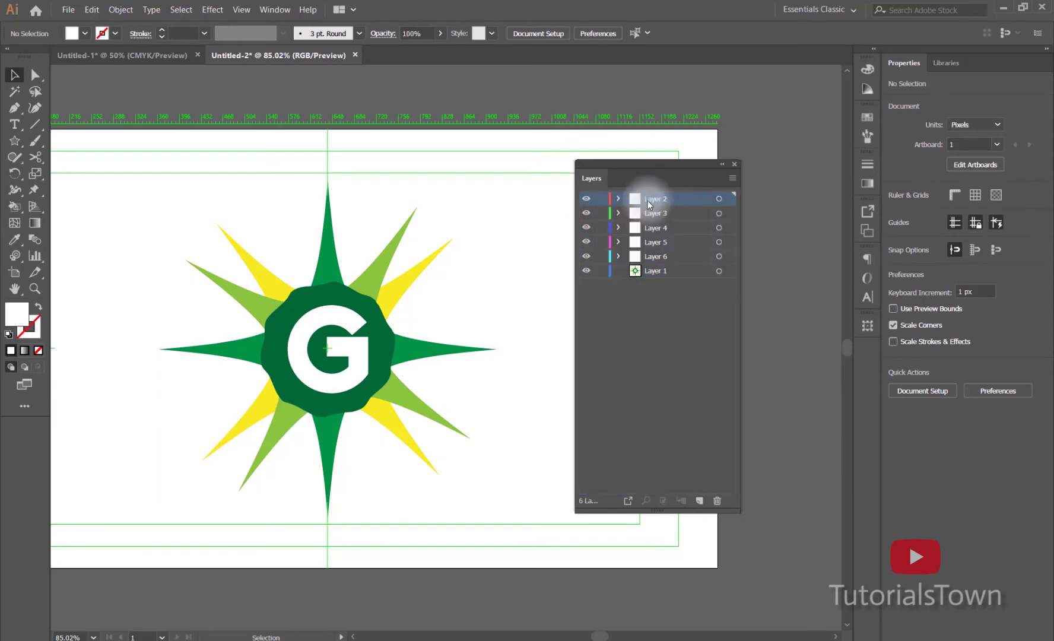
click(658, 268)
click(716, 502)
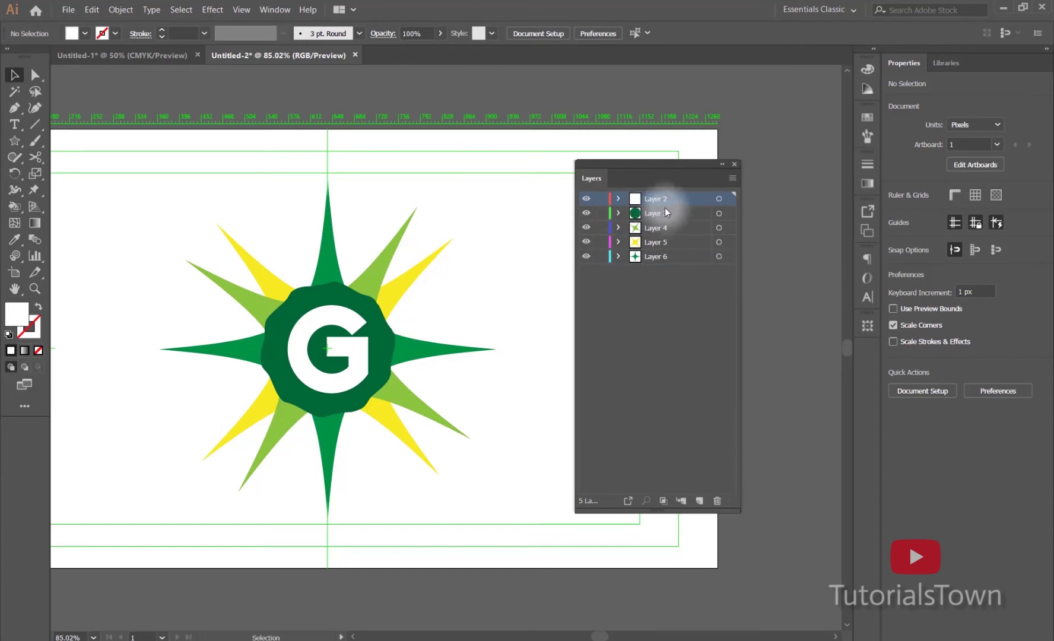
Rename the five layers, in stacking order, as g, dg, lg, y and mg
click(586, 200)
click(587, 200)
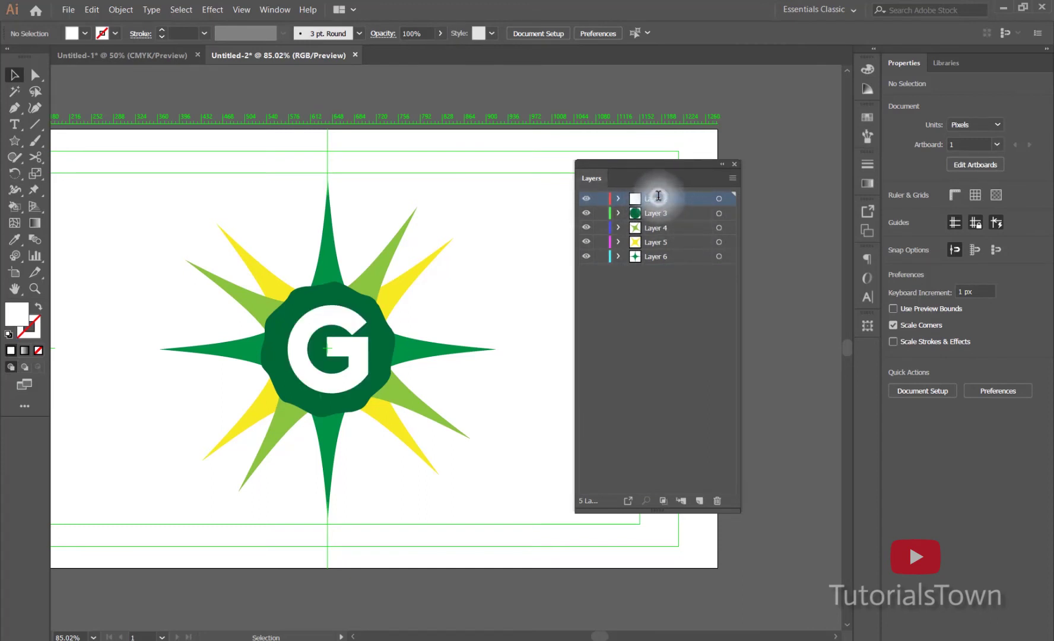
click(663, 214)
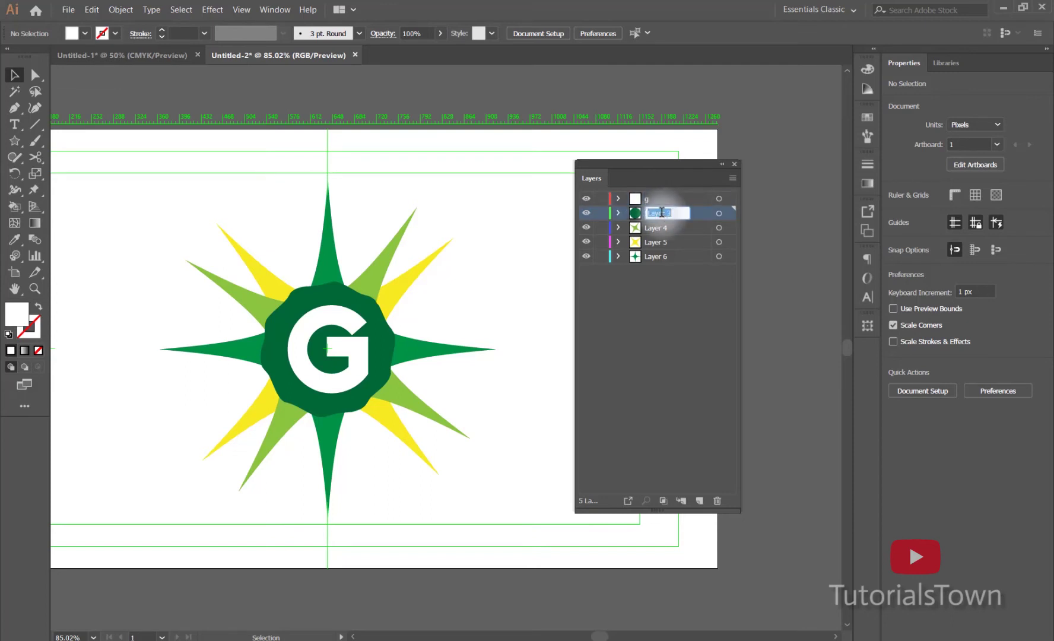
text(dg)
double_click(662, 227)
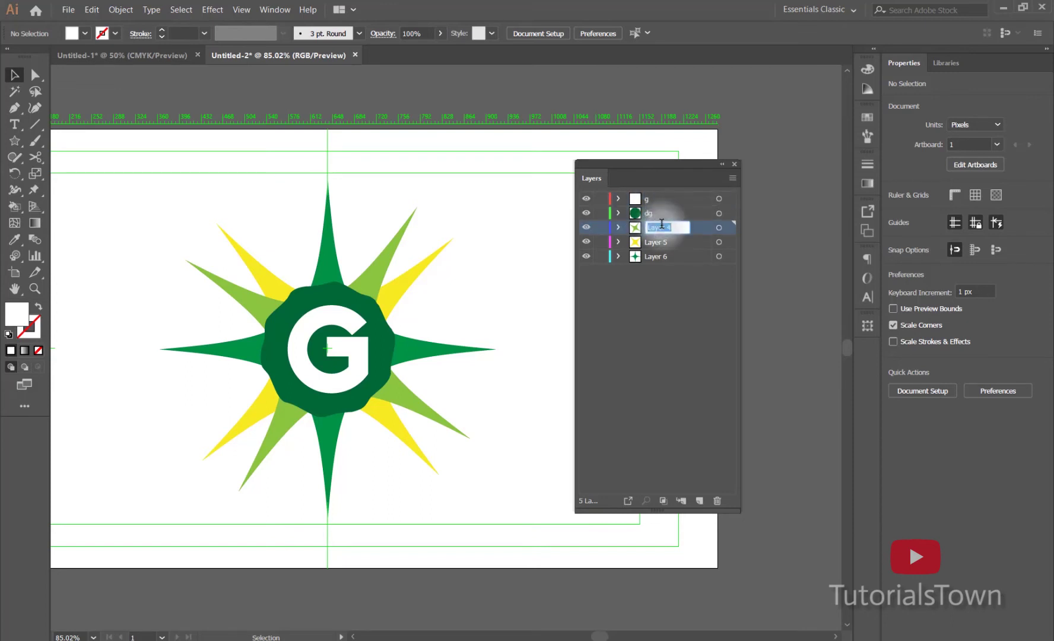
text(lg)
double_click(662, 242)
text(y)
double_click(641, 256)
text(mg)
key(Return)
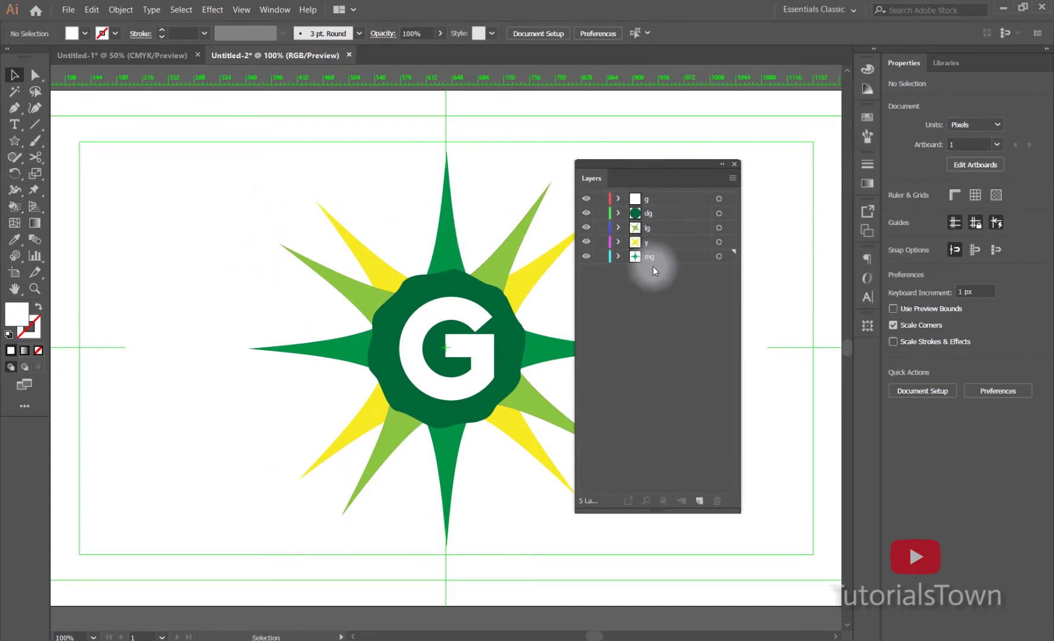
Start an export of the logo in Photoshop (*.PSD) format with Use Artboards enabled
drag(655, 167, 748, 123)
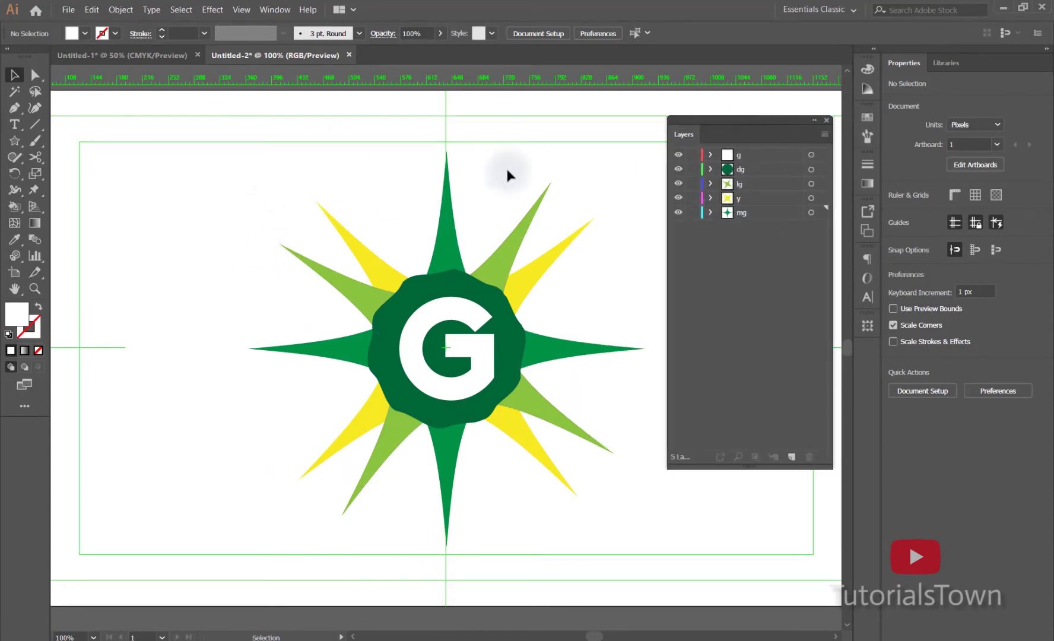
click(68, 10)
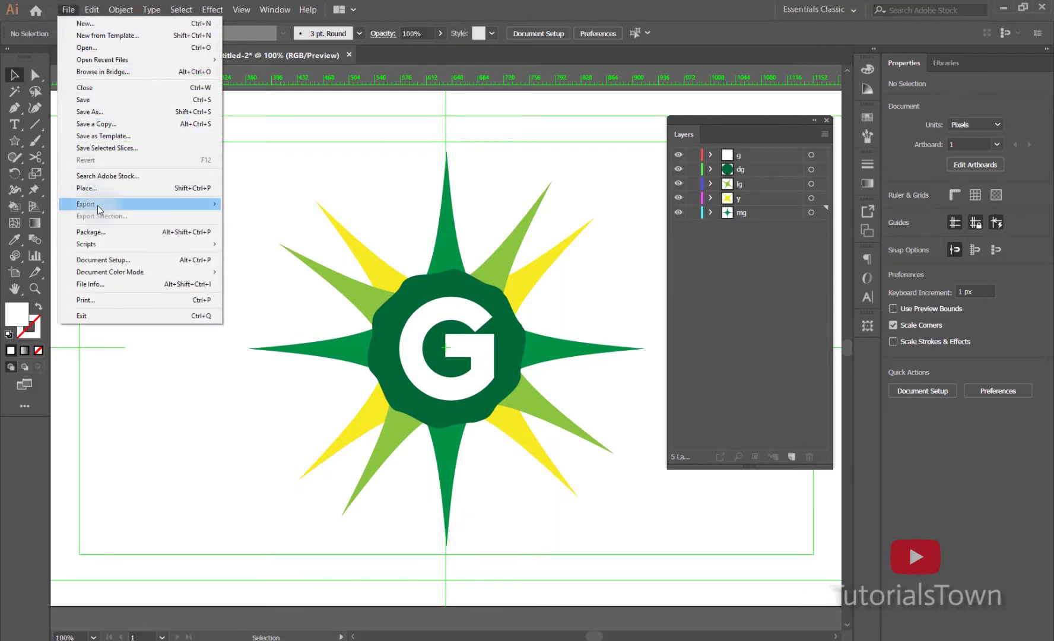
mouse_move(96, 201)
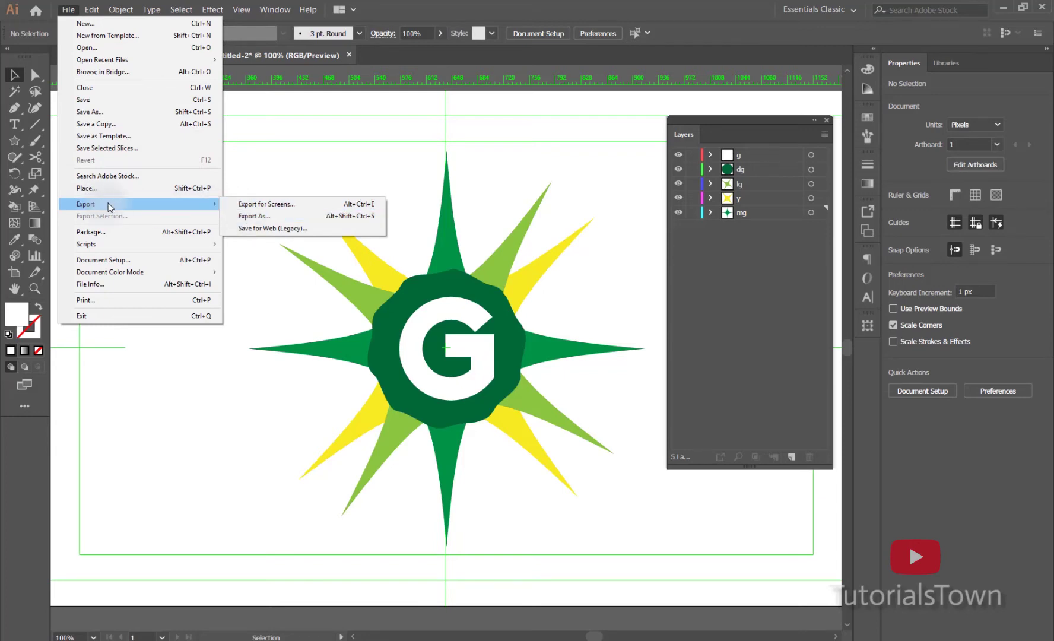
click(245, 217)
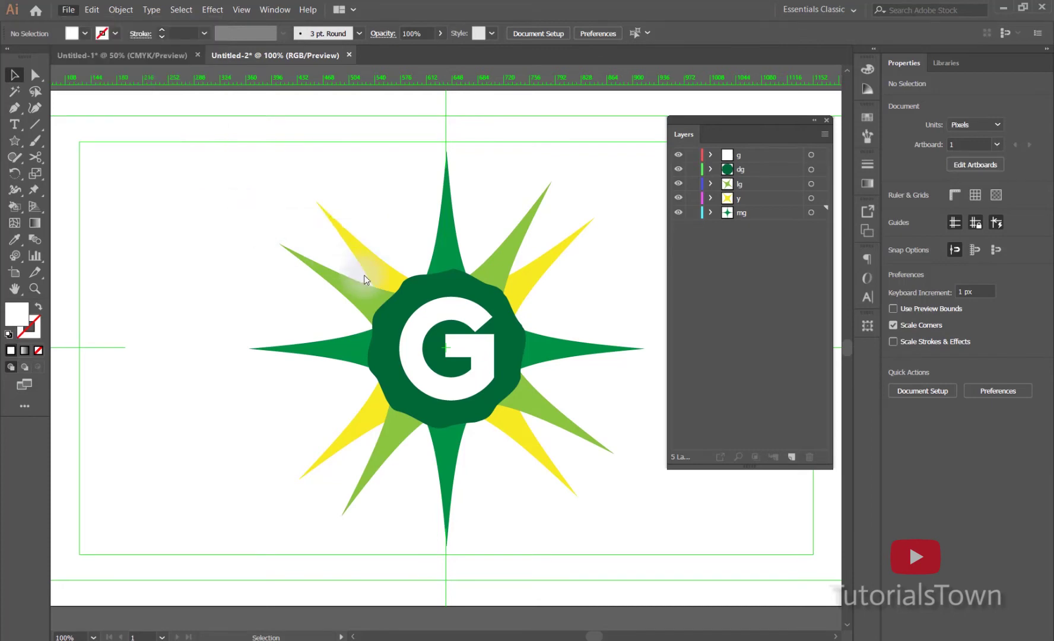
click(178, 547)
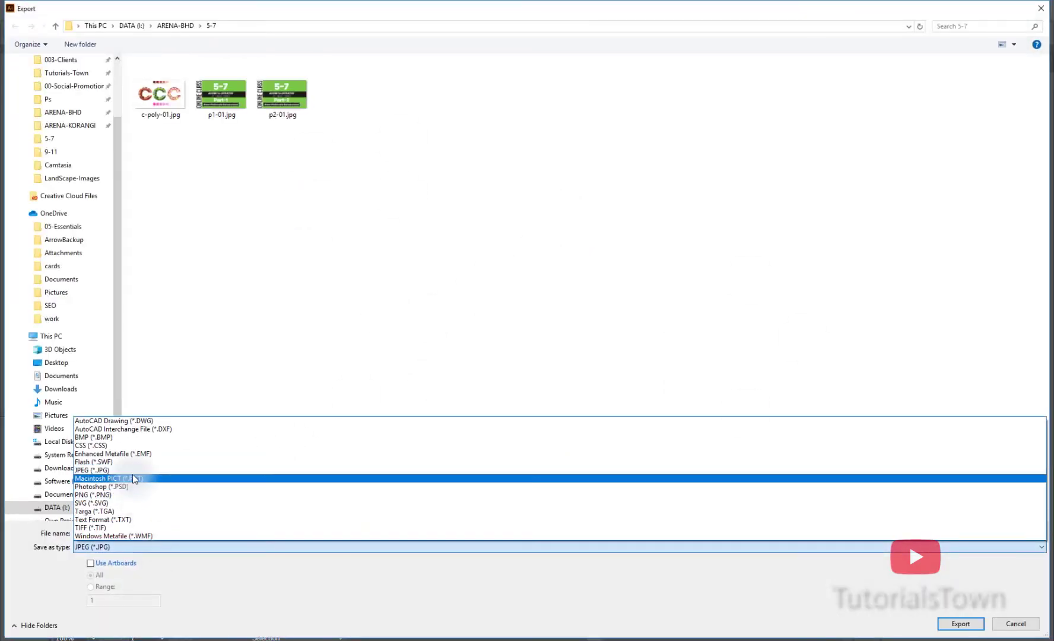
click(102, 487)
click(90, 563)
Export the file as g-logo to the 5-7 folder of ARENA-KORANGI in RGB at Medium (150 ppi) with Write Layers
click(70, 125)
click(130, 532)
text(g-logo)
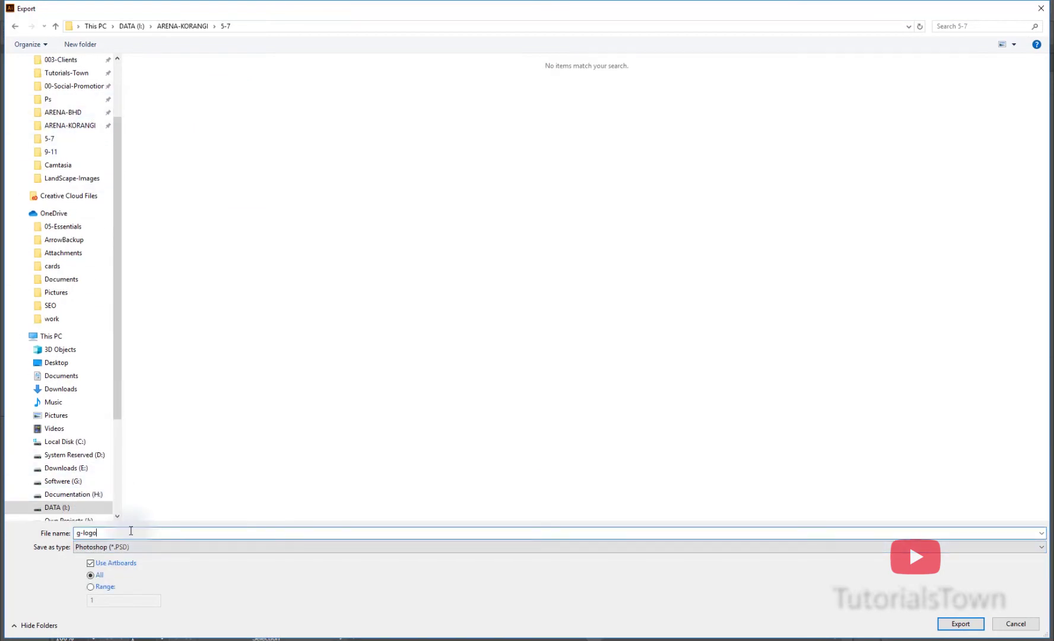
key(Return)
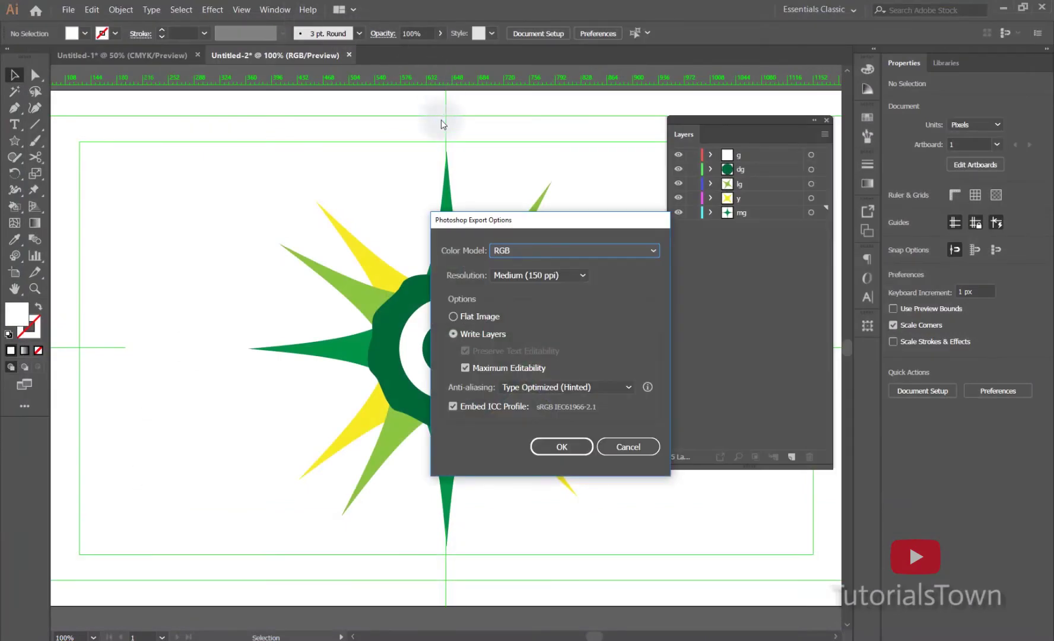
drag(439, 219, 253, 128)
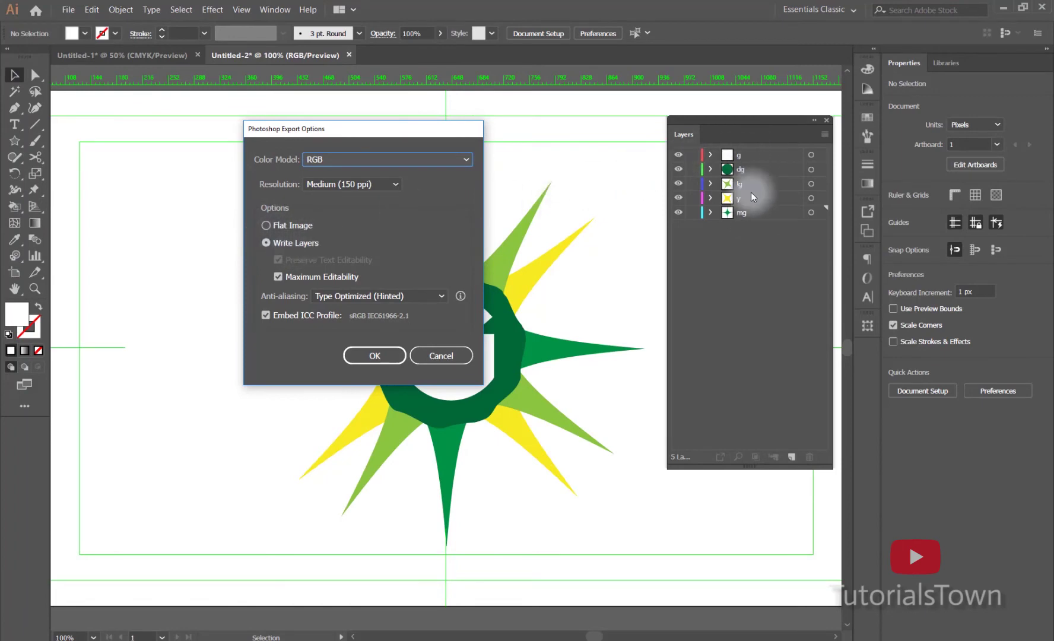
click(371, 355)
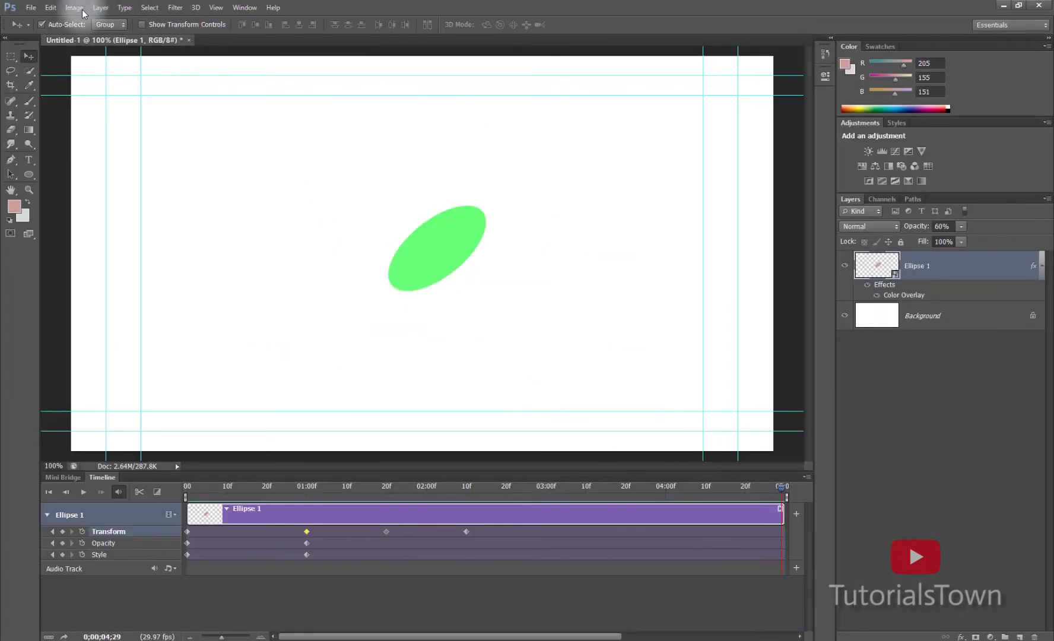
Switch to Photoshop and open the exported g-logo-01.psd, browsing with all file formats shown
click(30, 7)
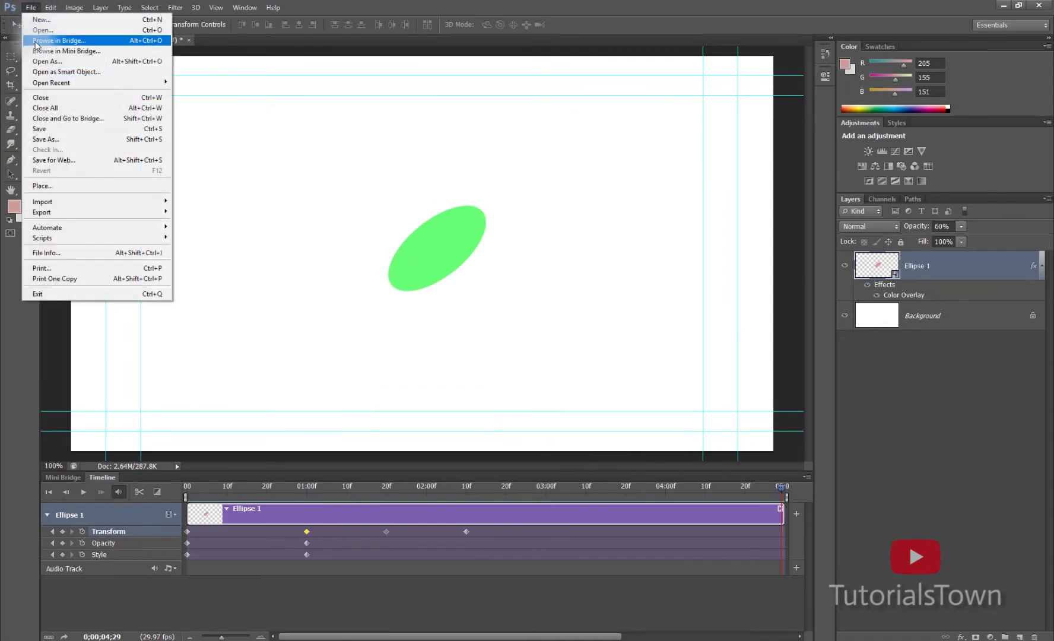
click(39, 63)
click(164, 601)
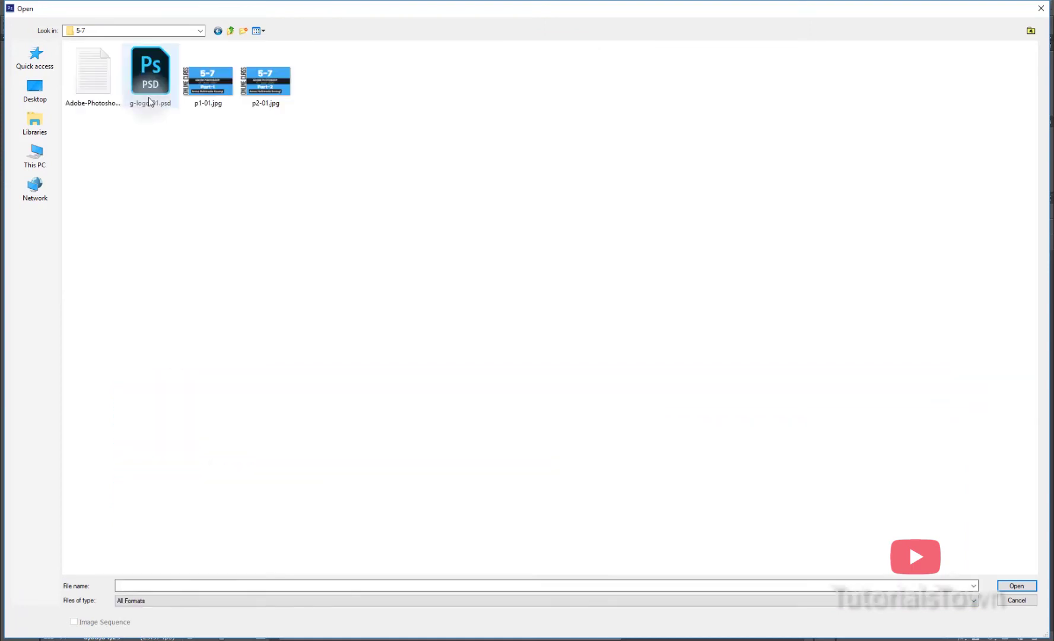
click(153, 85)
double_click(152, 85)
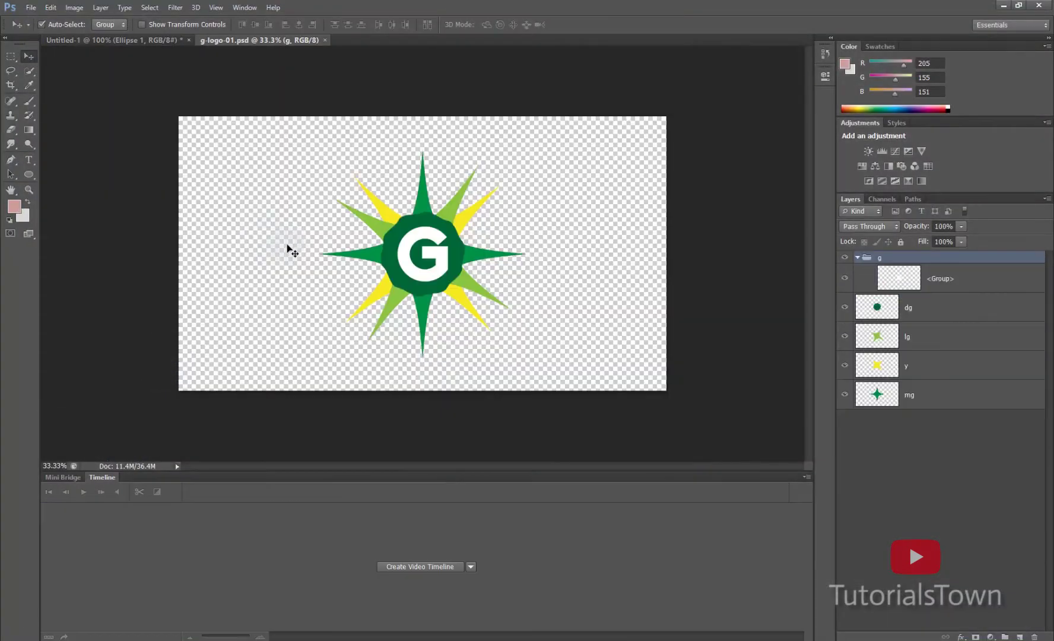
Collapse the g group, check the g and dg visibility, and convert both g and dg to Smart Objects
click(858, 257)
click(845, 257)
click(844, 257)
click(843, 279)
click(843, 279)
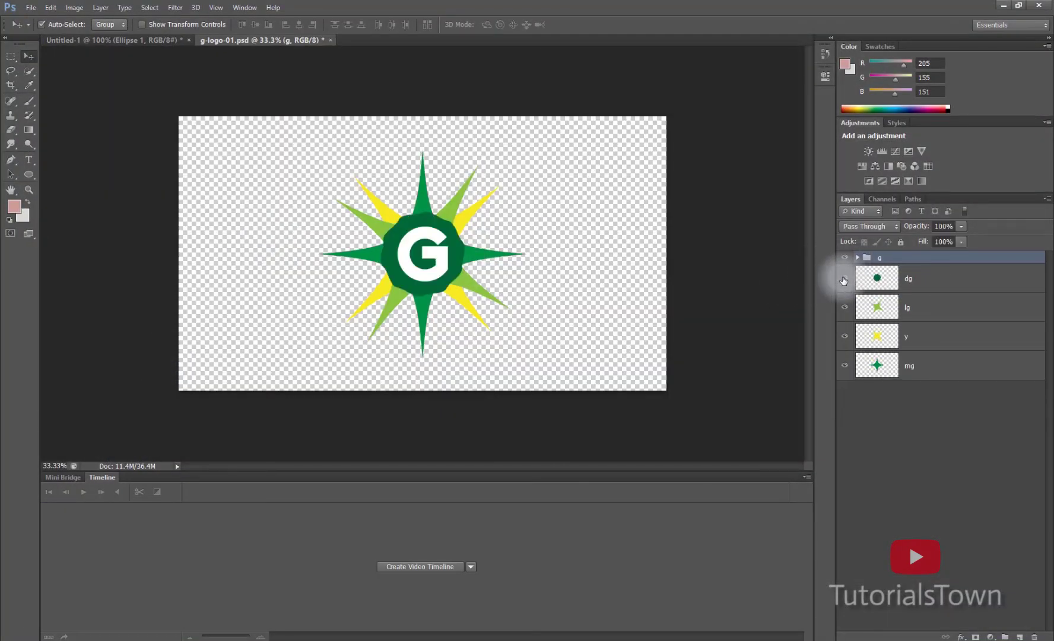
right_click(903, 261)
click(918, 321)
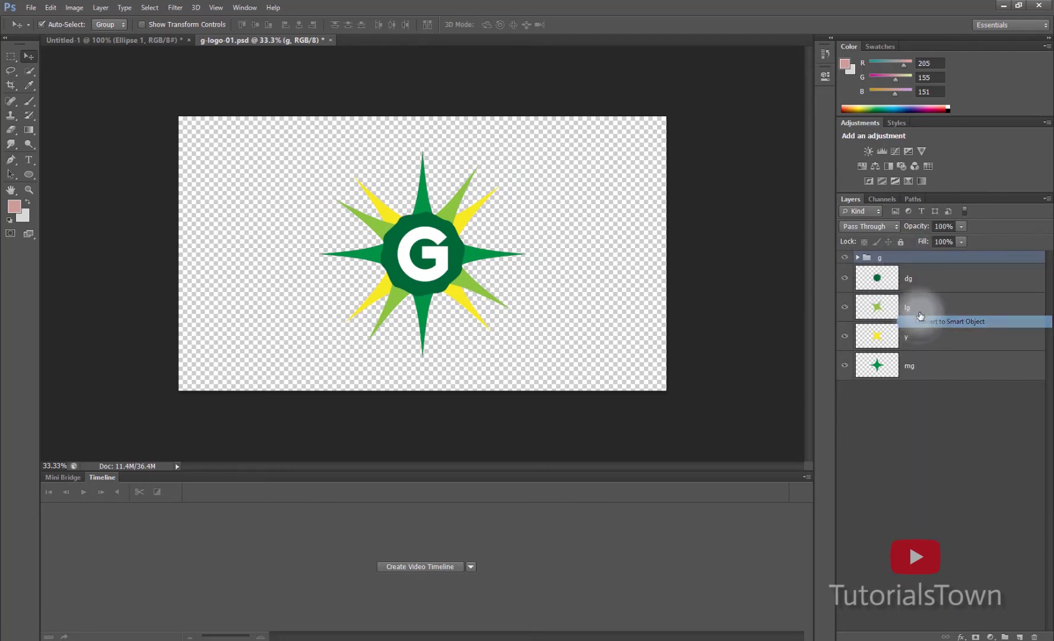
right_click(921, 301)
click(863, 356)
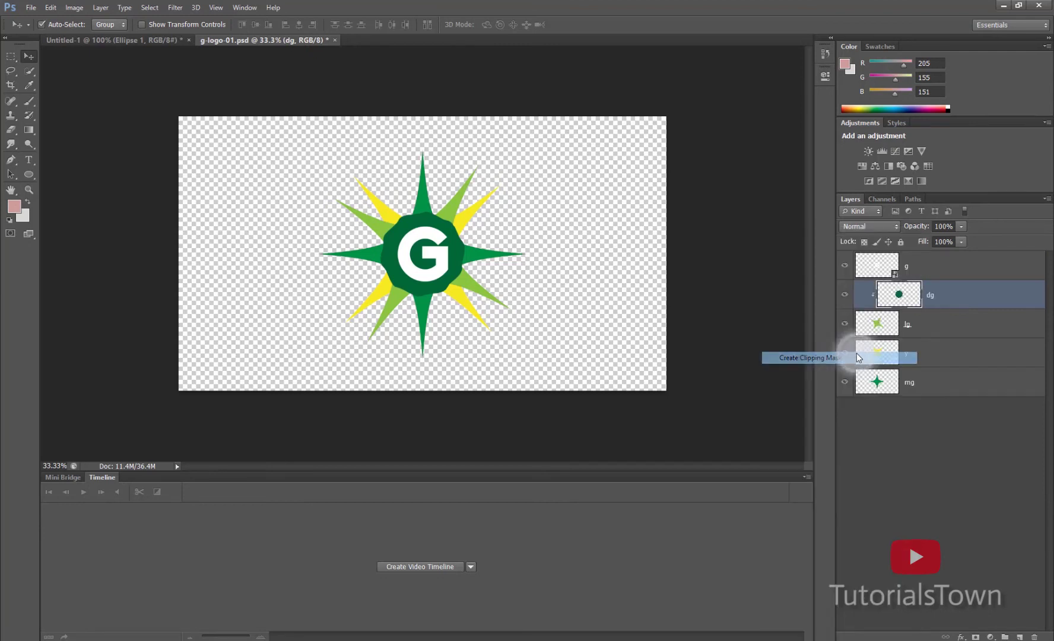
right_click(928, 324)
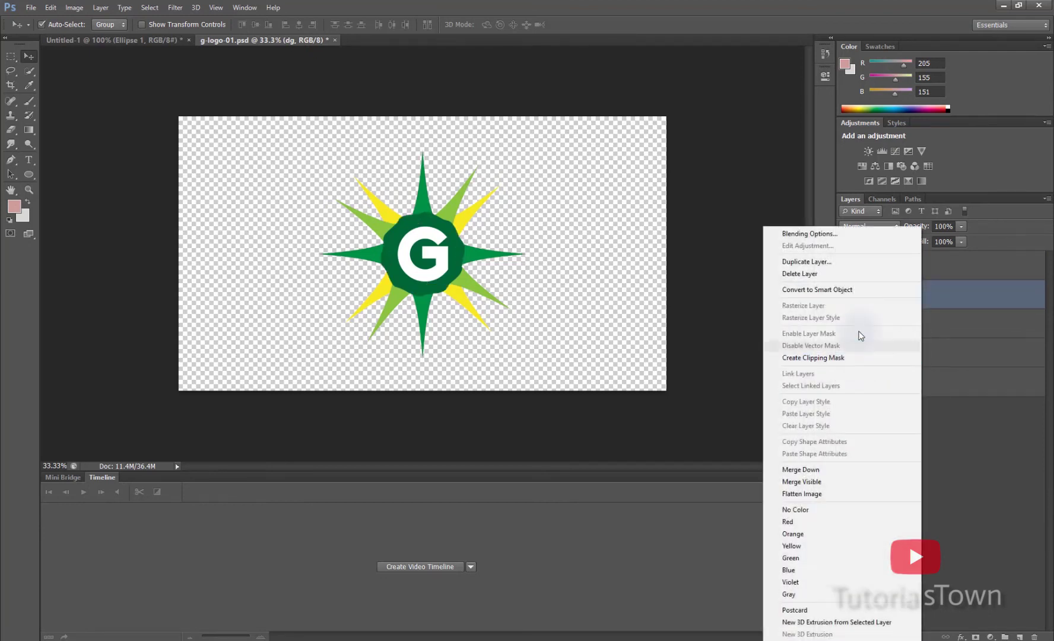
click(864, 290)
Convert the lg, y and mg layers each to a Smart Object and deselect all layers
click(932, 330)
key(alt+l)
key(o)
key(Return)
click(946, 351)
key(alt+l)
key(o)
key(Return)
click(947, 381)
key(alt+l)
key(o)
key(Return)
click(963, 573)
Add a Solid Color fill layer in white (ffffff) and place it beneath the mg layer
click(990, 636)
click(984, 396)
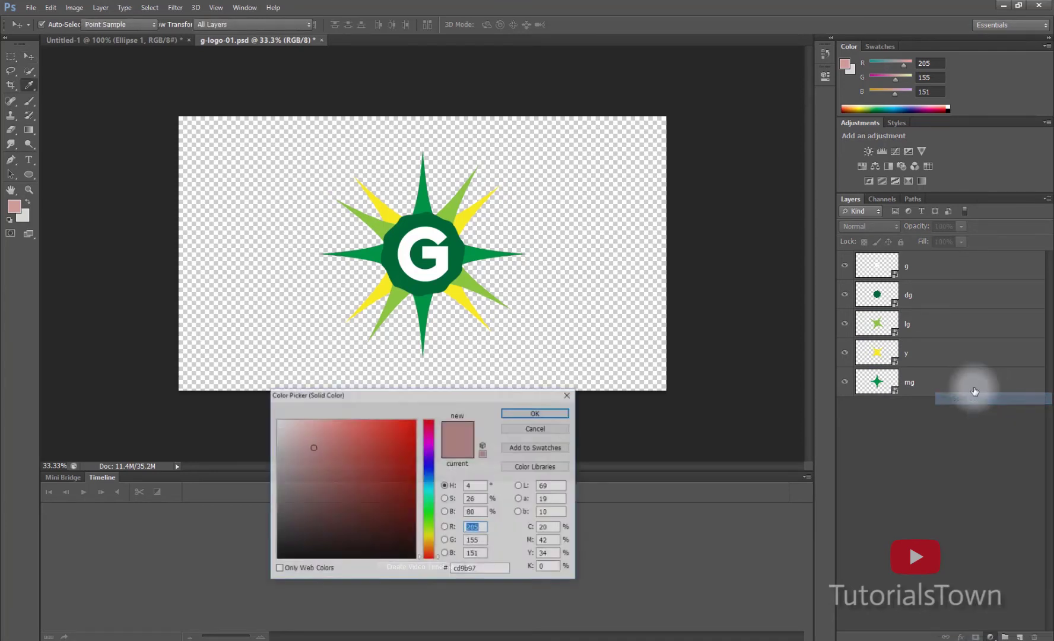
drag(299, 424, 254, 414)
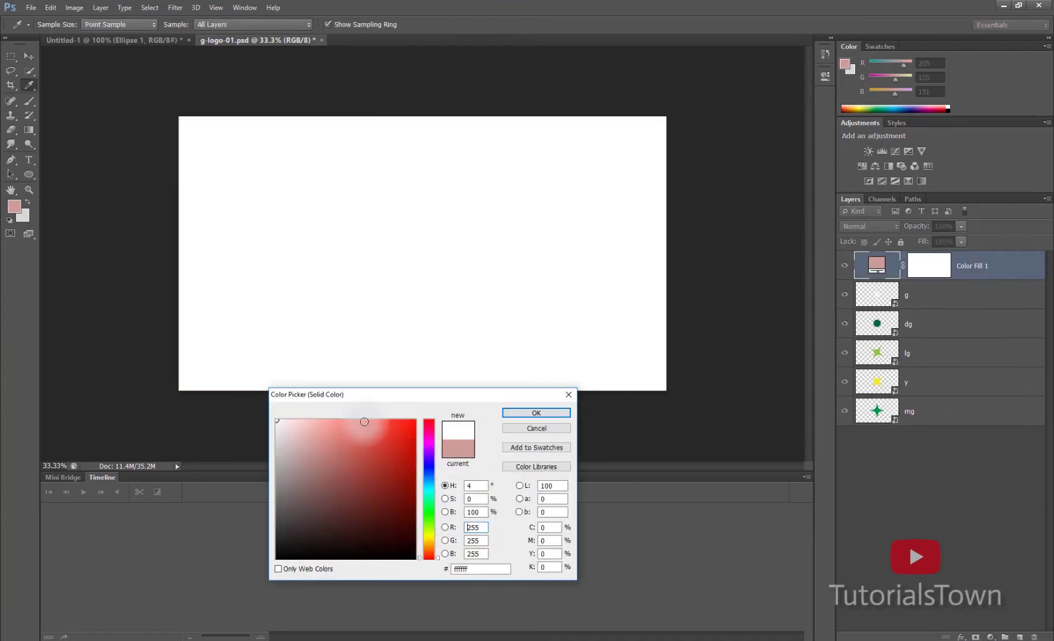
click(517, 415)
key(v)
drag(934, 295, 936, 423)
drag(931, 261, 901, 243)
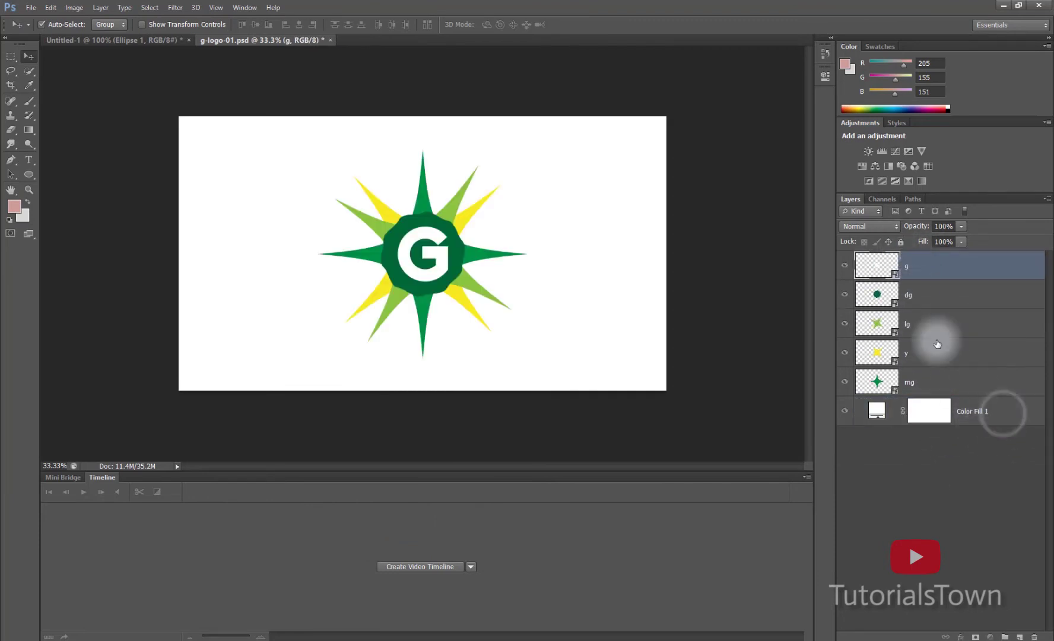
Convert the white fill layer into the document's Background and check it by toggling its visibility
click(973, 409)
click(146, 7)
mouse_move(109, 23)
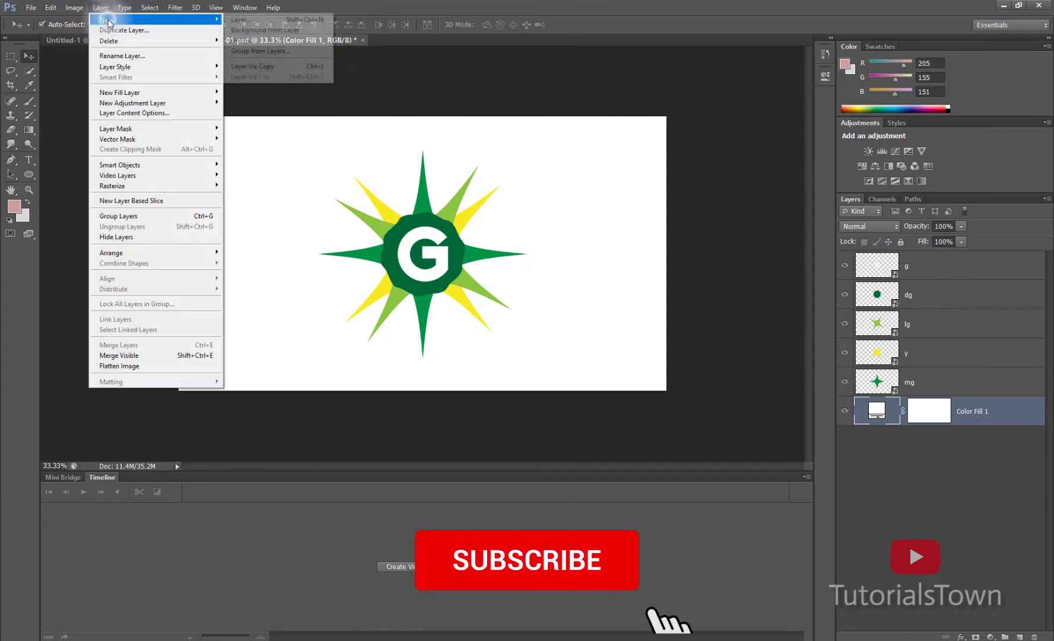
click(253, 31)
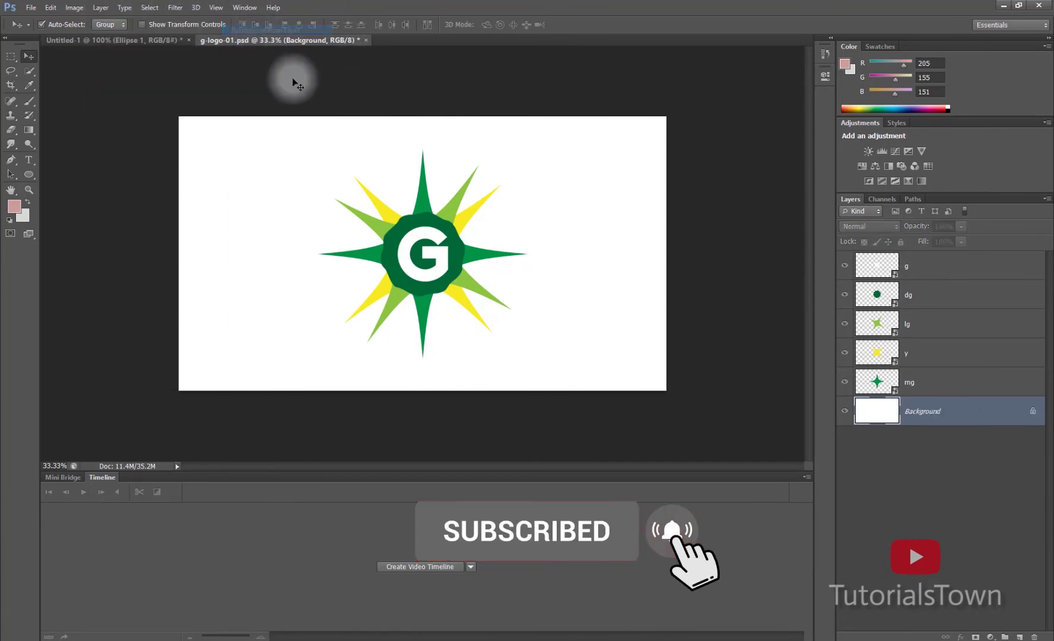
click(875, 435)
click(845, 411)
click(845, 410)
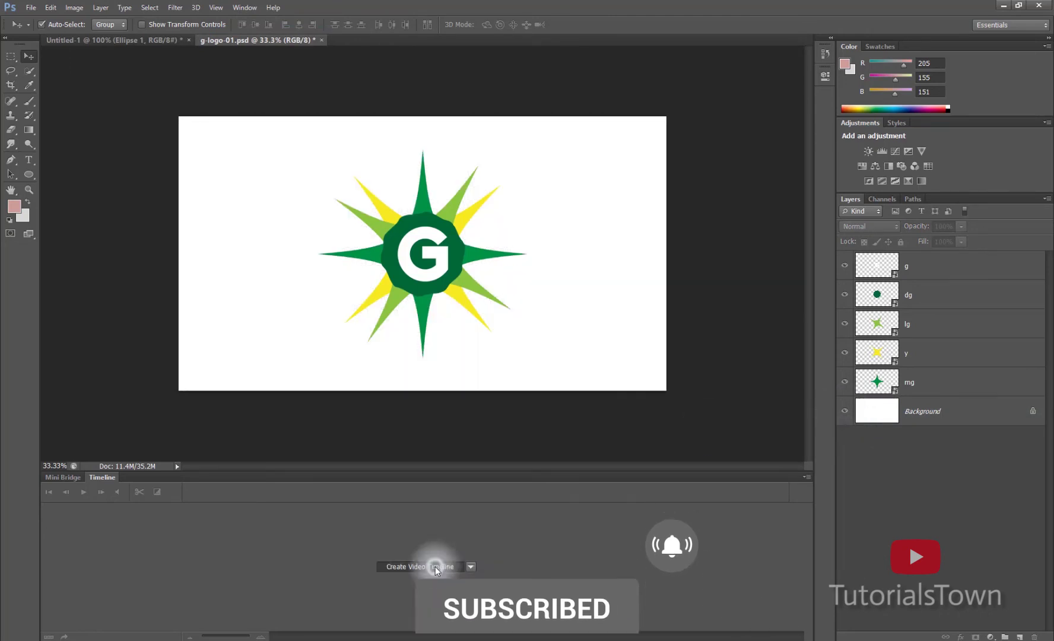
Create a video timeline for the logo layers and enlarge the timeline area to show every track
click(435, 563)
drag(321, 470, 316, 329)
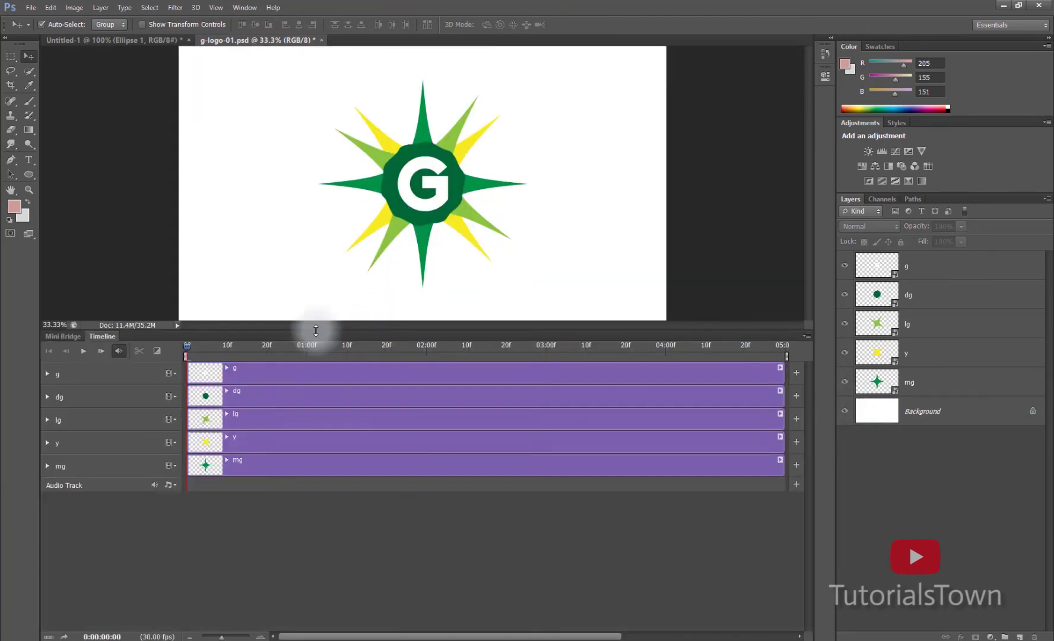
drag(187, 345, 147, 359)
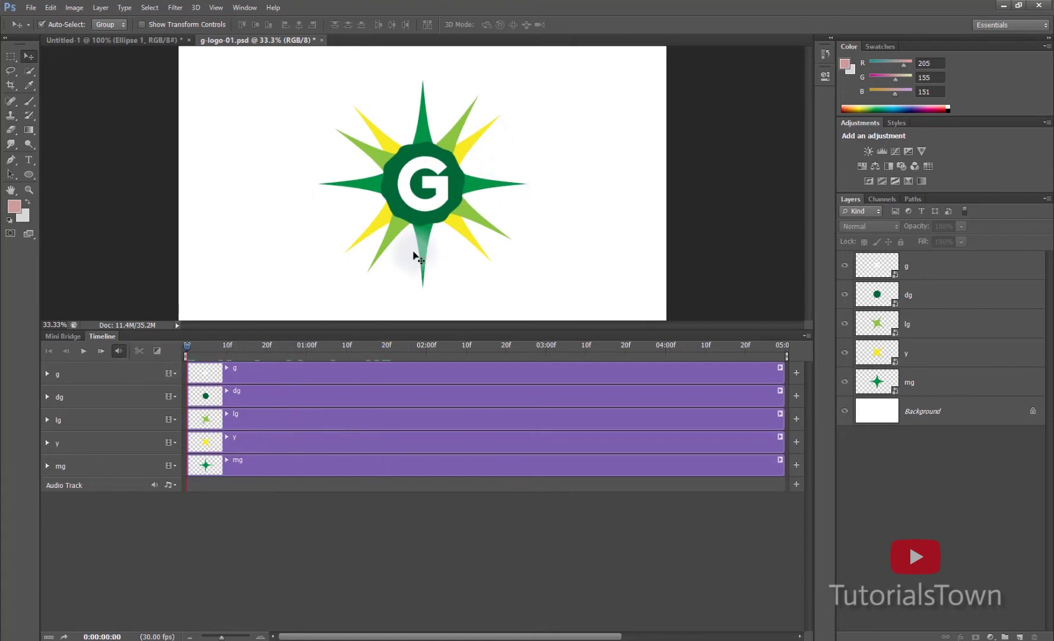
Select the g through mg tracks, move the playhead to 03:00, and add a Transform keyframe on the g track
click(260, 380)
shift+click(248, 457)
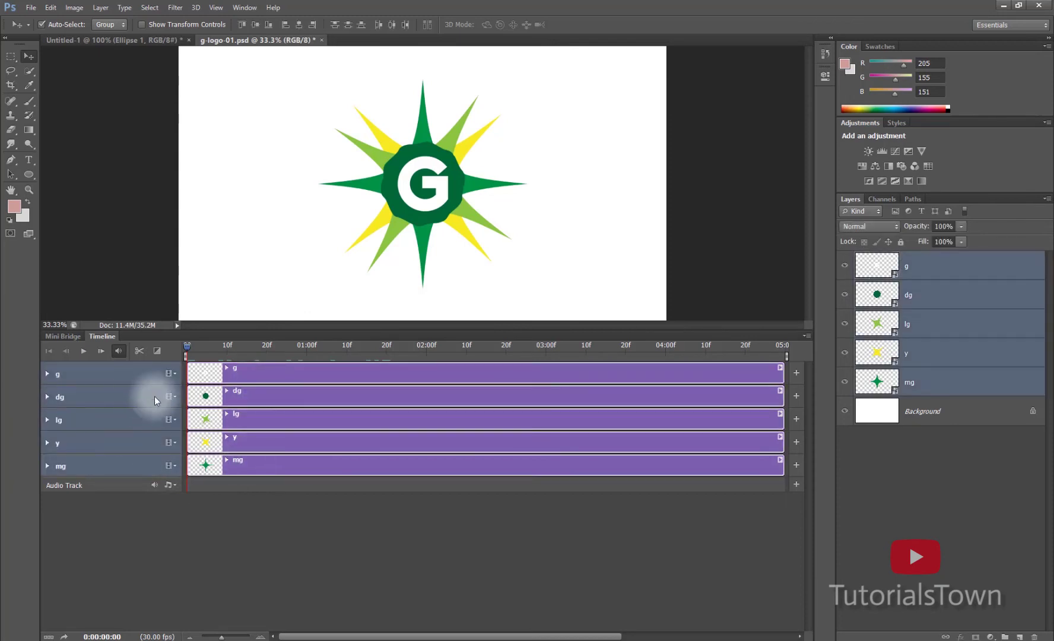
drag(514, 350, 547, 350)
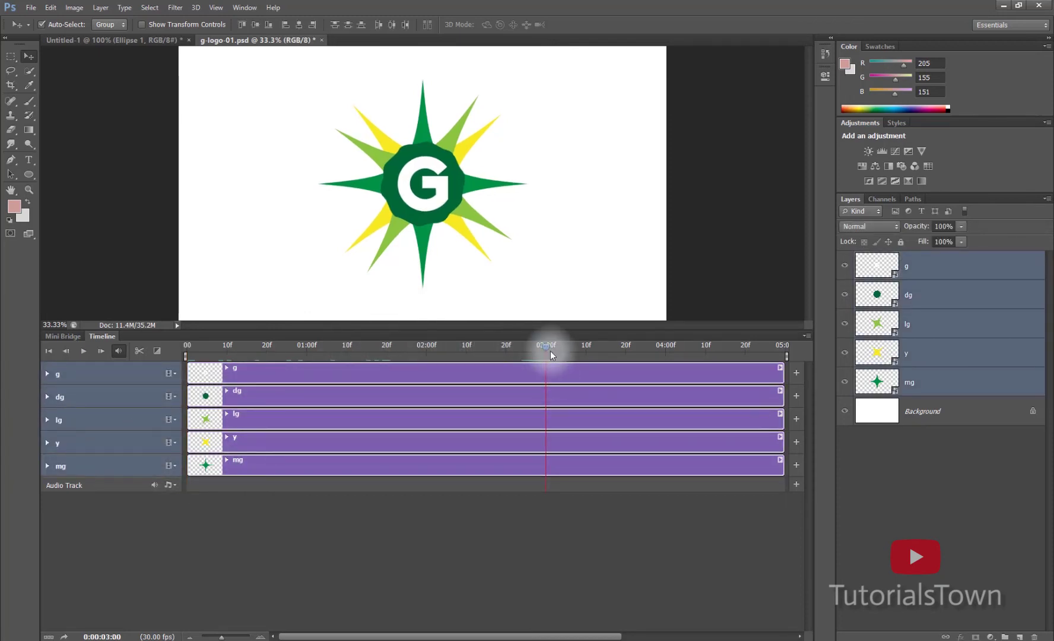
click(46, 373)
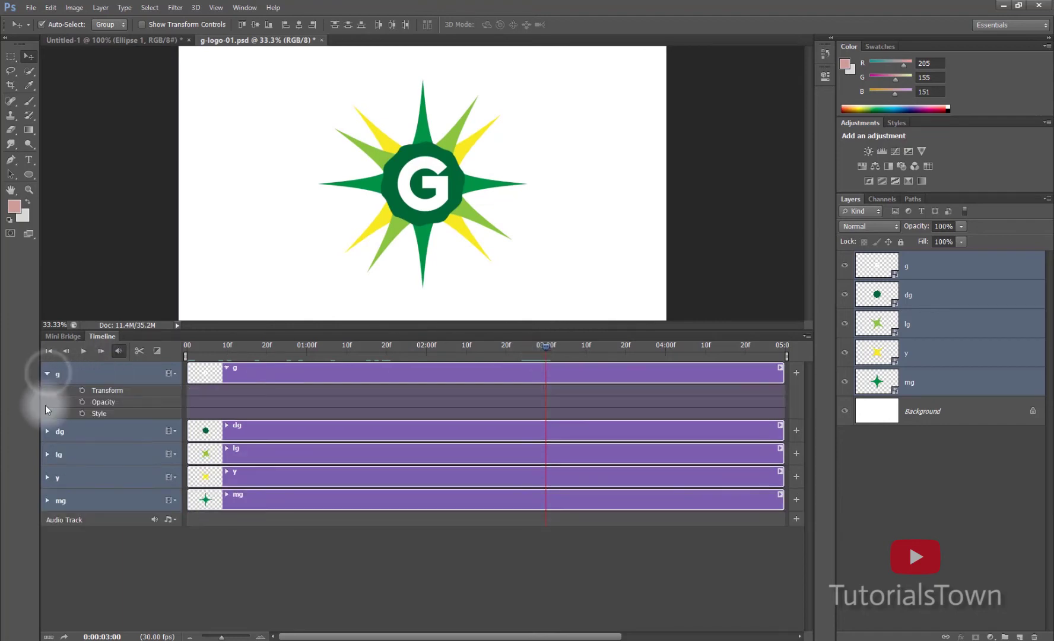
click(82, 390)
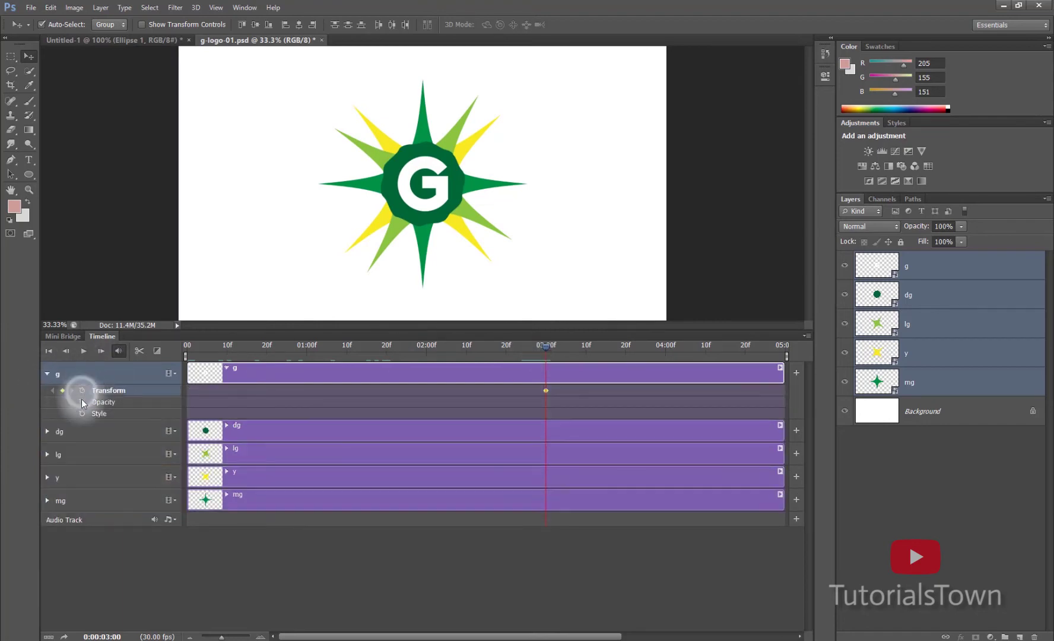
At 03:00, add Opacity and Style keyframes to the g track and Transform, Opacity and Style keyframes to the dg track
click(81, 402)
click(82, 413)
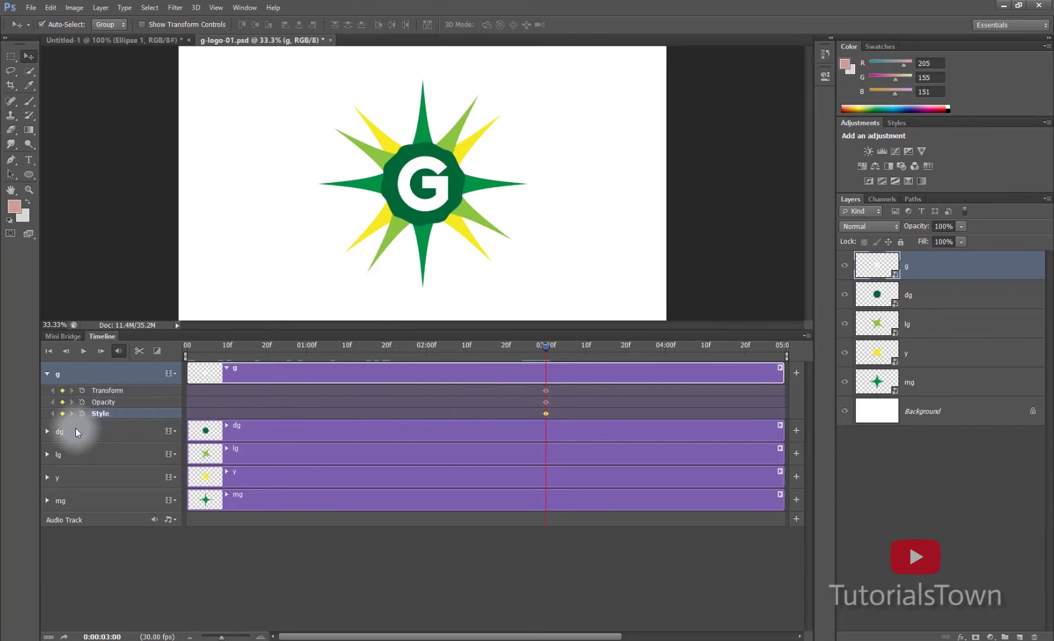
click(47, 431)
click(82, 447)
click(82, 460)
click(82, 472)
Expand the lg track and add Transform, Opacity and Style keyframes at 03:00
click(45, 489)
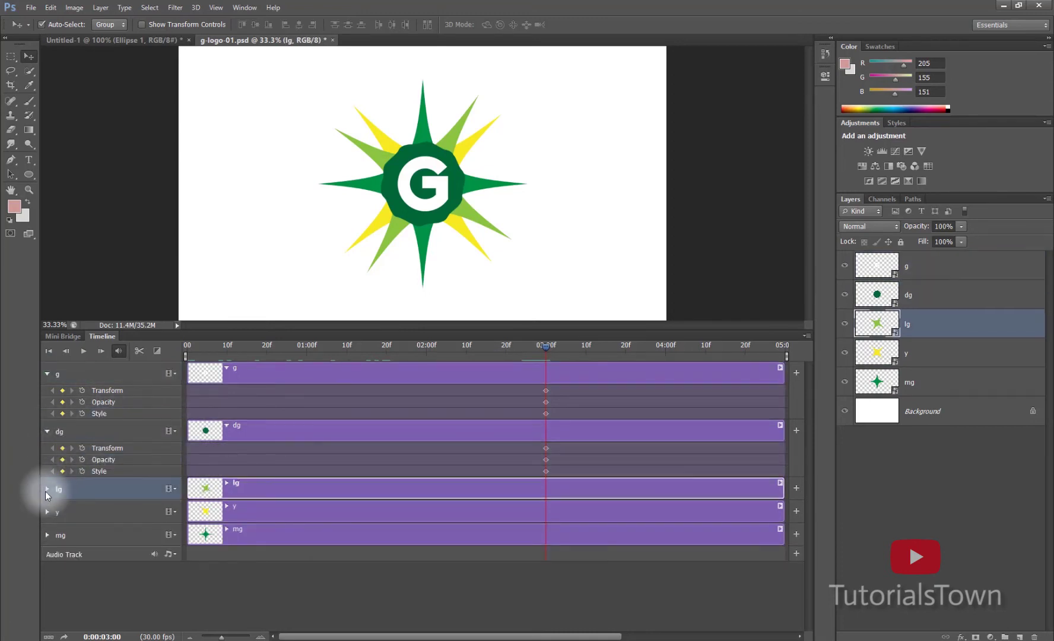
click(81, 505)
click(81, 516)
click(82, 529)
mouse_move(547, 347)
mouse_down()
mouse_move(530, 348)
mouse_move(546, 346)
mouse_up()
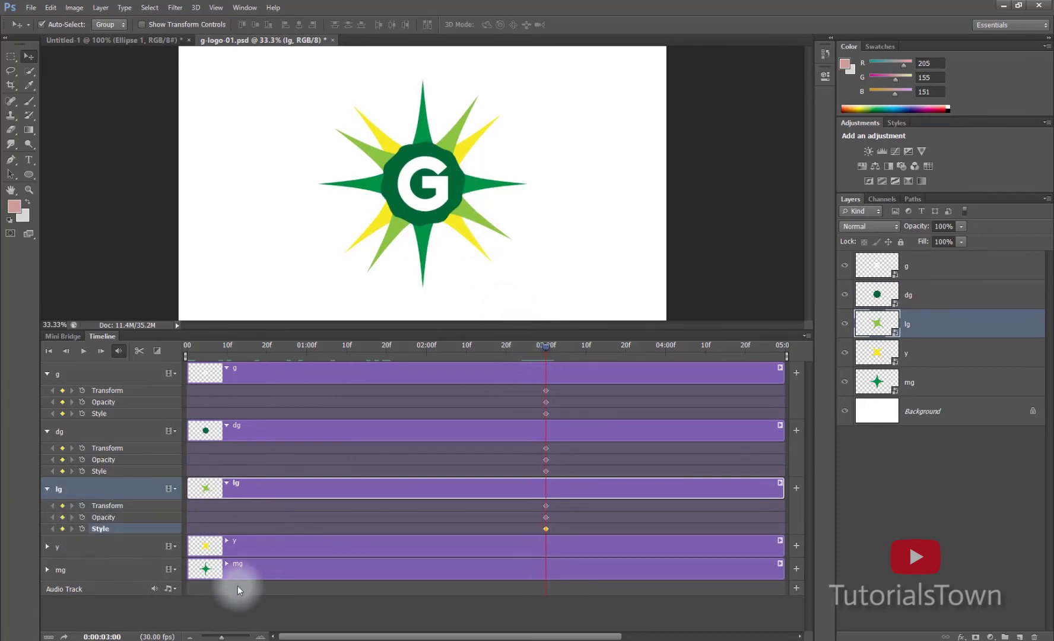
Expand the y track and add Transform, Opacity and Style keyframes at 03:00
click(54, 550)
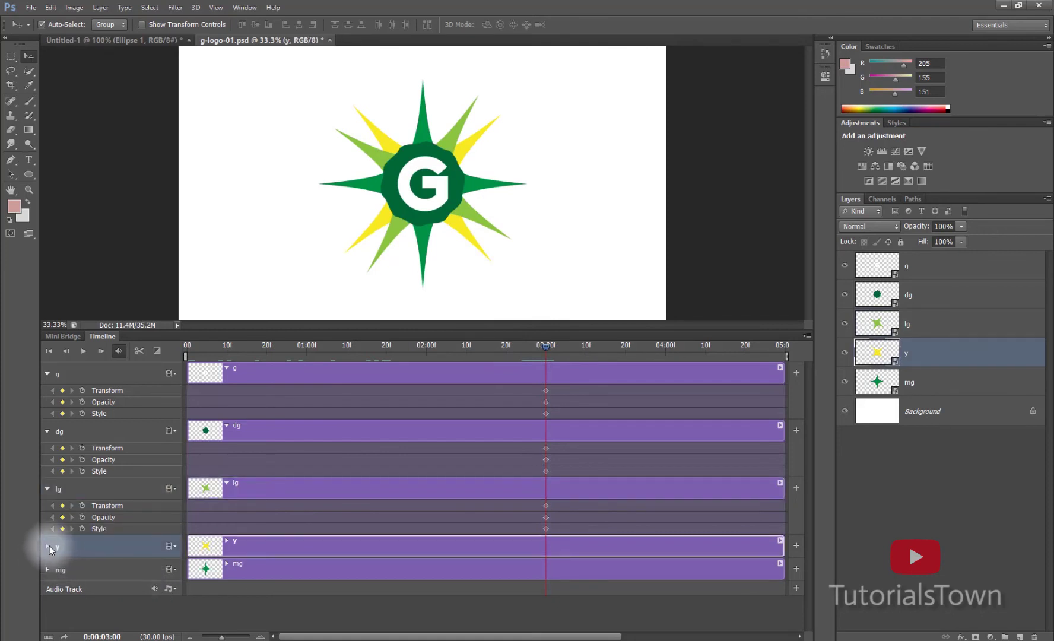
click(47, 546)
click(81, 563)
click(82, 577)
click(83, 586)
Expand the mg track and add Transform, Opacity and Style keyframes at 03:00
click(47, 603)
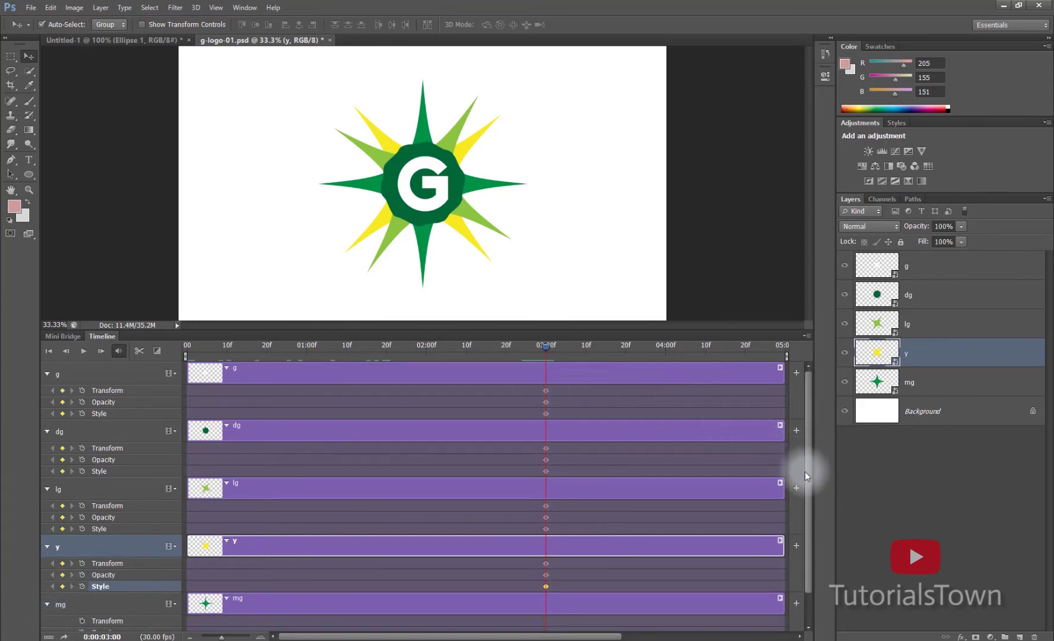
drag(807, 480, 807, 537)
click(84, 587)
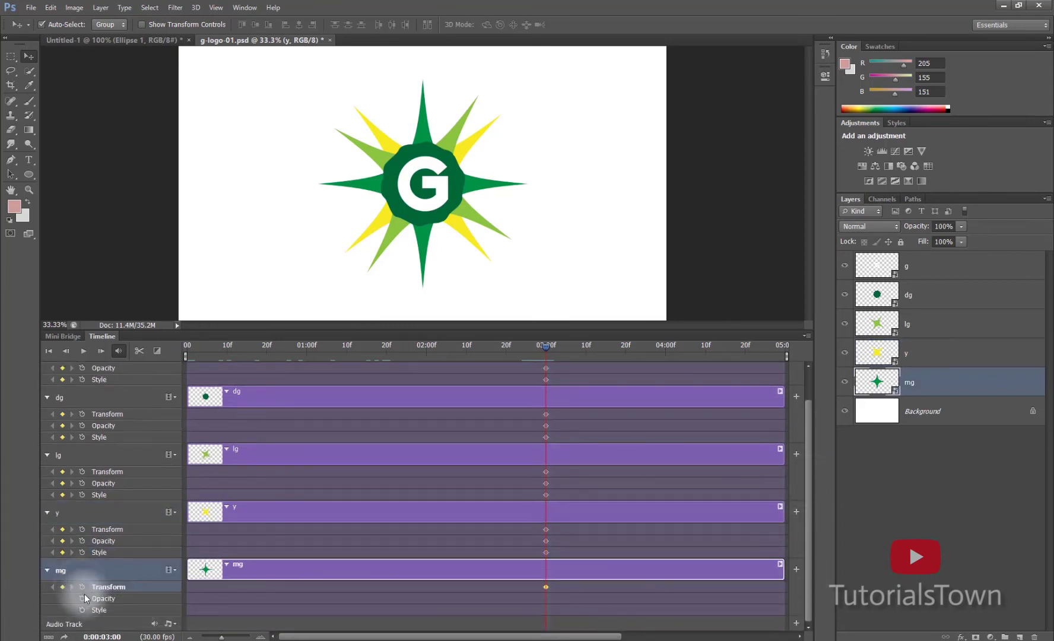
click(83, 609)
Return the playhead to the first frame and move the mg star completely off the canvas's left edge
click(542, 351)
drag(542, 351, 235, 367)
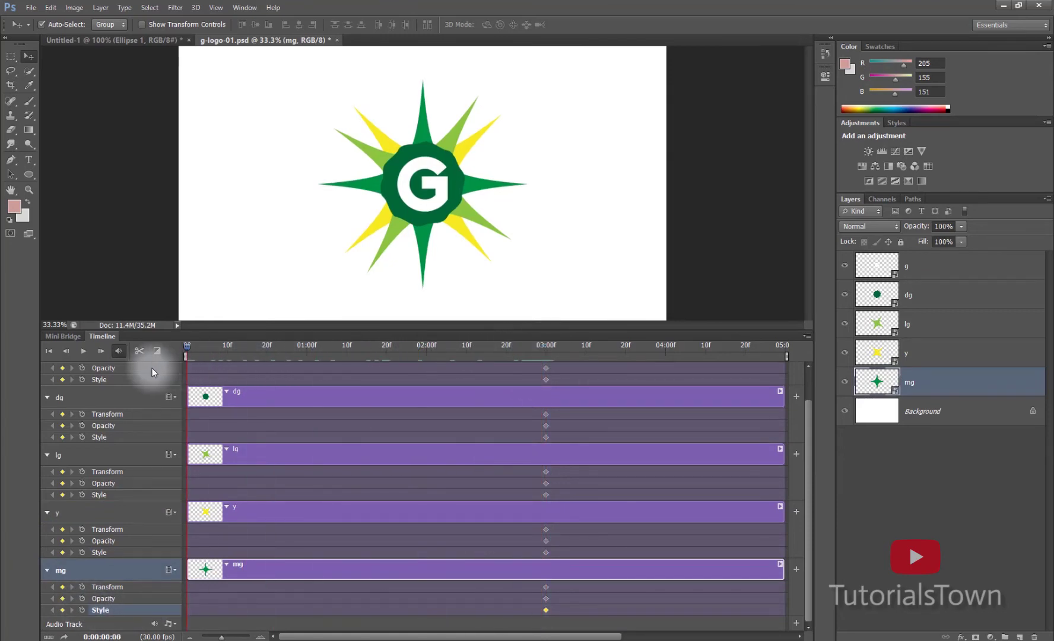
drag(264, 185, 138, 187)
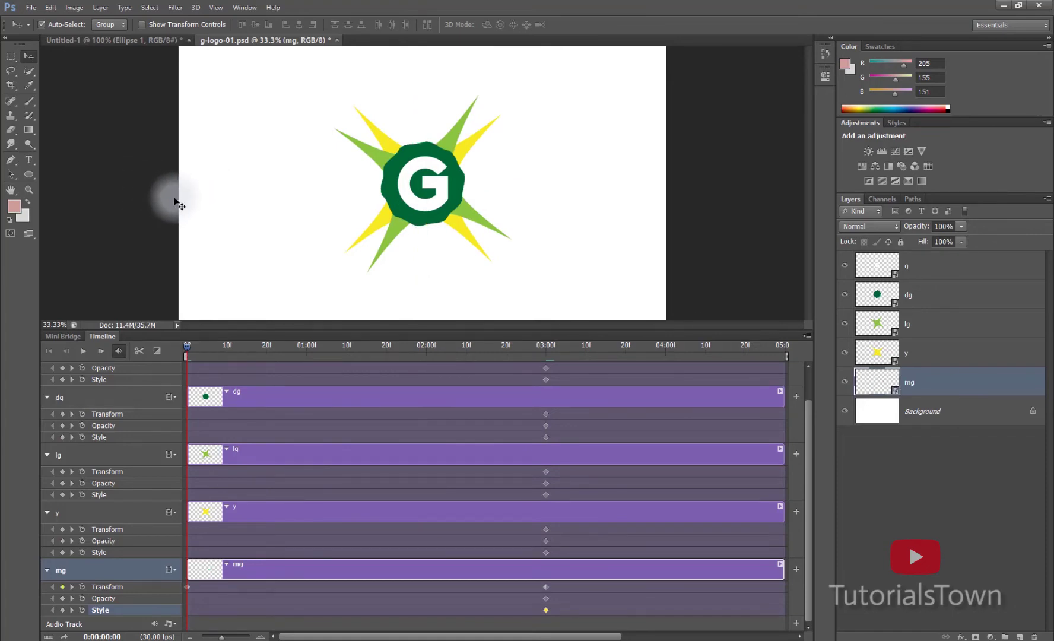
key(ctrl+t)
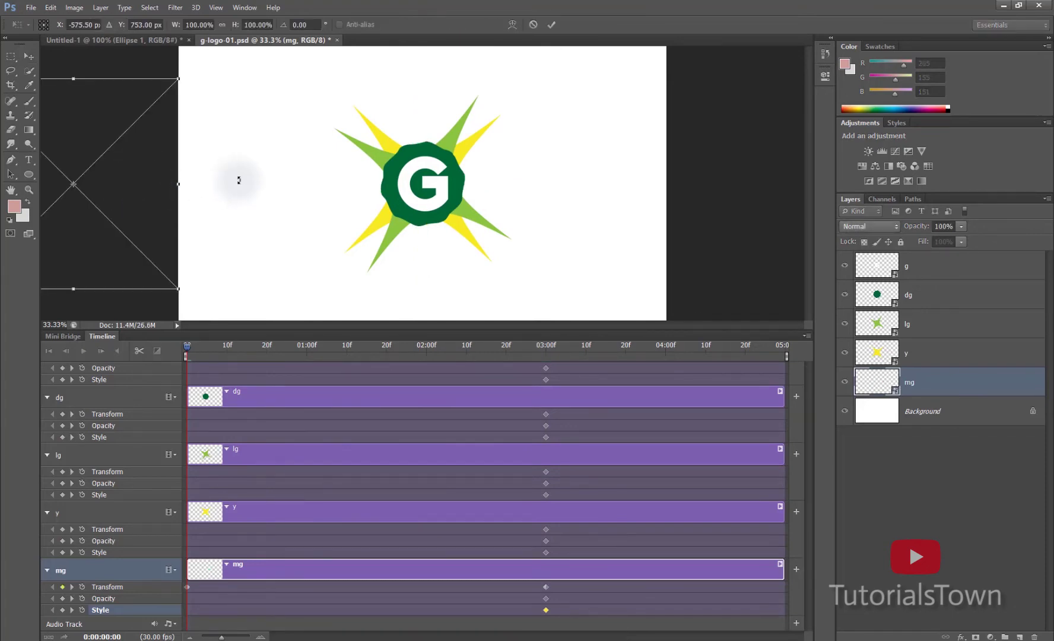
key(Return)
key(ctrl+minus)
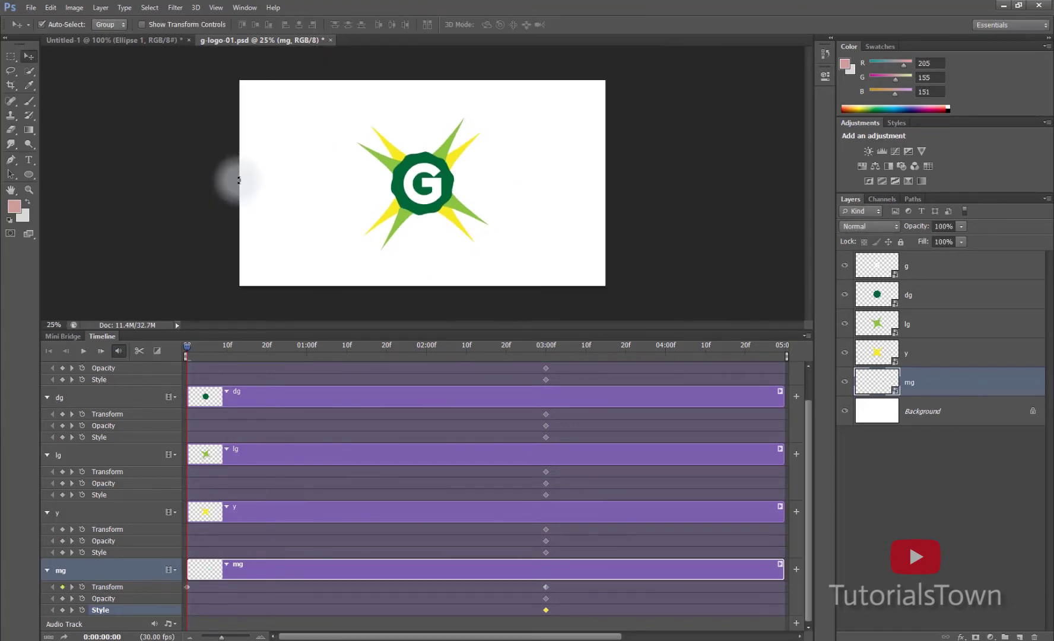
Move the lg star completely off the canvas's right edge at the first frame
click(374, 156)
drag(630, 164, 643, 164)
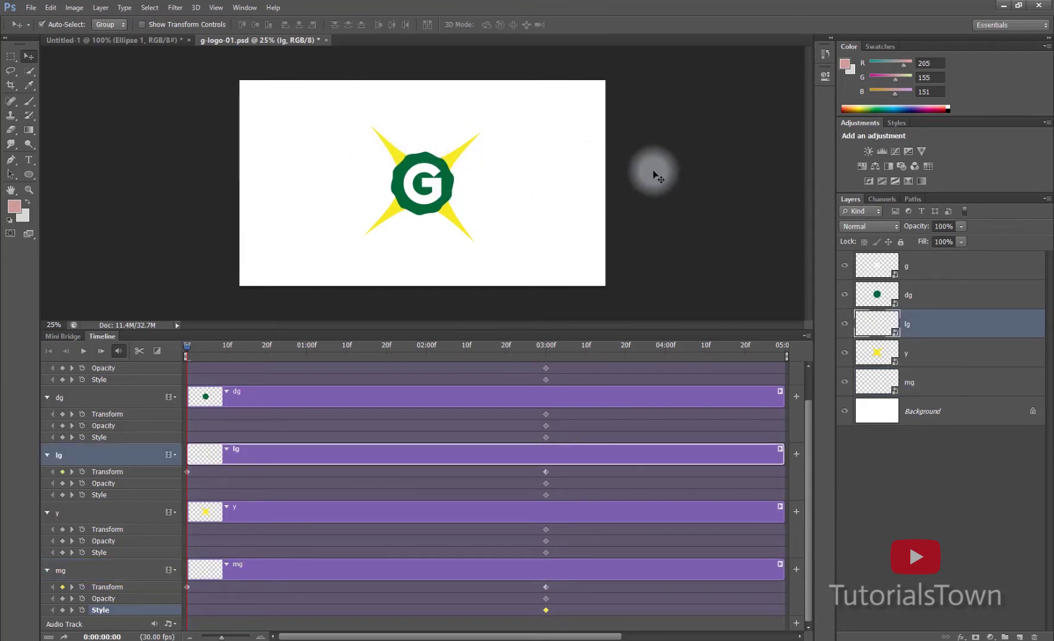
key(ctrl+t)
key(Return)
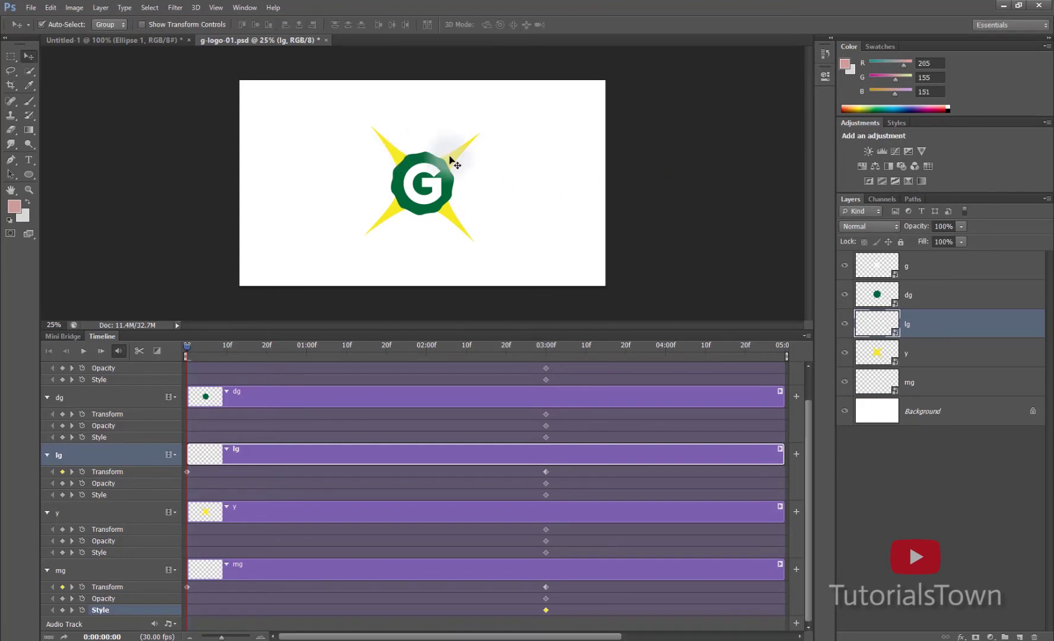
Move the y star off the canvas's top edge at the first frame
click(456, 148)
drag(453, 157, 449, 77)
drag(449, 141, 446, 58)
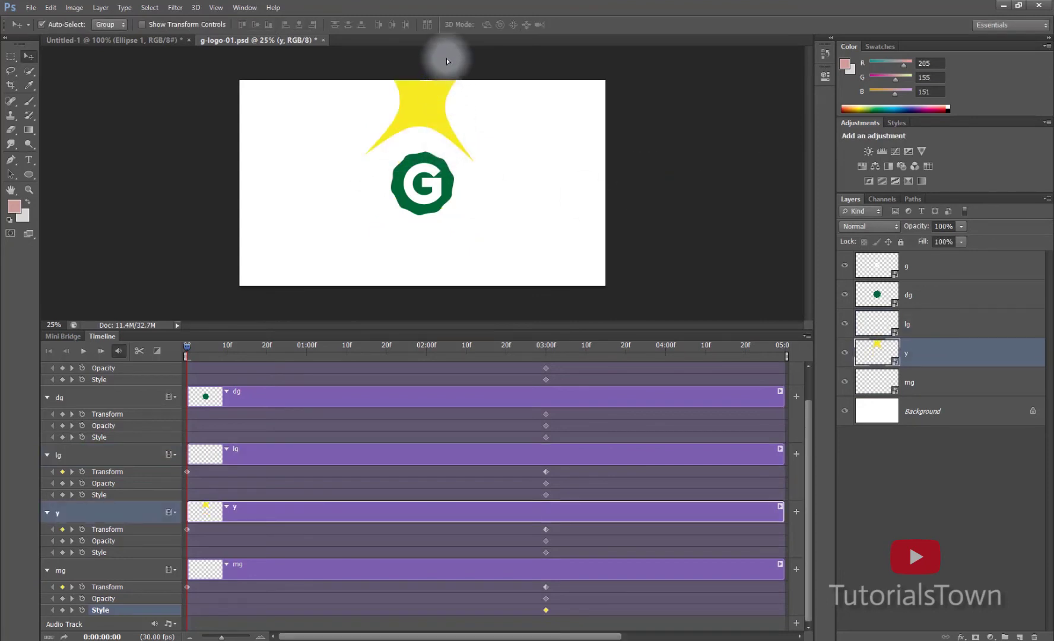
Scale the dg shape down to a tiny dot at the canvas centre at the first frame
click(450, 171)
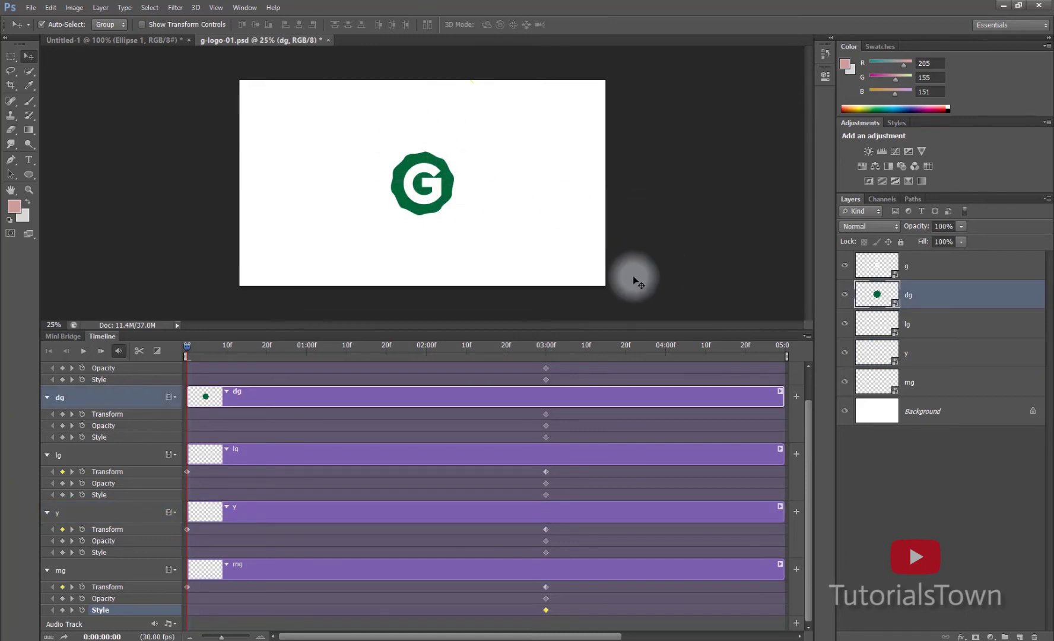
key(ctrl+t)
drag(457, 189, 460, 224)
key(Return)
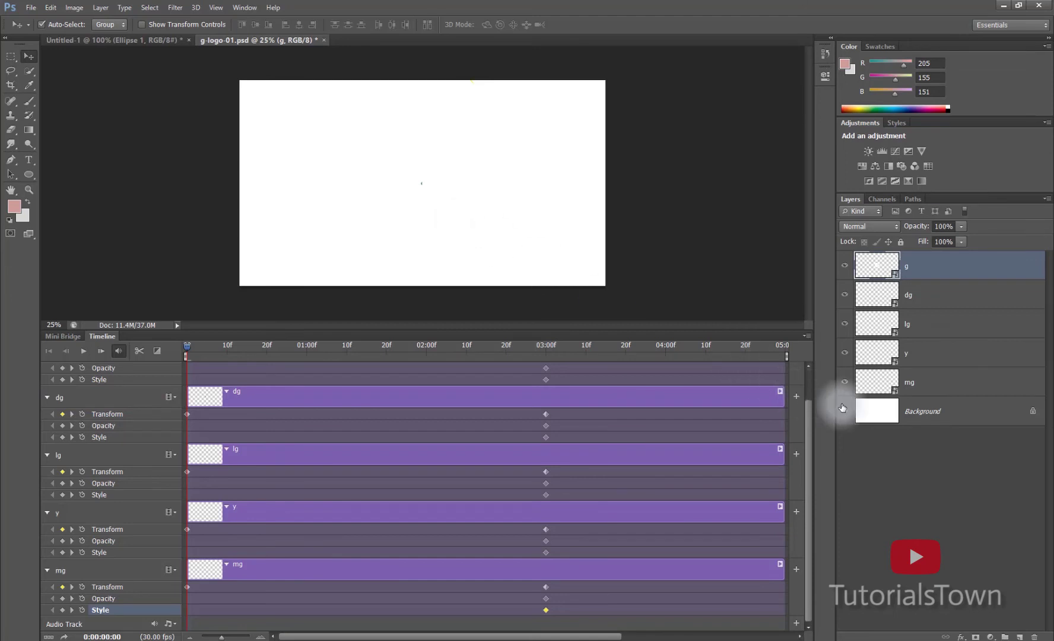
Hide the Background layer, set the g layer's opacity to 0% at the first frame, and scrub the timeline to preview
click(844, 411)
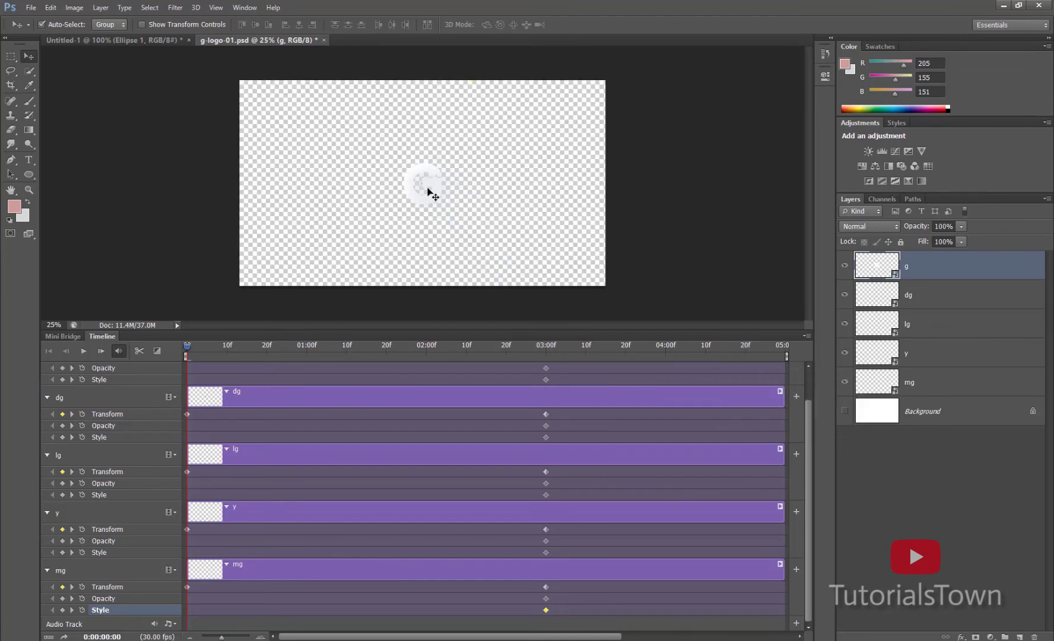
key(ctrl+t)
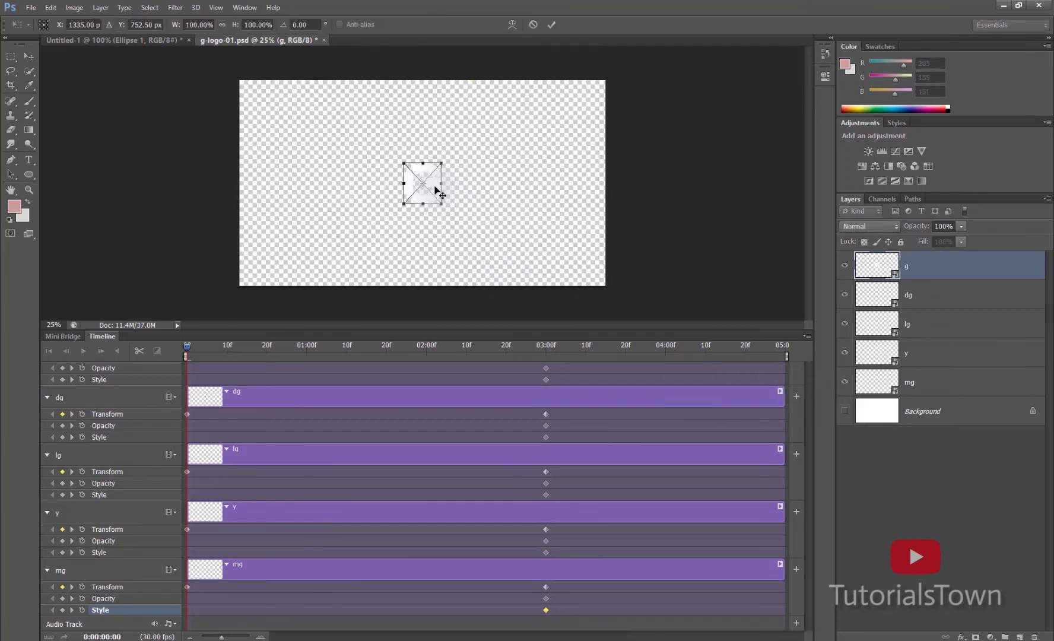
key(Return)
drag(924, 233, 847, 224)
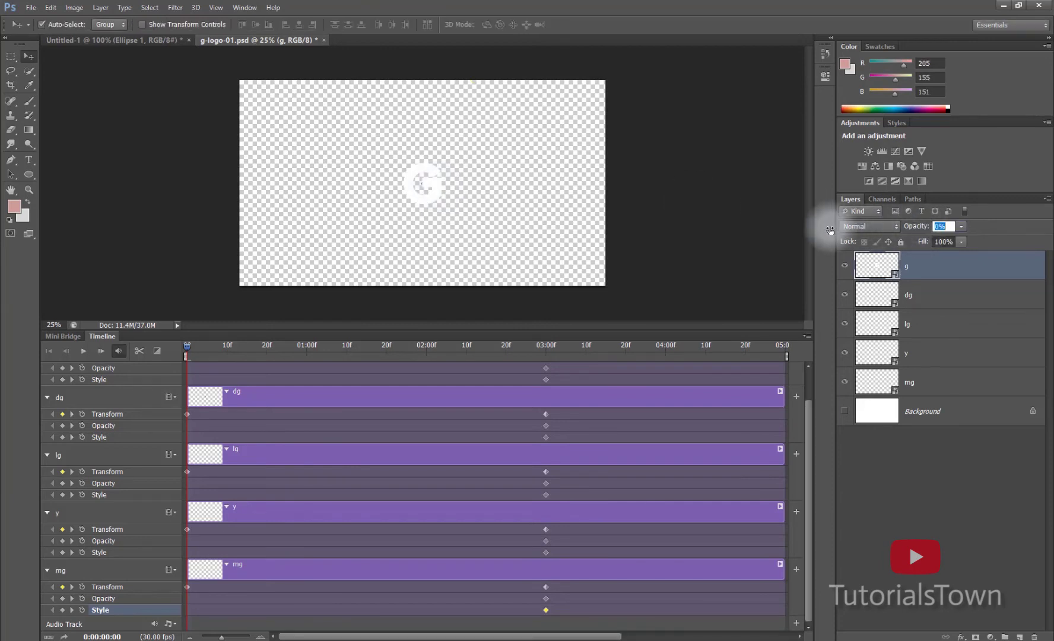
drag(187, 348, 136, 384)
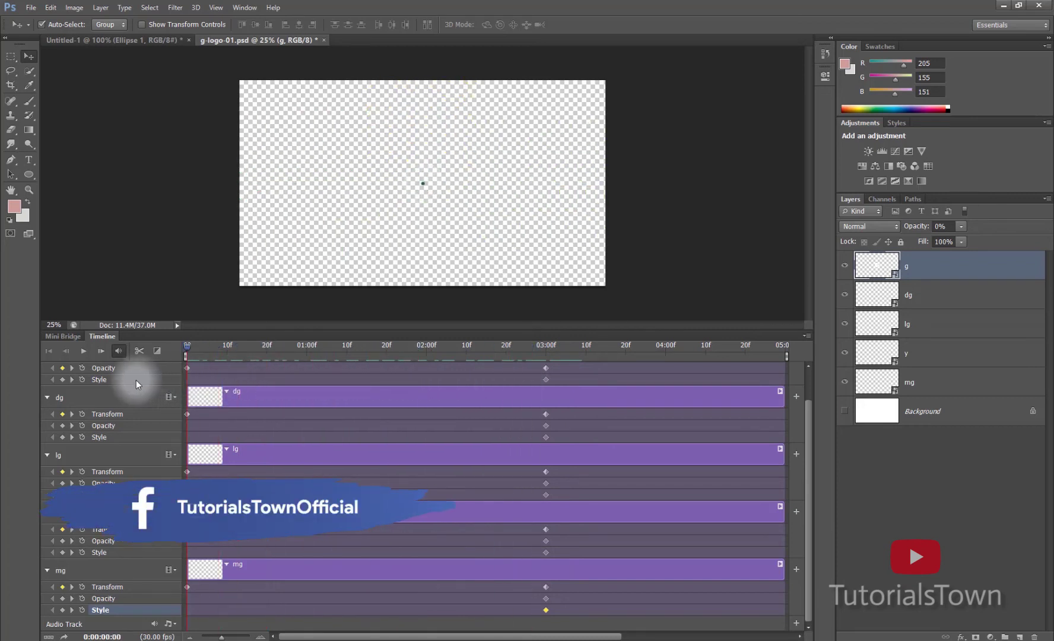
click(932, 302)
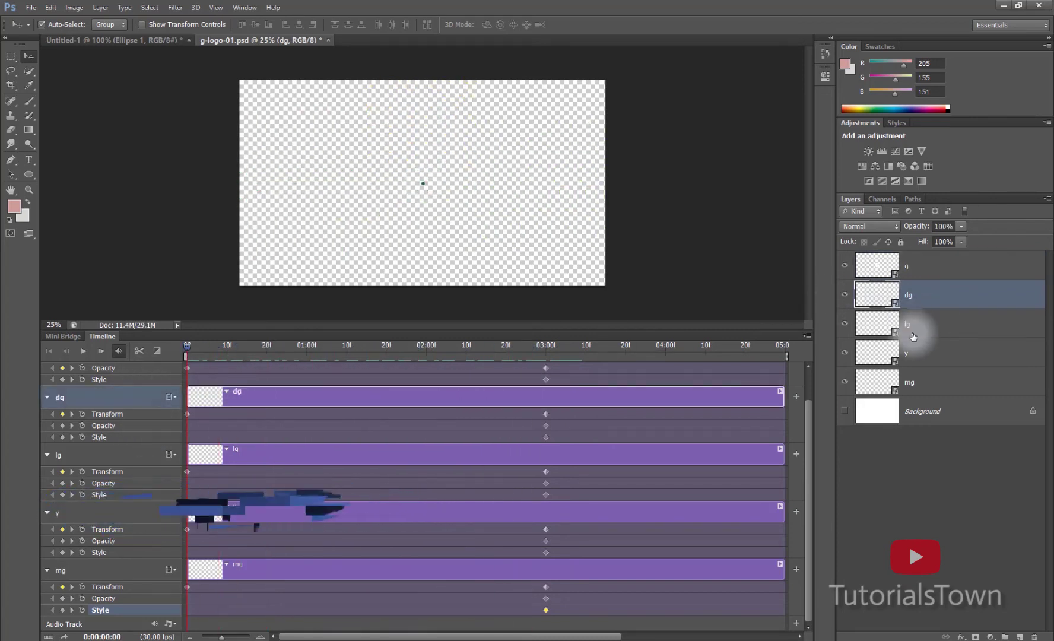
key(ctrl+t)
key(Return)
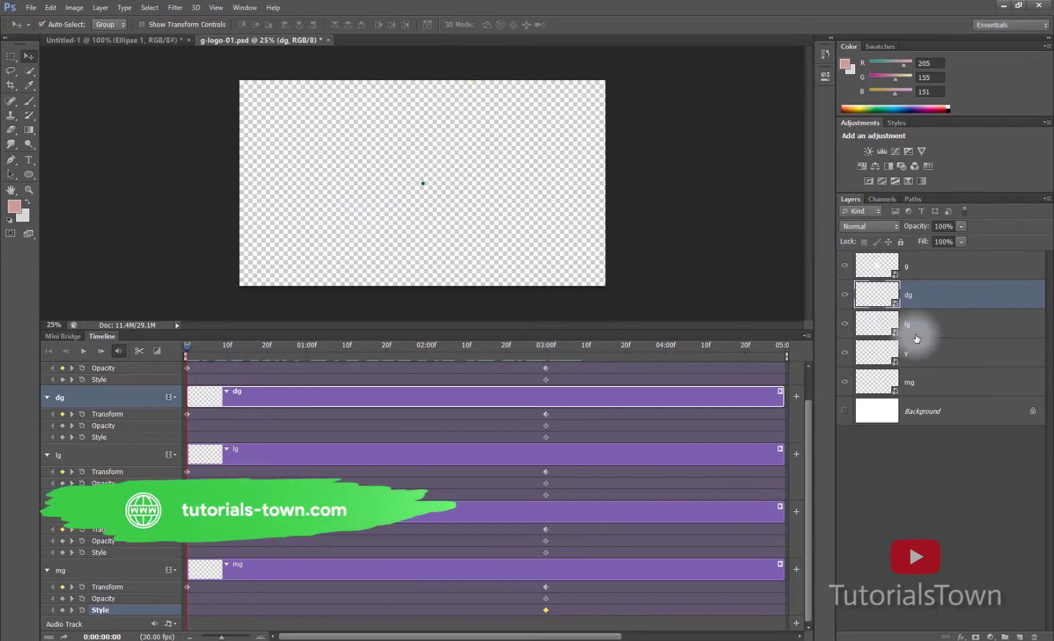
Rotate the lg star clockwise at the first frame and scrub the timeline to preview its spin
click(917, 338)
key(ctrl+t)
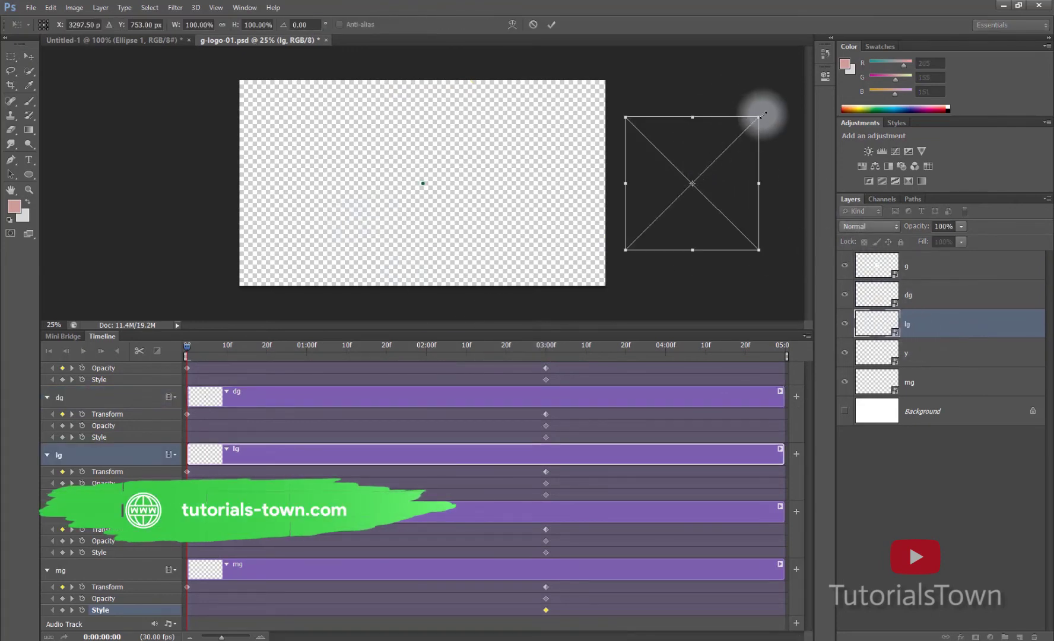
drag(764, 106, 802, 275)
key(Return)
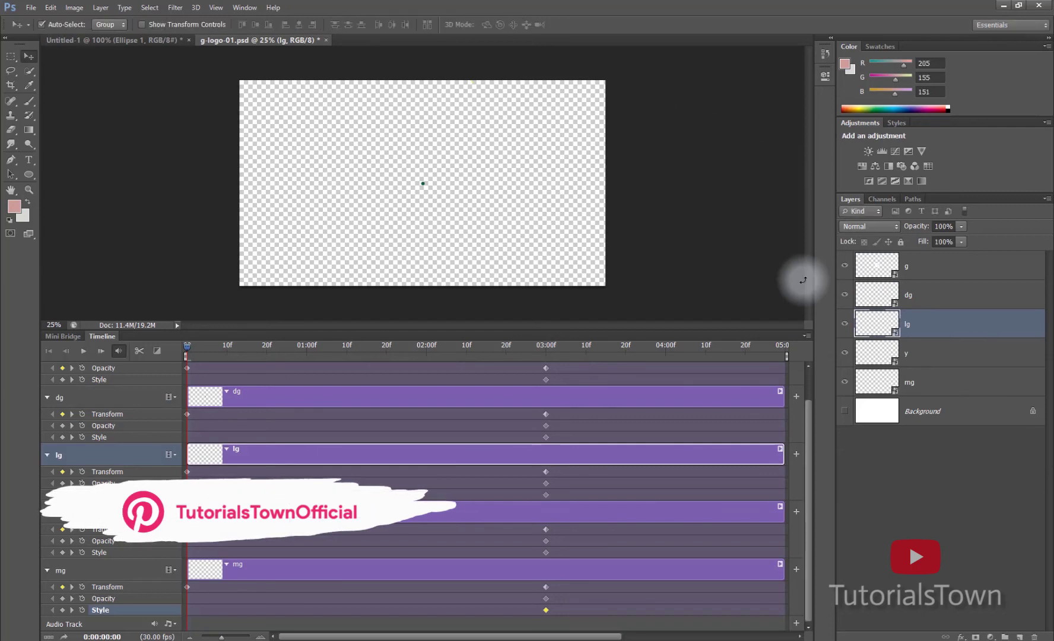
drag(186, 344, 119, 359)
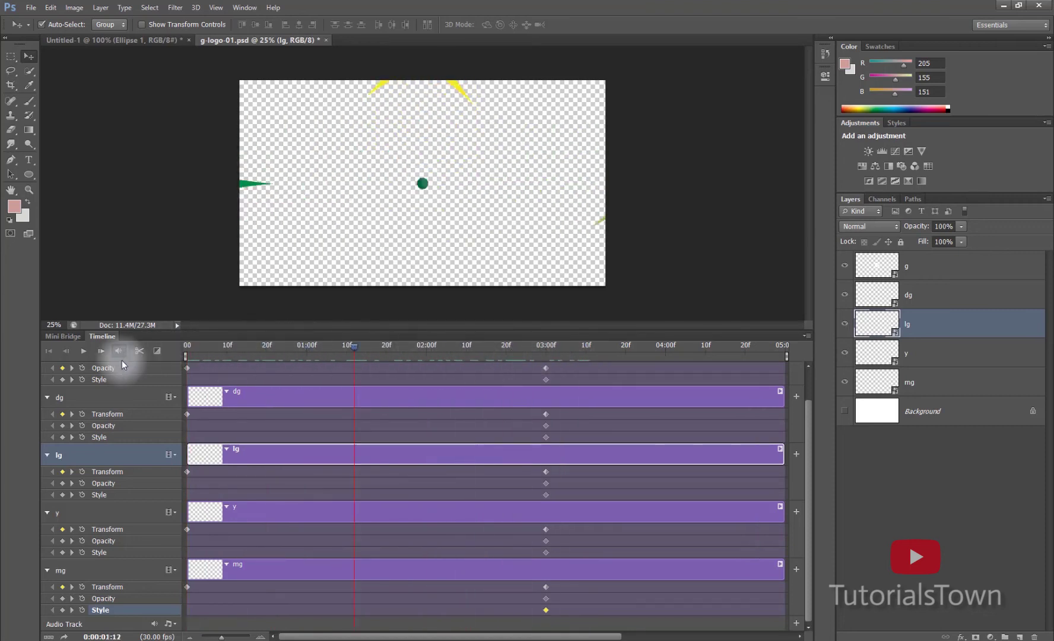
Rotate the y star 72° at the first frame and reposition it just above the canvas
click(921, 356)
key(ctrl+t)
drag(516, 96, 386, 118)
drag(410, 66, 407, 55)
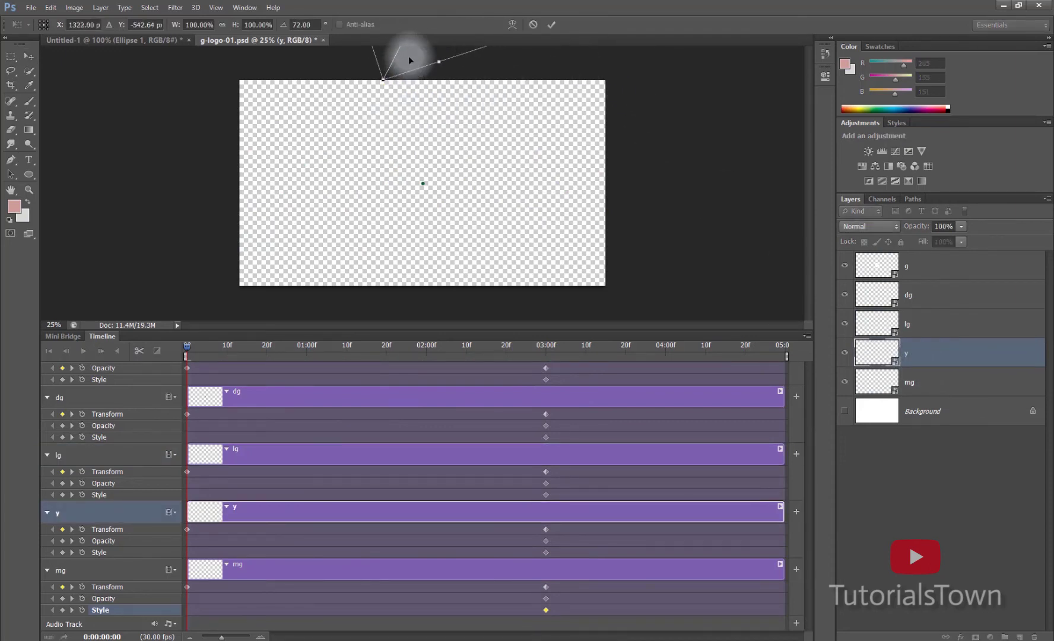
key(Return)
Show the Background layer again and scrub through the timeline to preview the animation
drag(218, 353, 527, 347)
click(189, 341)
click(845, 412)
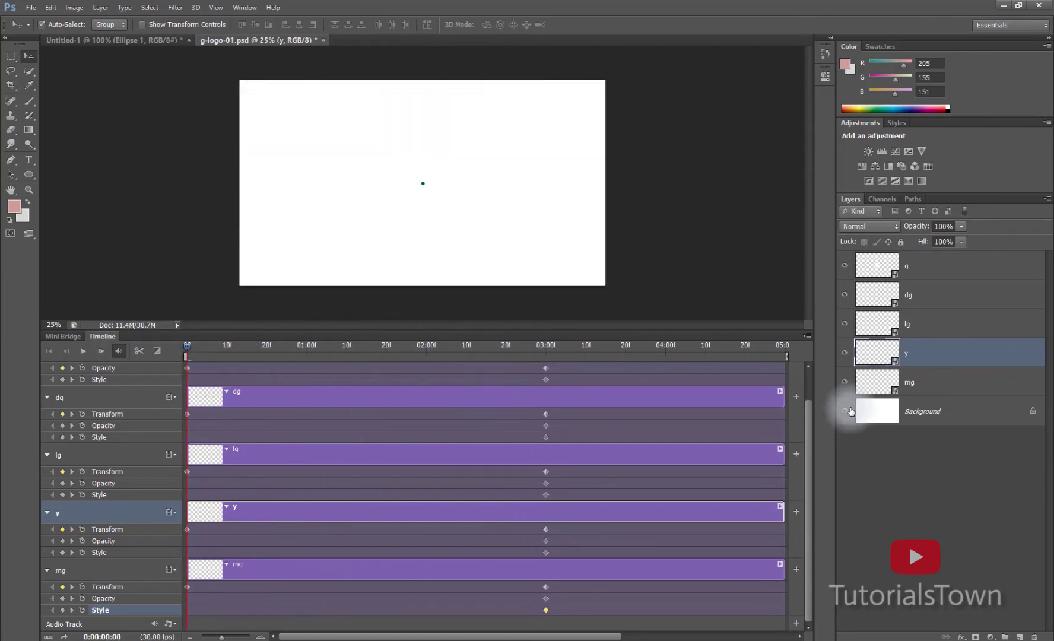
drag(187, 346, 93, 349)
drag(339, 377, 64, 407)
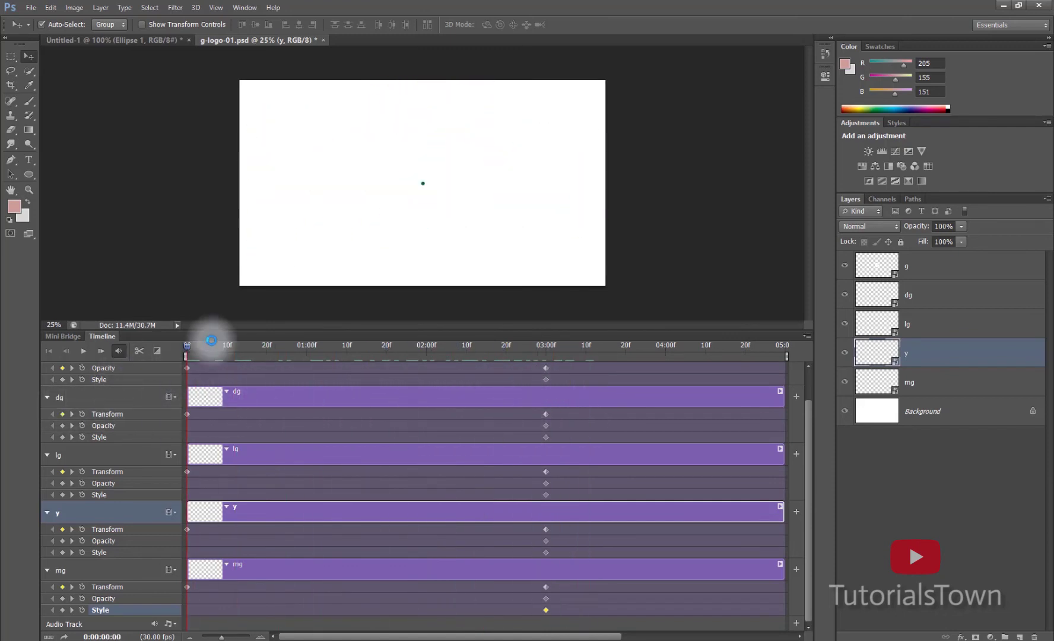
Set the dg layer's opacity to 0% at the first frame and play back the animation
click(942, 295)
drag(917, 226, 873, 227)
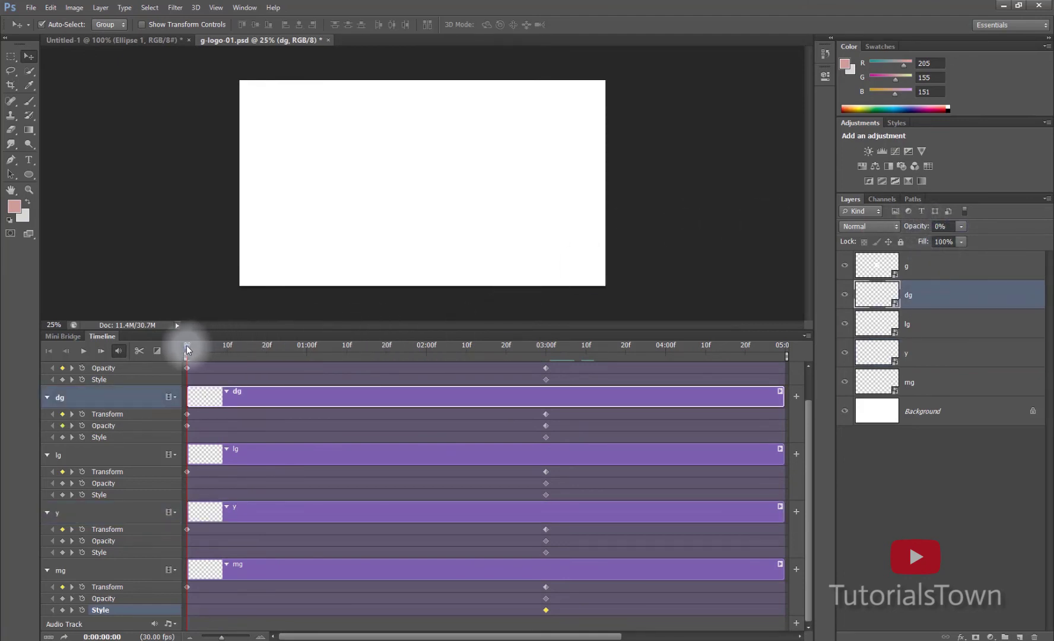
drag(279, 358, 2, 343)
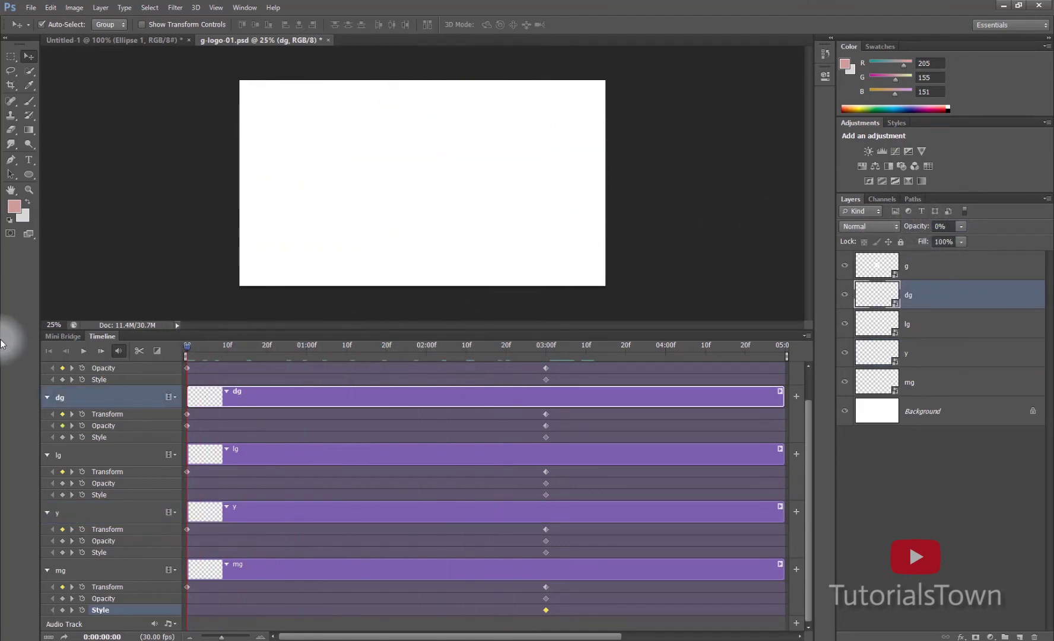
key(space)
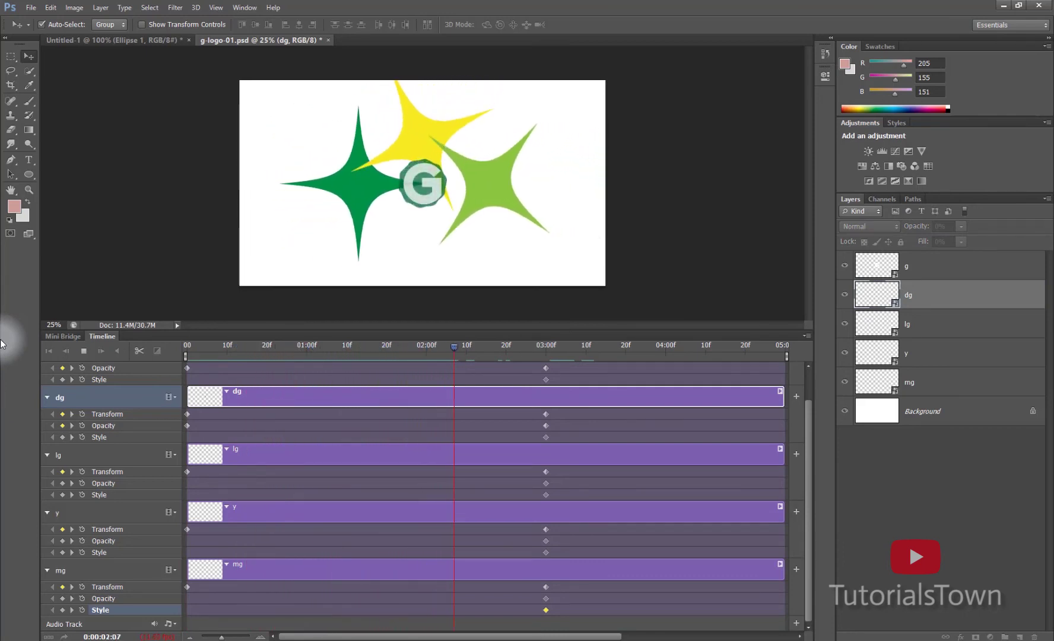
key(space)
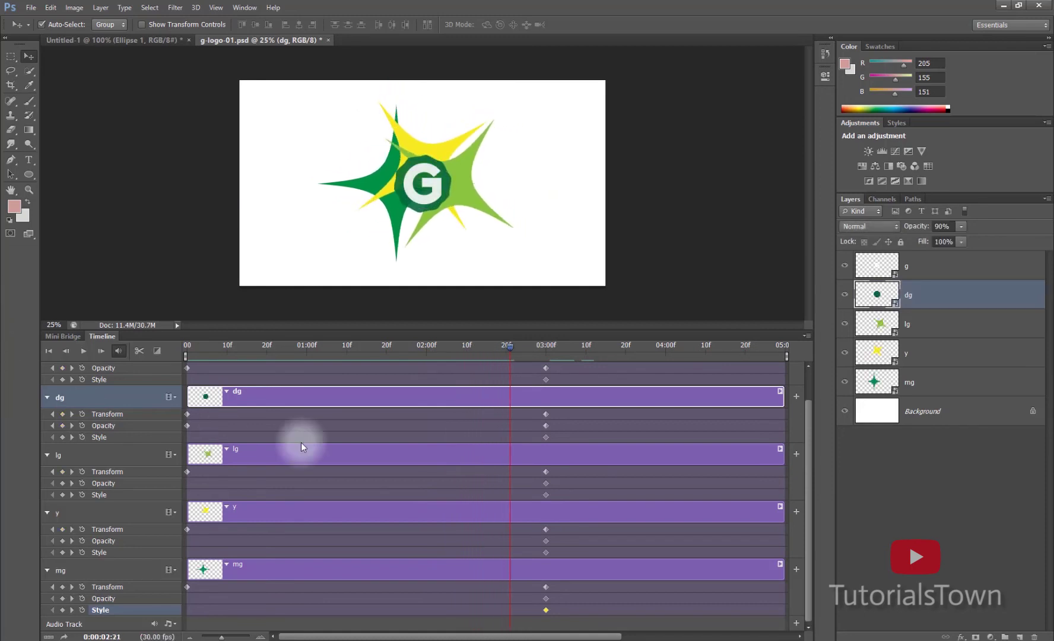
Move the mg track's end keyframes from 03:00 to 00:10 and place the playhead there
scroll(387, 440, up, 1)
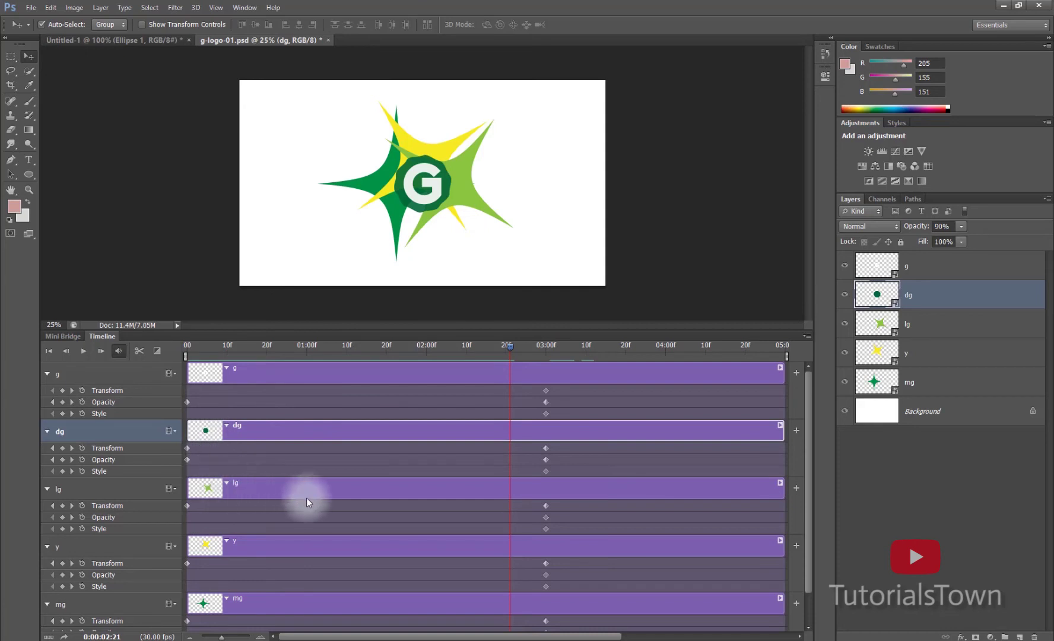
scroll(368, 552, down, 1)
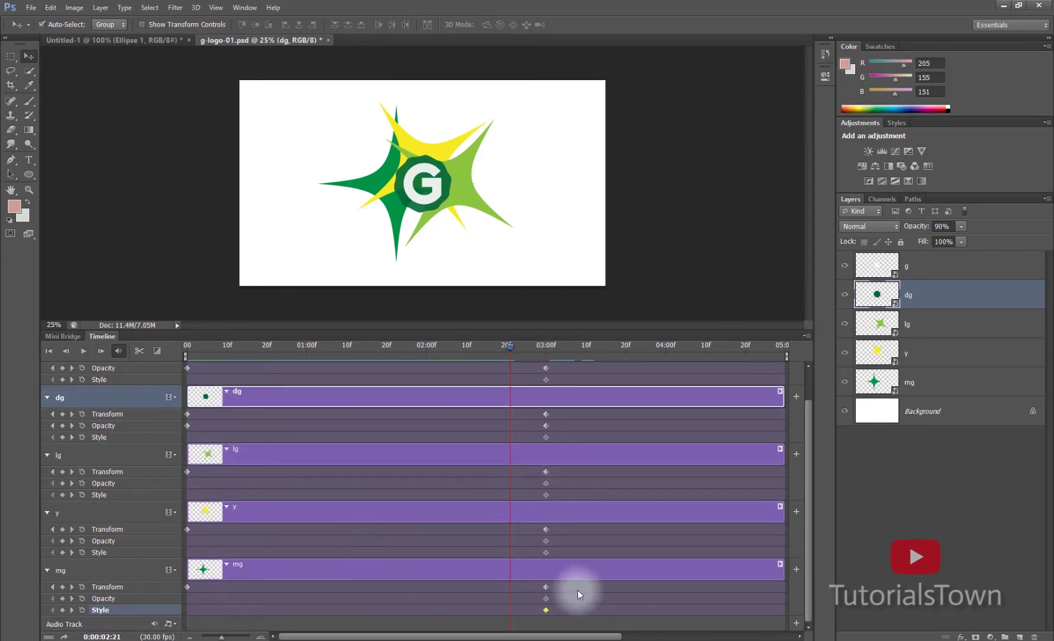
drag(568, 585, 227, 597)
drag(205, 350, 227, 349)
Move the y track's keyframes to about 00:08 and 00:22, and the lg track's keyframes to about 00:19 and 01:05
drag(247, 515, 219, 529)
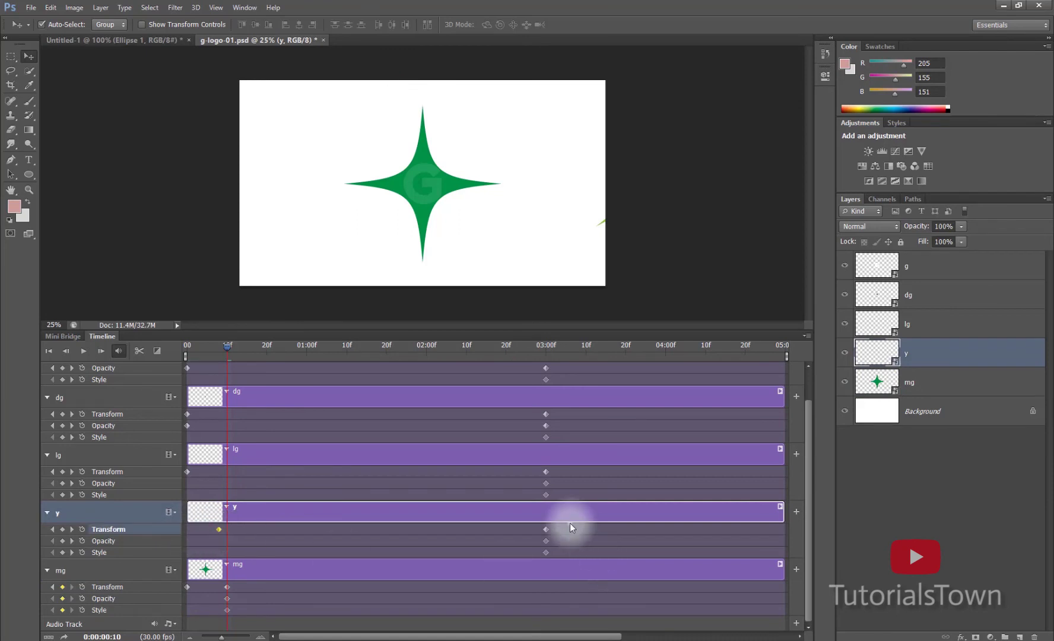
click(522, 558)
drag(540, 553, 272, 537)
drag(187, 471, 278, 544)
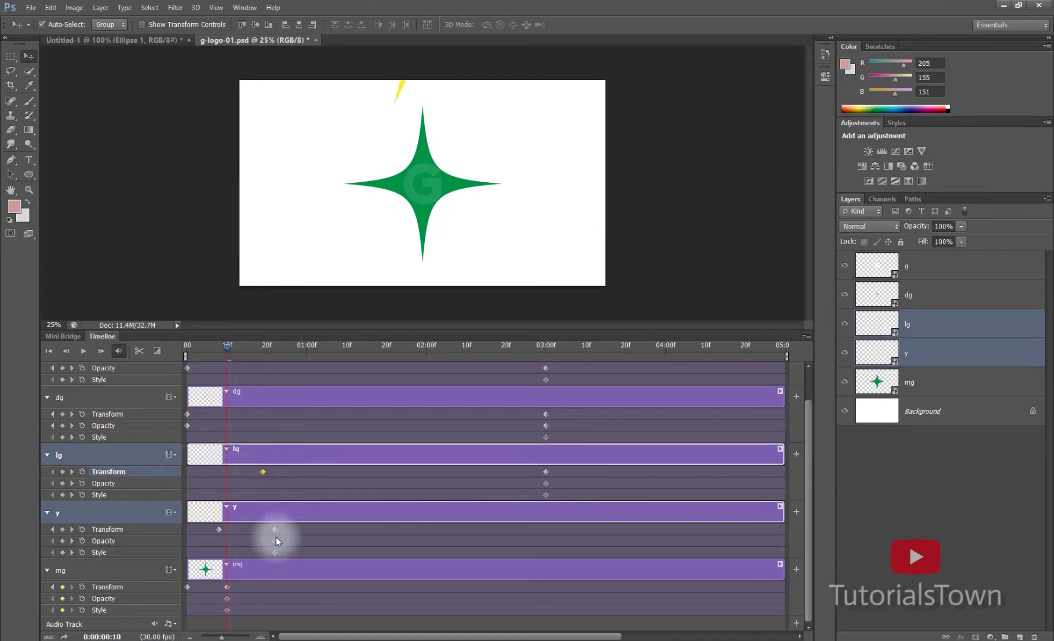
drag(553, 471, 395, 464)
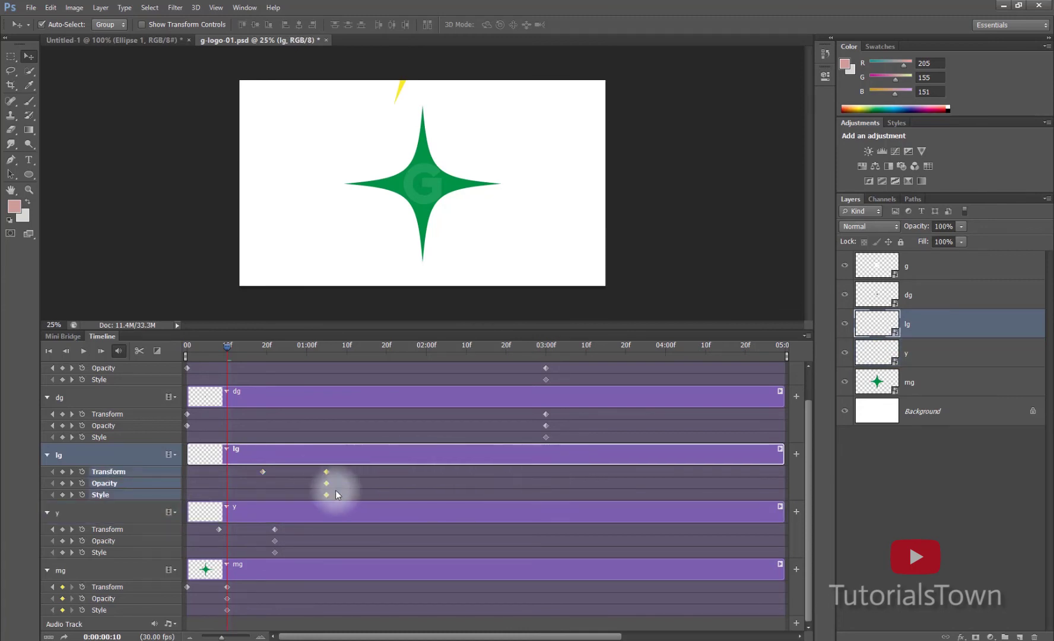
drag(327, 486, 327, 486)
Move the dg track's keyframes to about 01:01 and 01:17, and the g track's keyframes to about 01:14 and 01:29
scroll(297, 505, up, 2)
drag(200, 447, 314, 461)
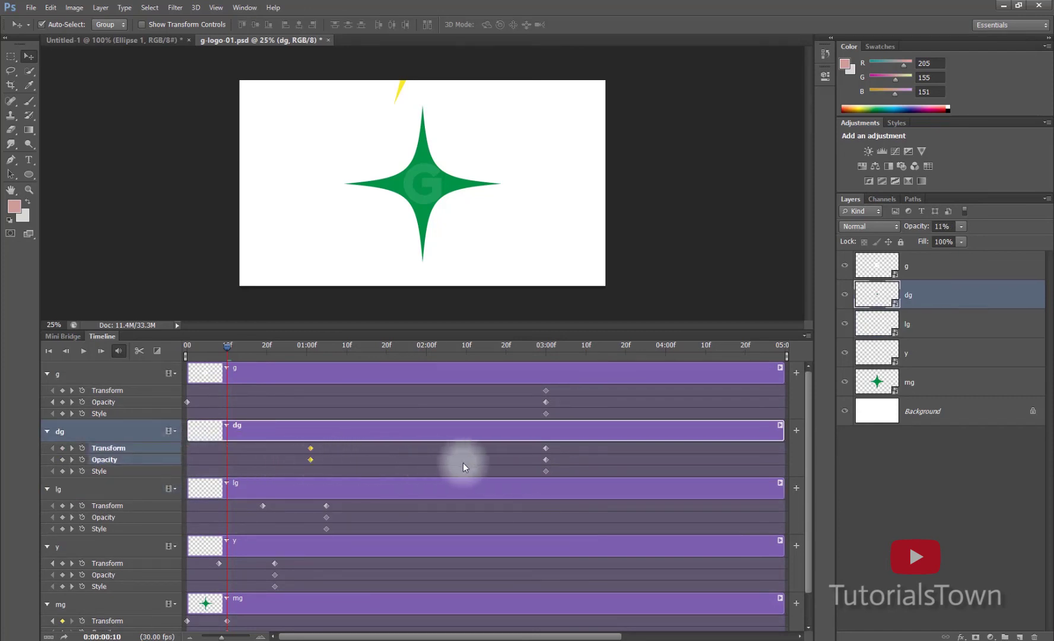
drag(555, 445, 438, 447)
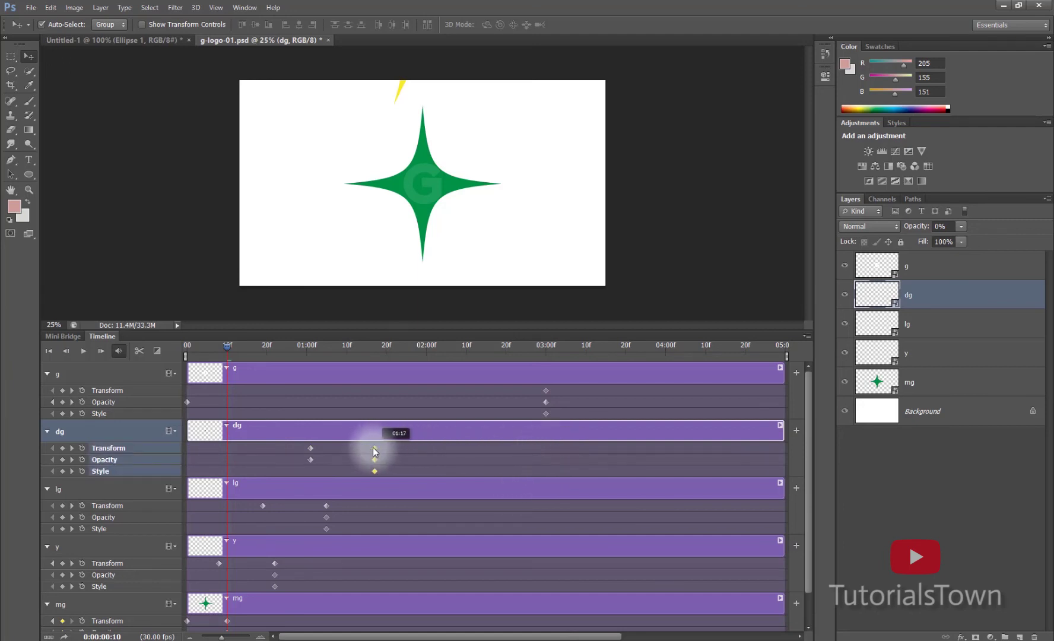
drag(374, 451, 375, 451)
drag(188, 402, 355, 416)
drag(530, 416, 422, 390)
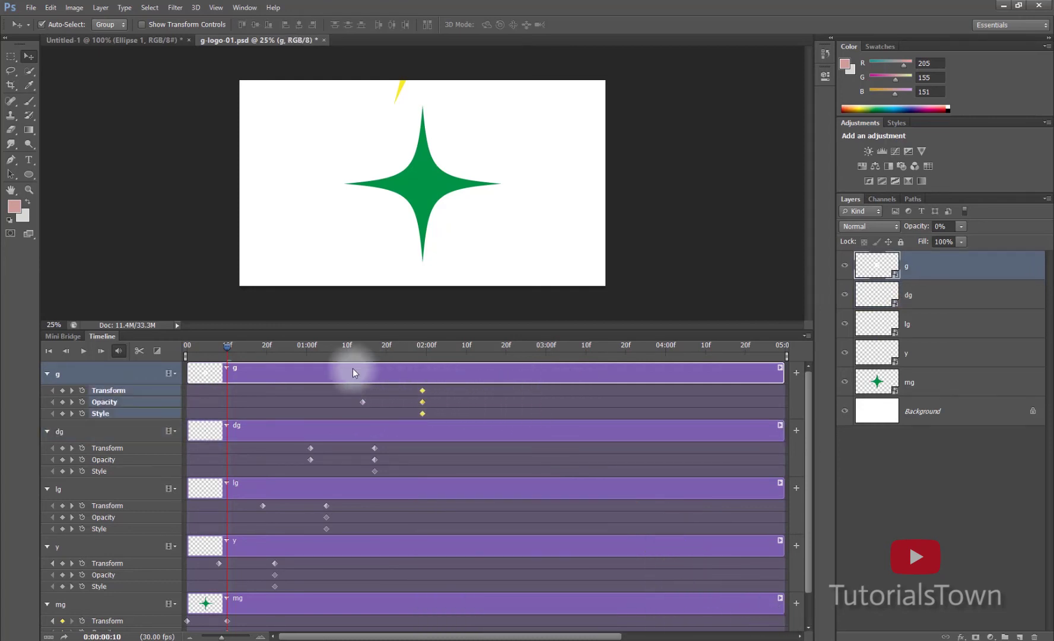
Play back and scrub the animation from the first frame to review the staggered timing
drag(230, 347, 145, 348)
key(space)
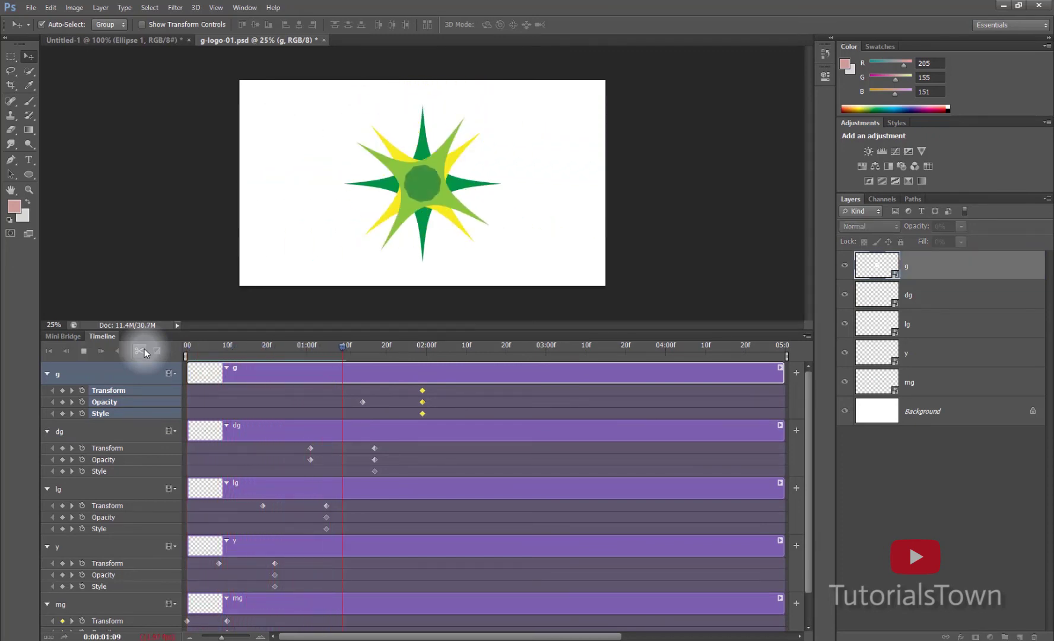
key(space)
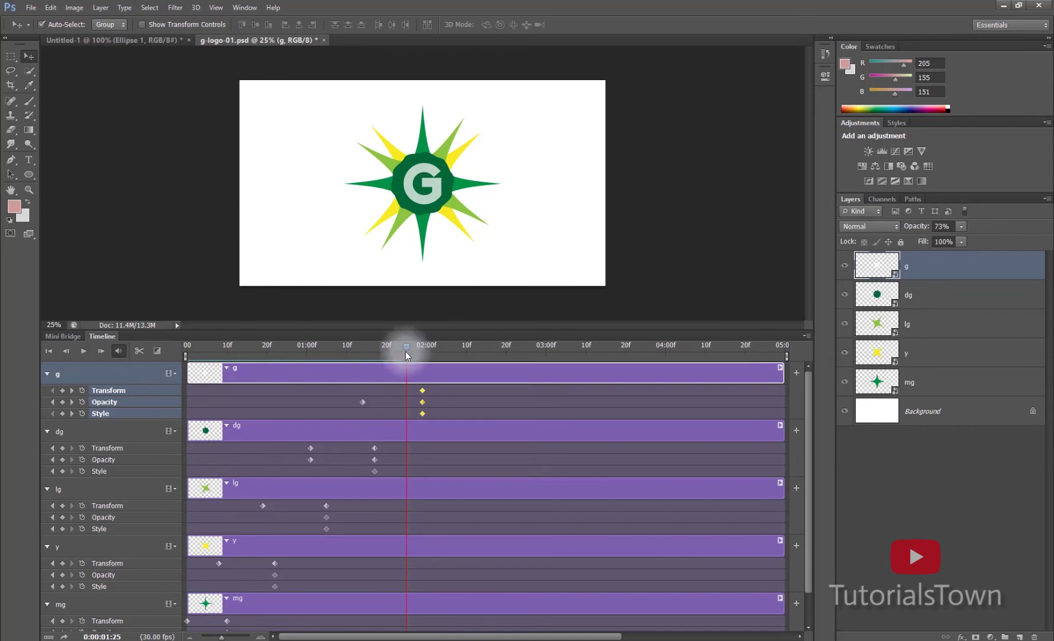
drag(403, 350, 374, 360)
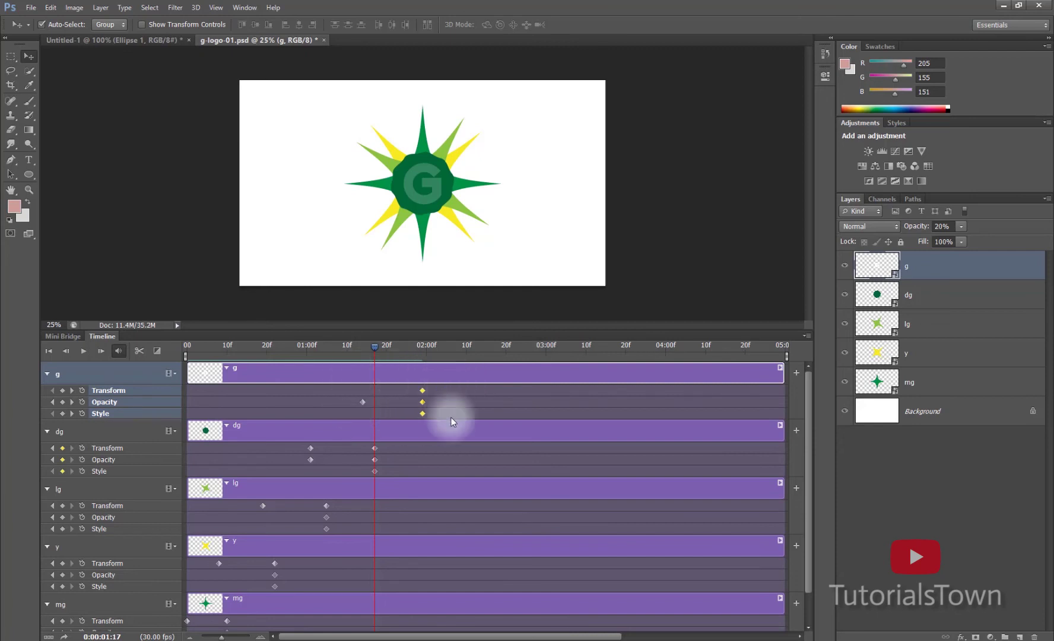
drag(373, 351, 117, 359)
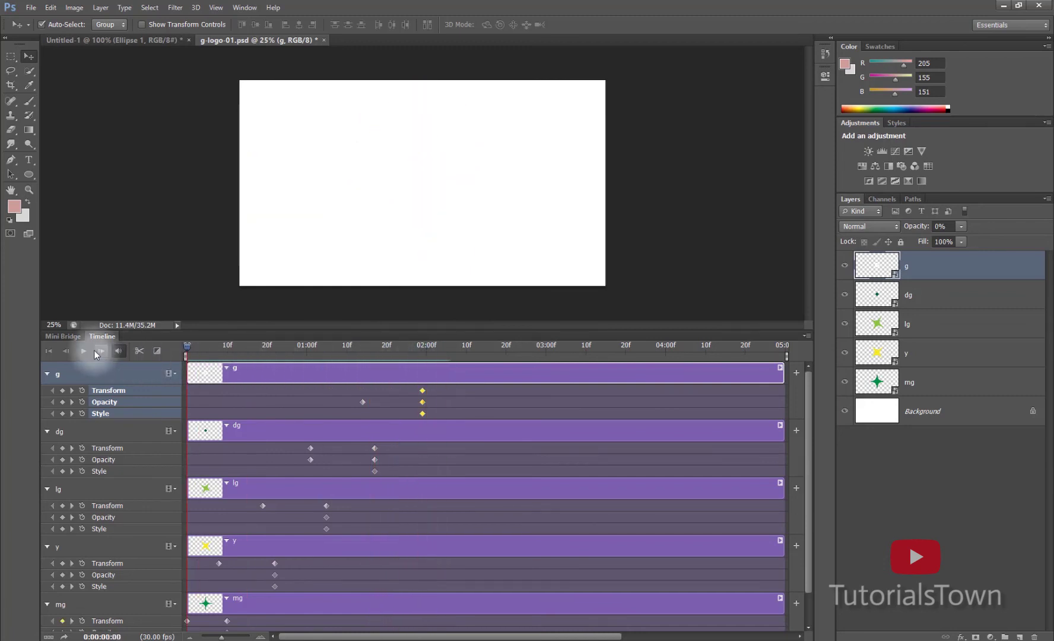
click(95, 353)
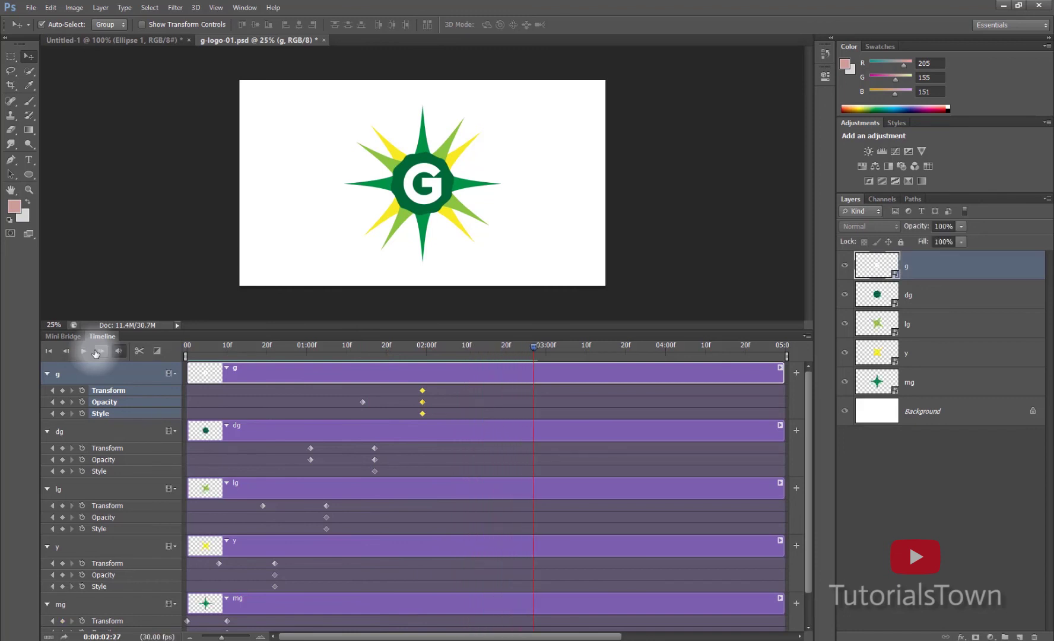
Add a GOGO text layer in Gilroy Light near the canvas's lower edge, below the logo
click(31, 158)
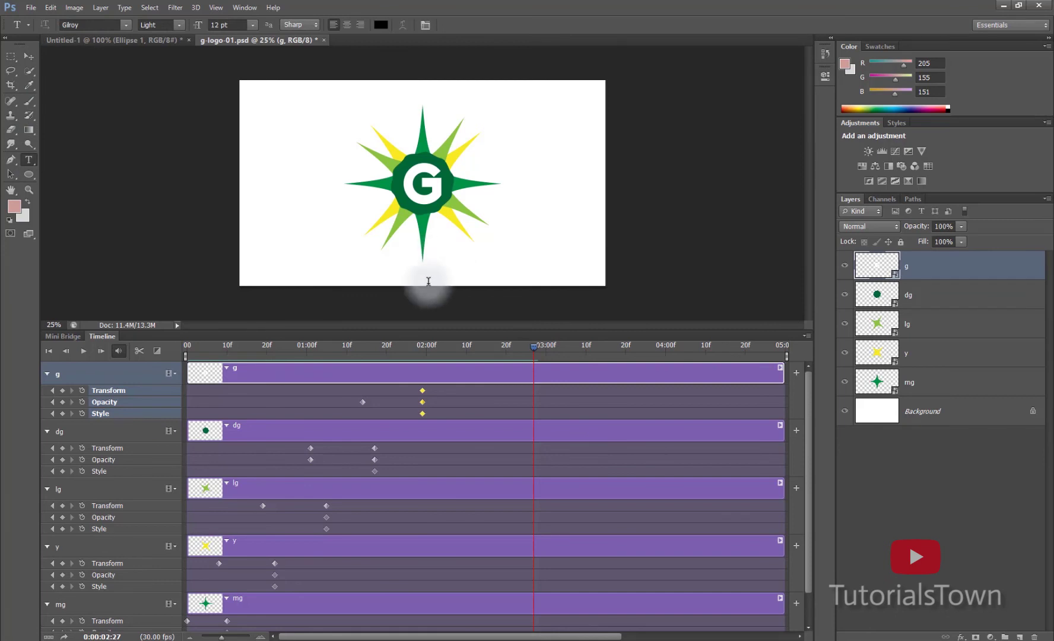
click(347, 257)
text(GOGO)
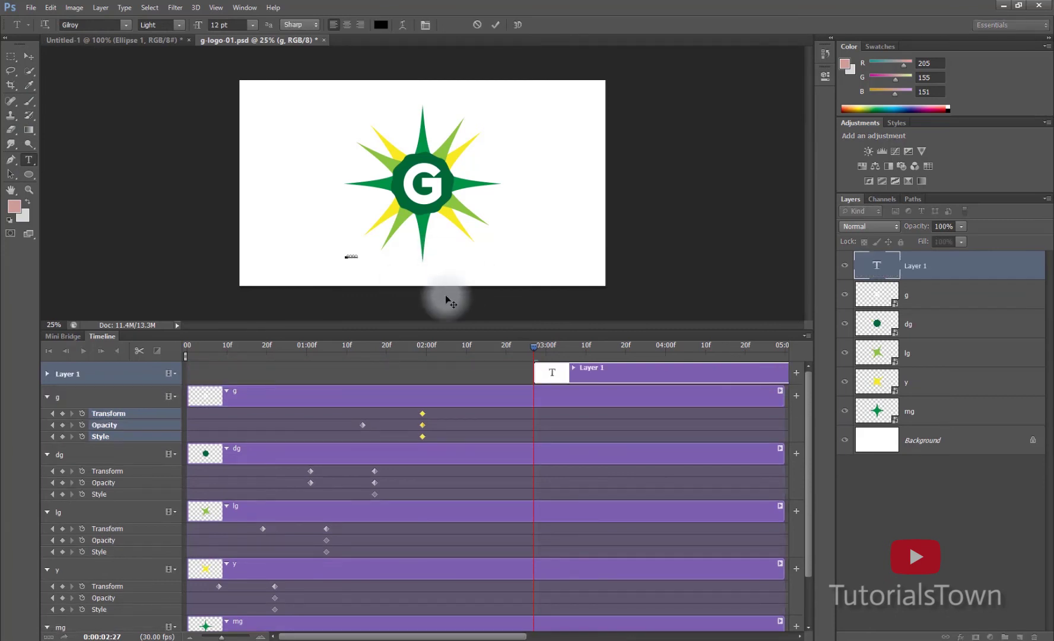
click(31, 55)
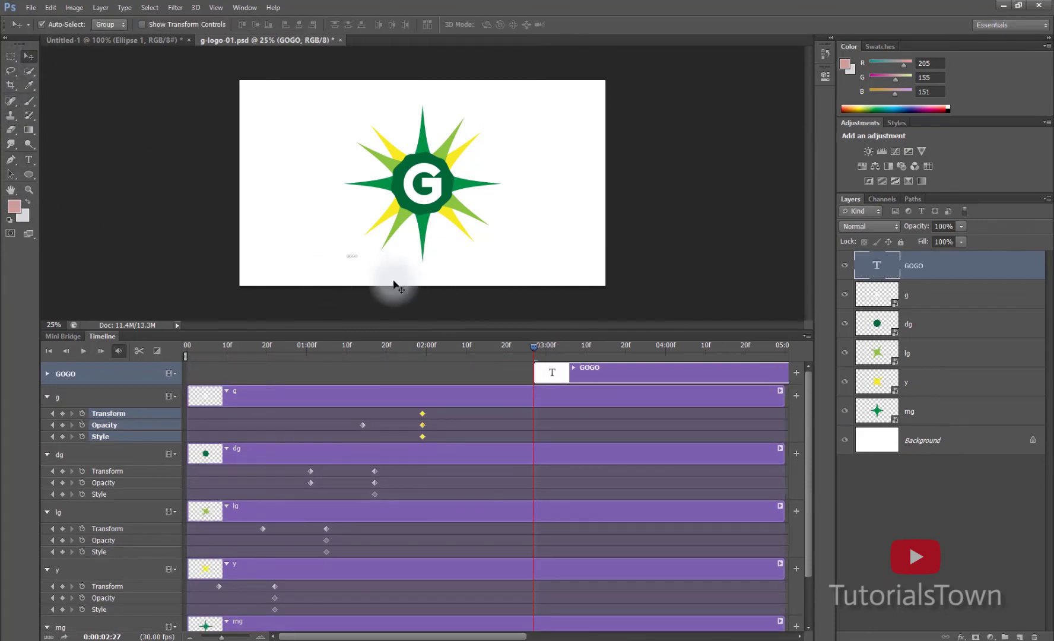
Enlarge the GOGO text to about the logo's width and center it horizontally on the canvas
key(ctrl+t)
drag(359, 254, 480, 276)
key(Return)
key(ctrl+a)
click(300, 25)
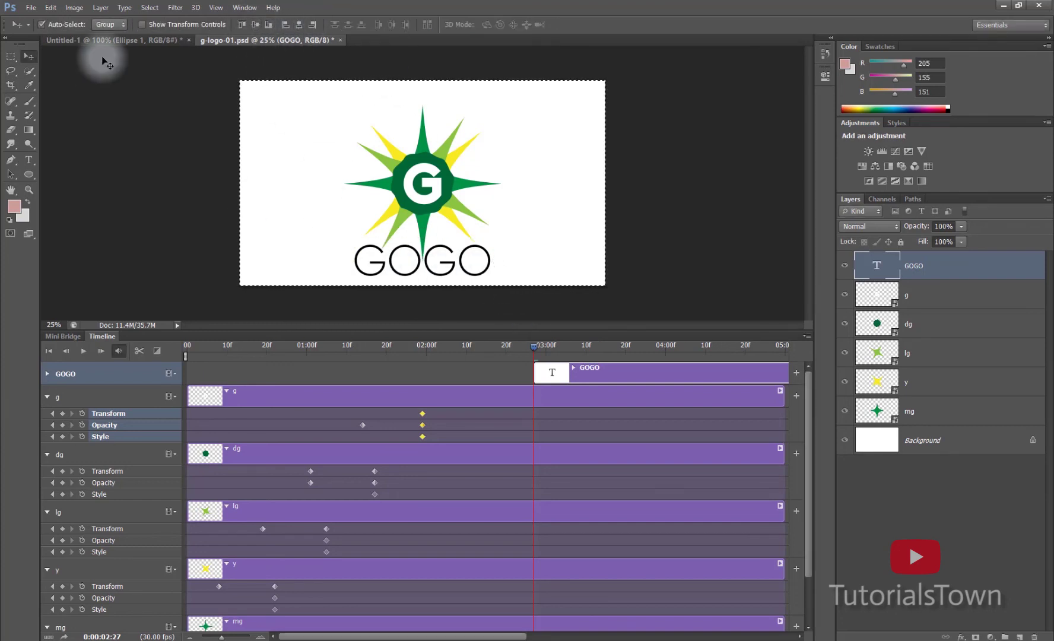
key(ctrl+d)
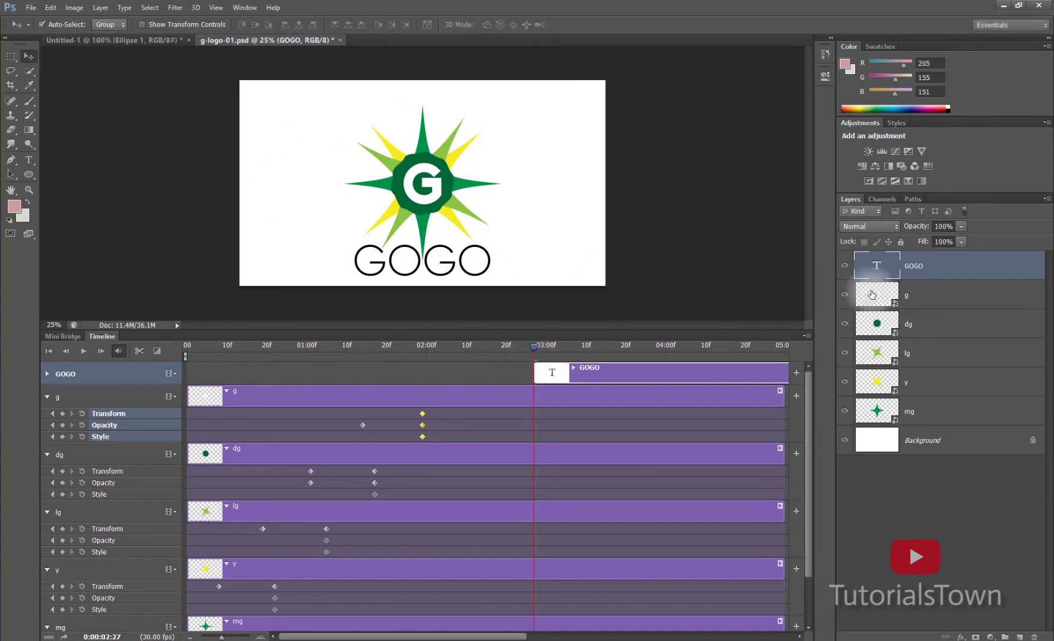
Shift the GOGO clip to start at about 01:14 and expand its animation properties
drag(600, 373, 426, 373)
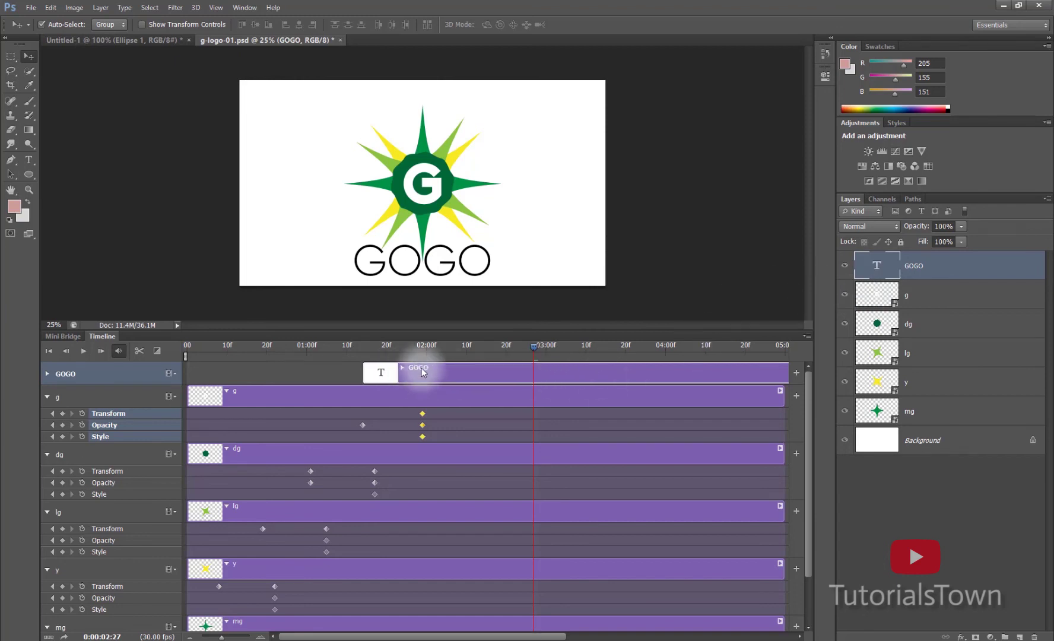
click(49, 374)
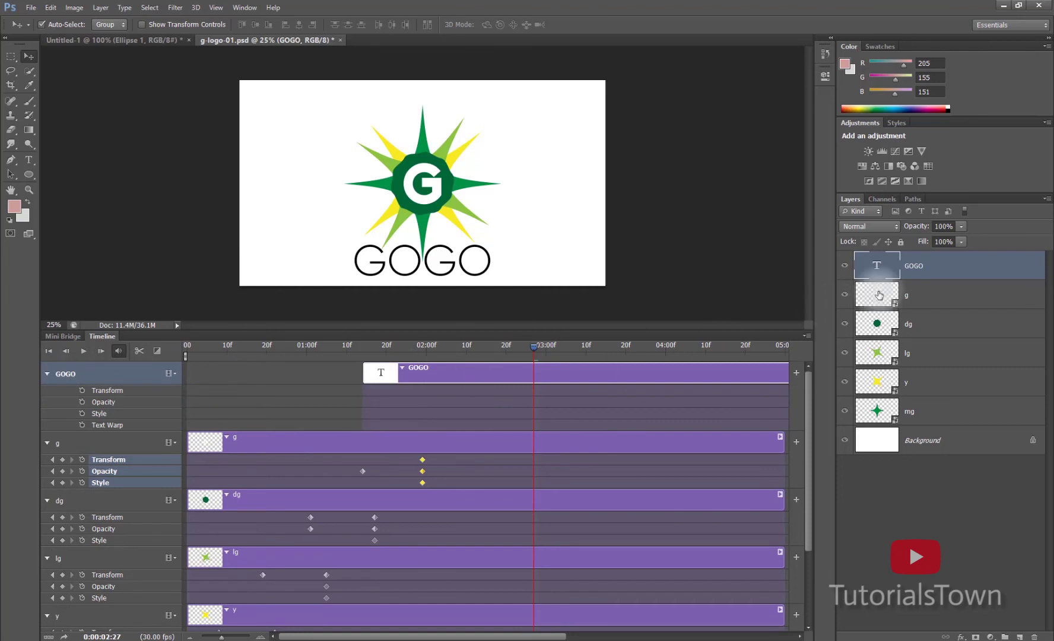
right_click(929, 264)
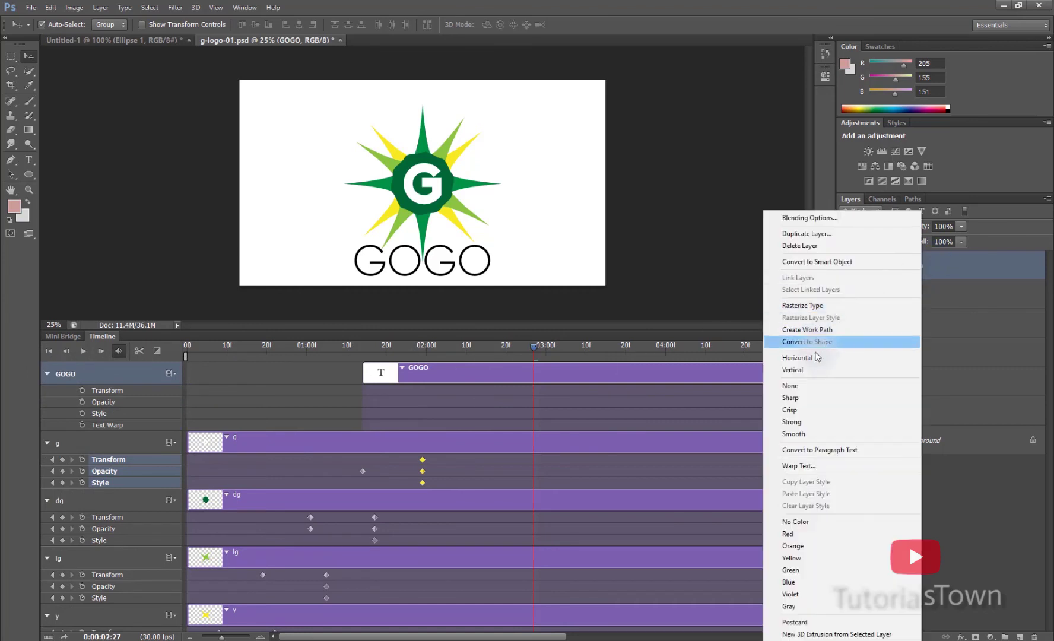
Add Transform and Opacity keyframes to the GOGO track at 01:27 and 02:10
click(395, 347)
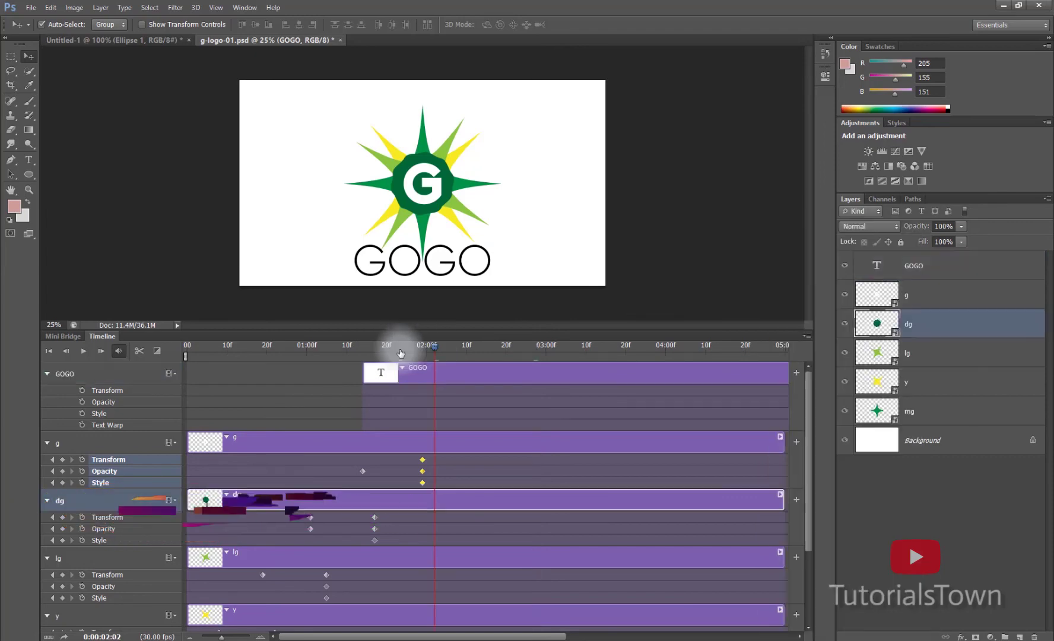
drag(395, 346, 413, 348)
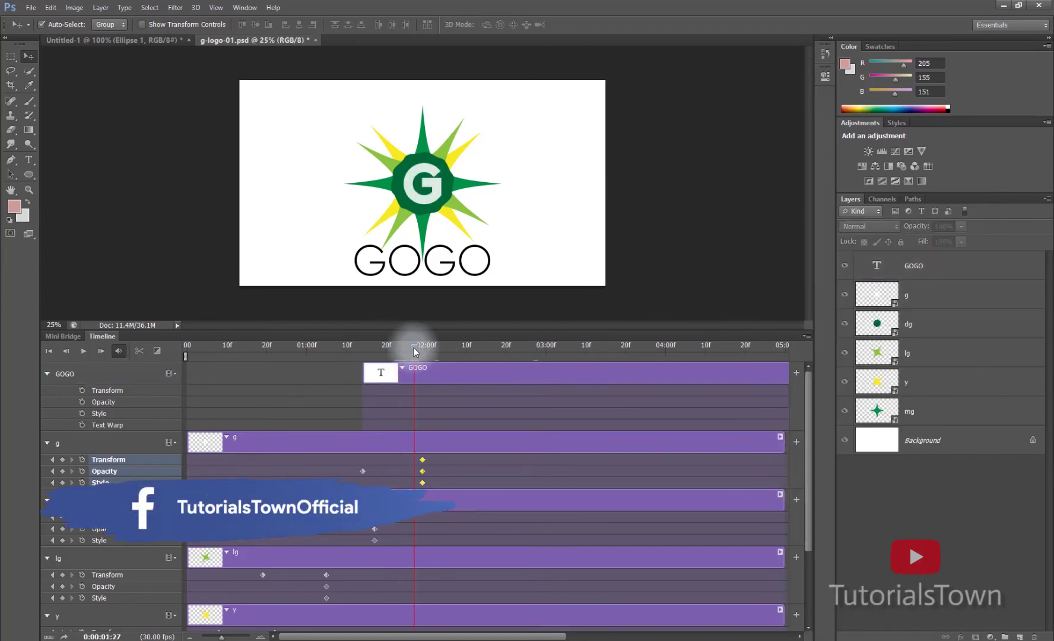
click(82, 390)
click(82, 401)
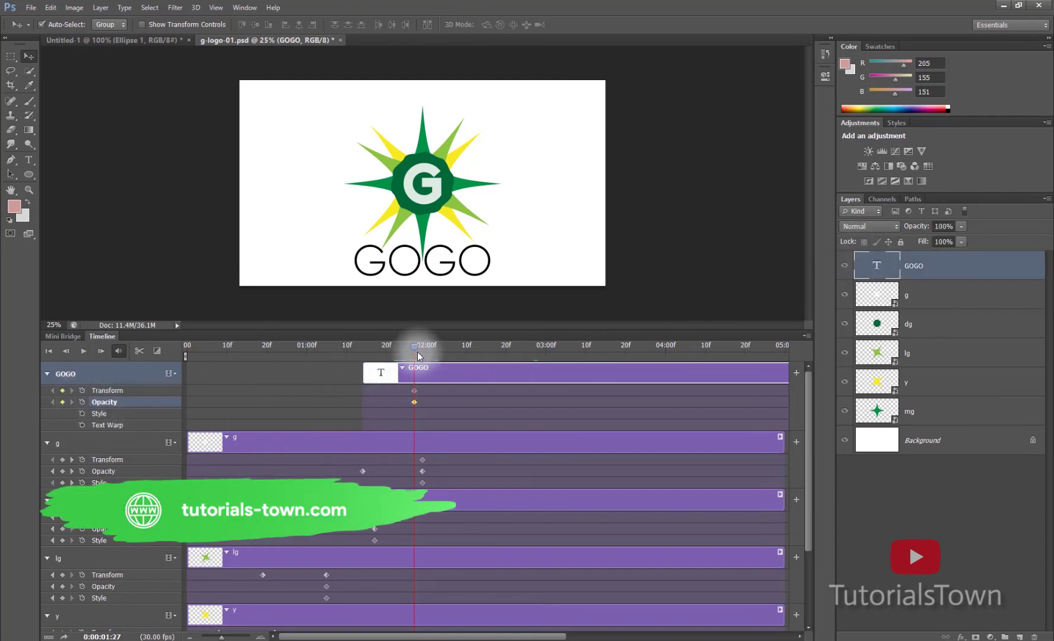
drag(419, 348, 467, 348)
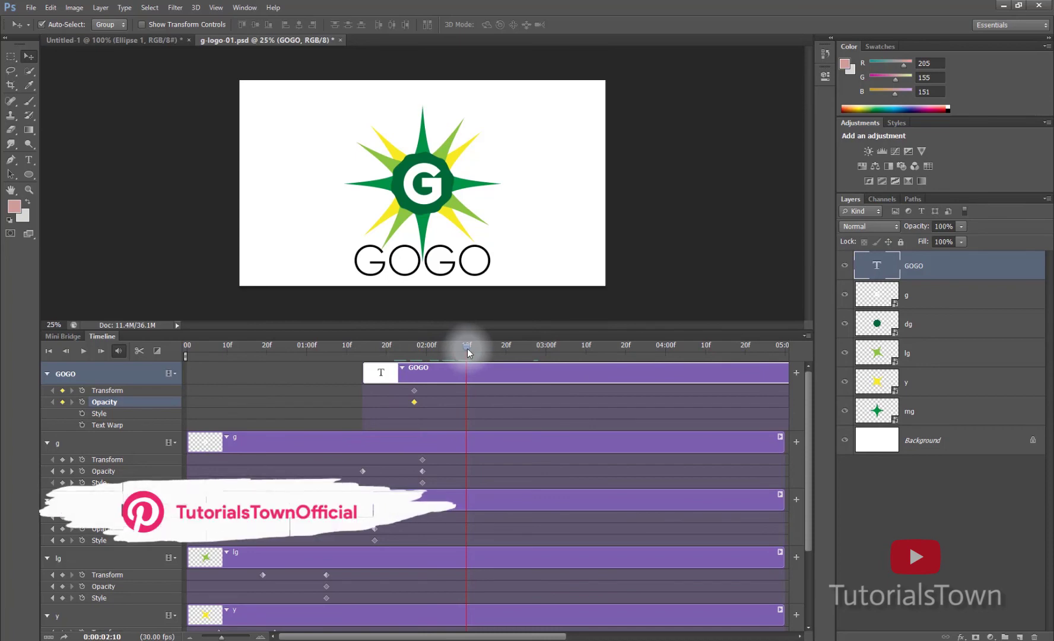
click(62, 402)
click(62, 391)
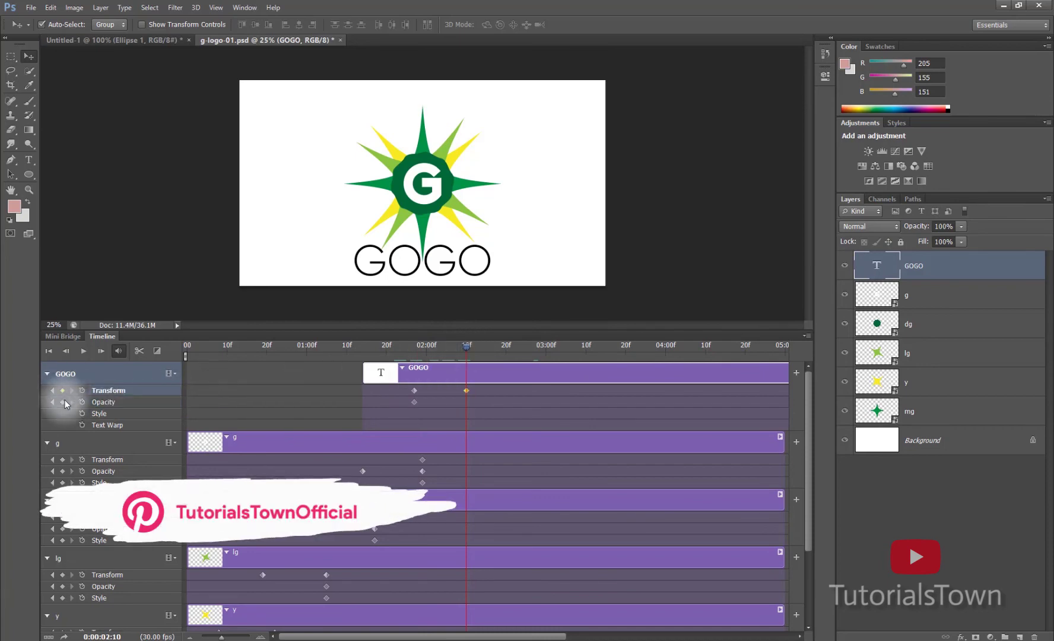
At the 01:27 keyframes, move the GOGO text slightly up and set its opacity to 0%
drag(435, 353, 414, 349)
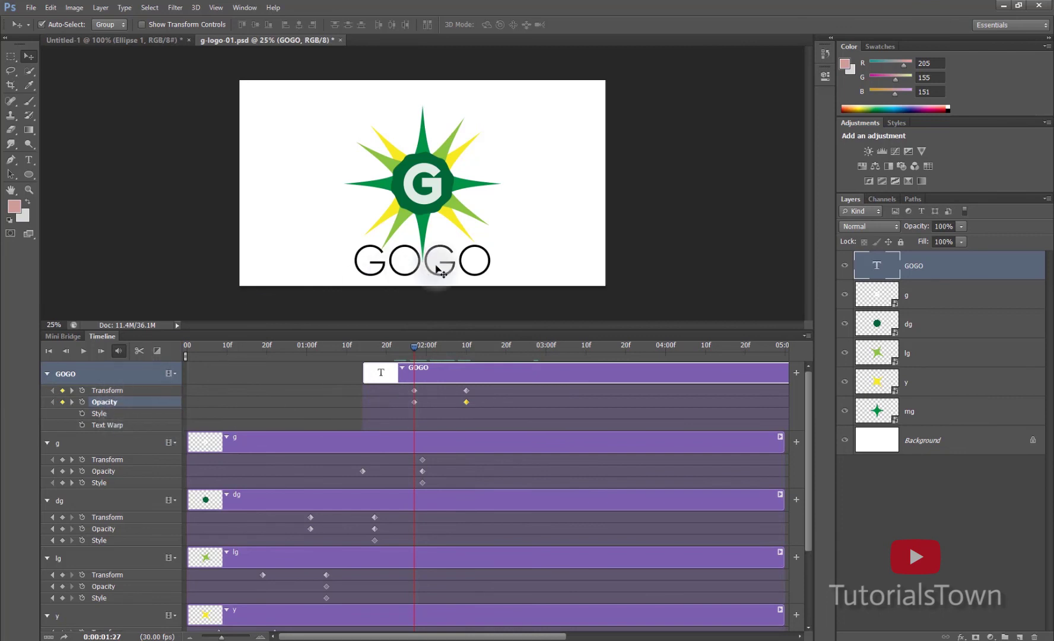
drag(427, 270, 428, 286)
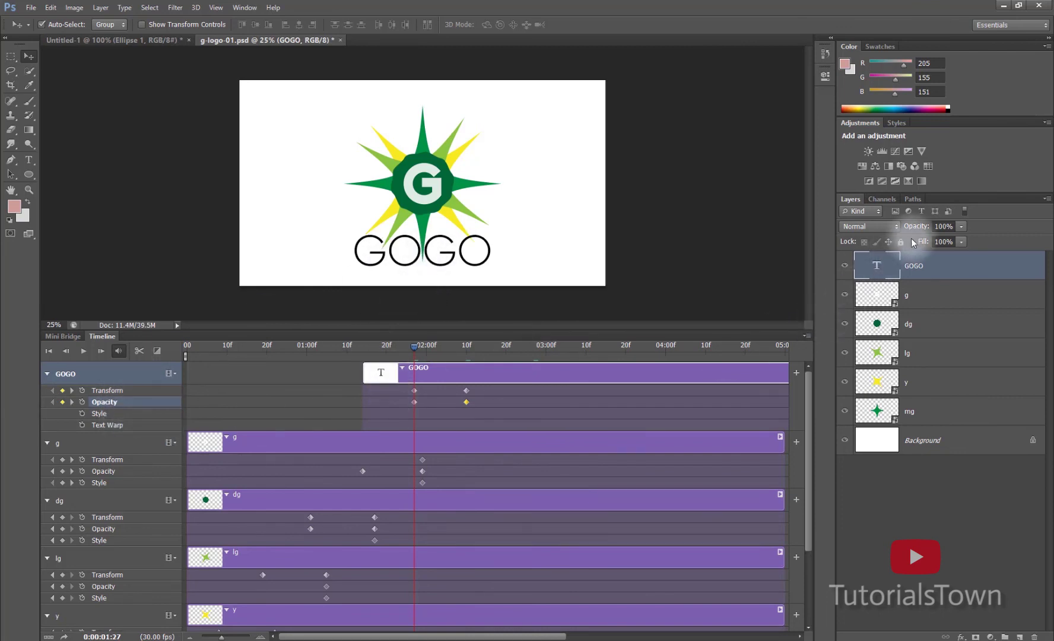
drag(920, 231, 786, 240)
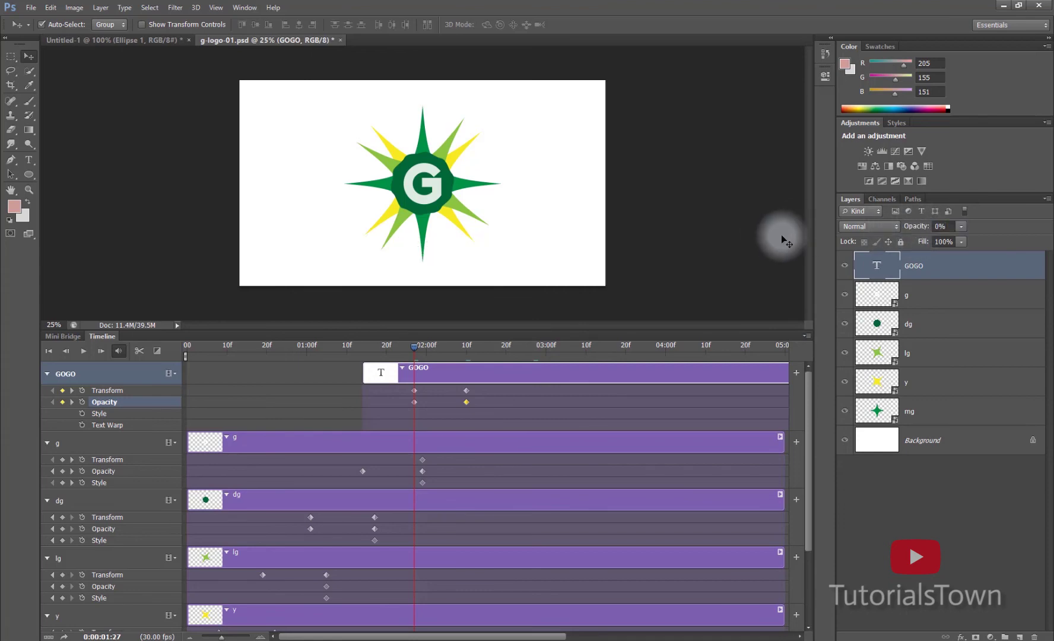
Play back the animation from the first frame to check the GOGO text's entrance
drag(366, 346, 65, 366)
key(space)
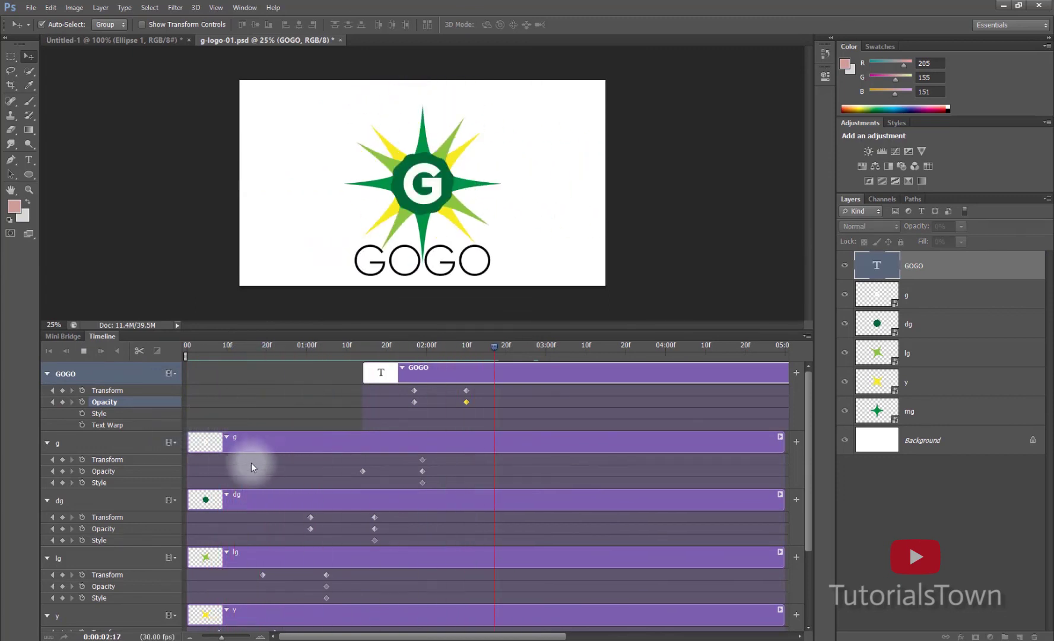
key(space)
Trim the end of the GOGO clip to 05:00 to match the other tracks and play back the animation
scroll(515, 455, down, 3)
scroll(516, 456, up, 3)
scroll(515, 457, right, 5)
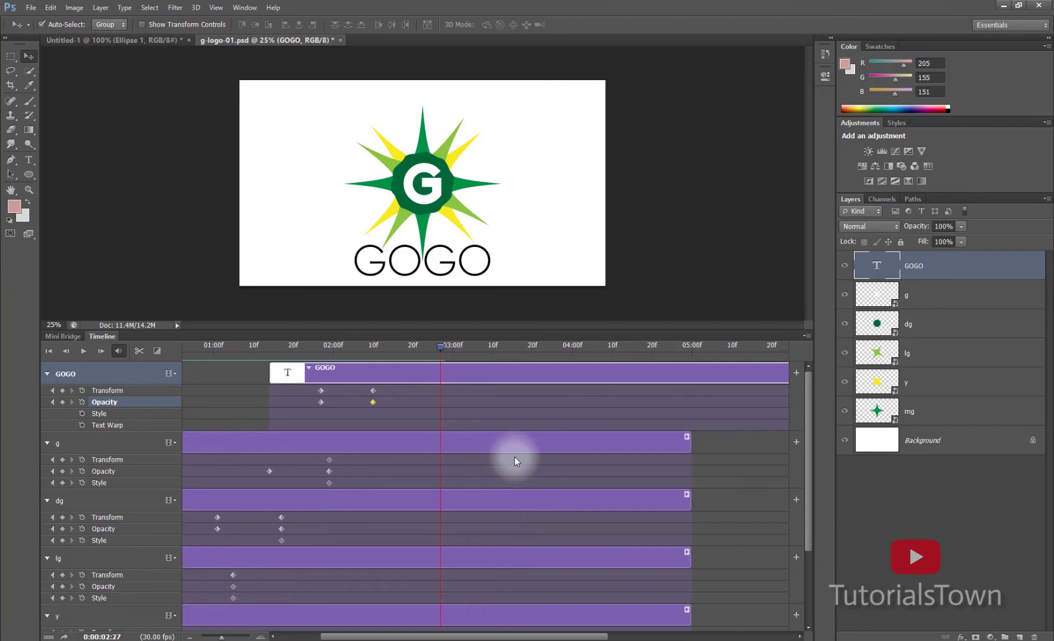
scroll(515, 457, right, 3)
drag(683, 370, 508, 376)
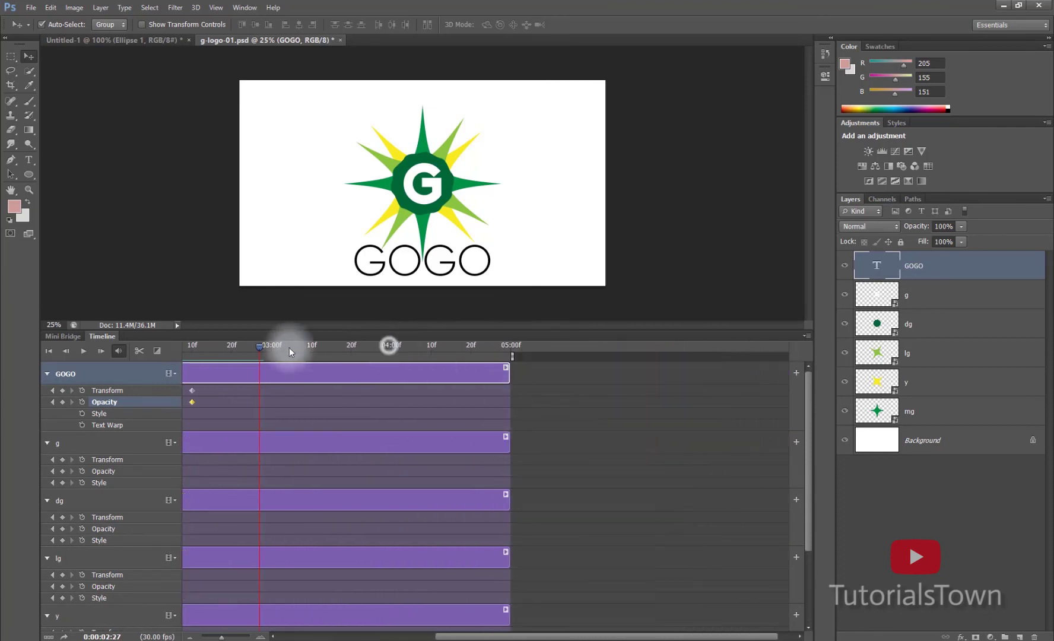
click(84, 350)
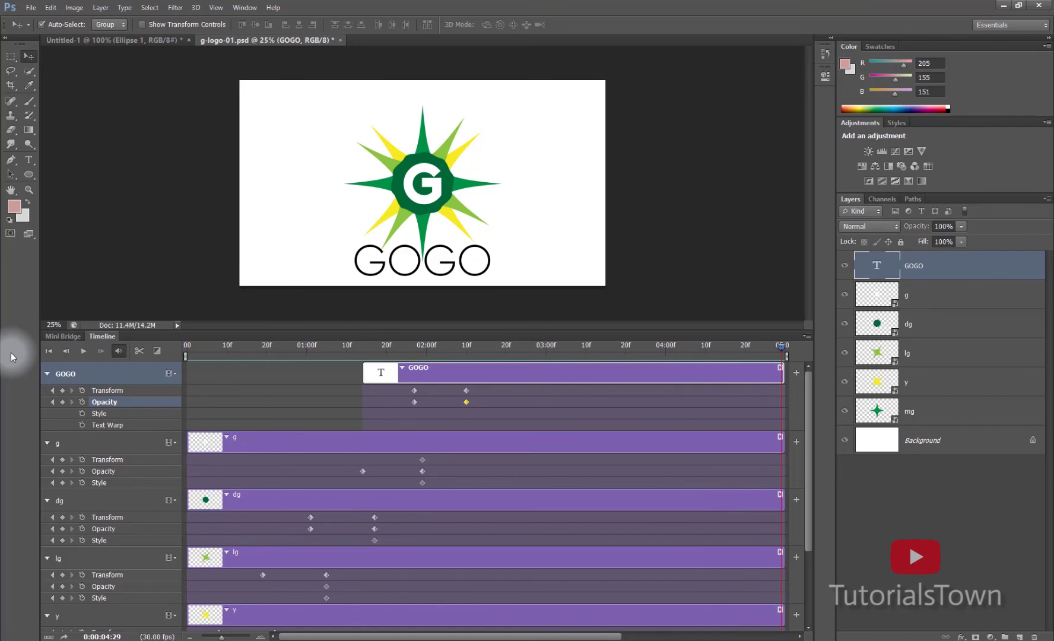
key(space)
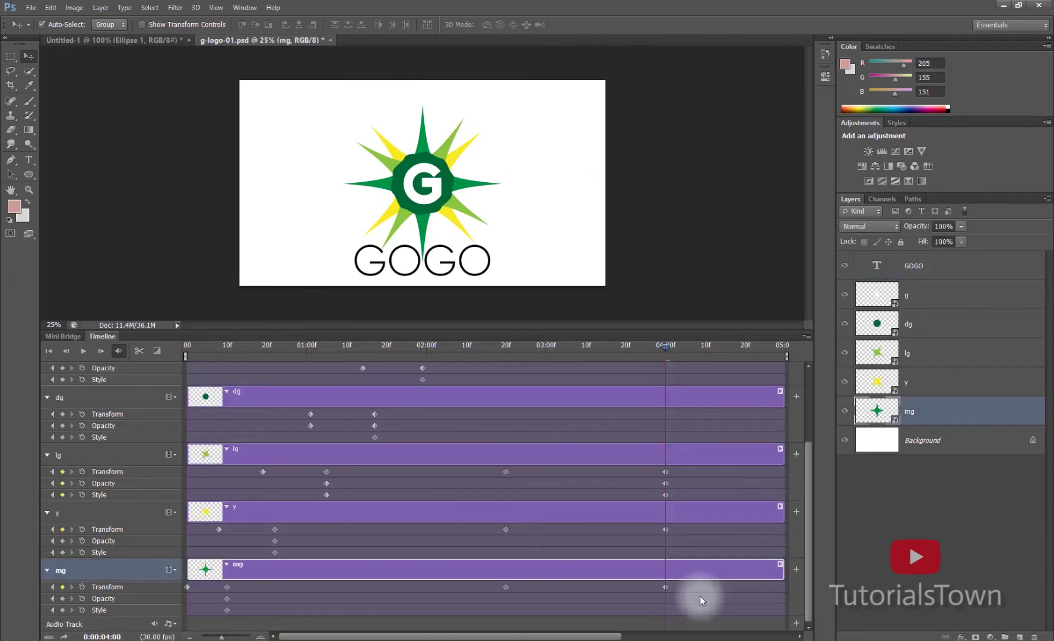
Delete the lg track's Opacity and Style keyframes at 04:00, keeping its Transform keyframe
drag(675, 475, 655, 501)
key(Delete)
Add a Text Warp keyframe to the GOGO track at 02:10
scroll(652, 550, up, 3)
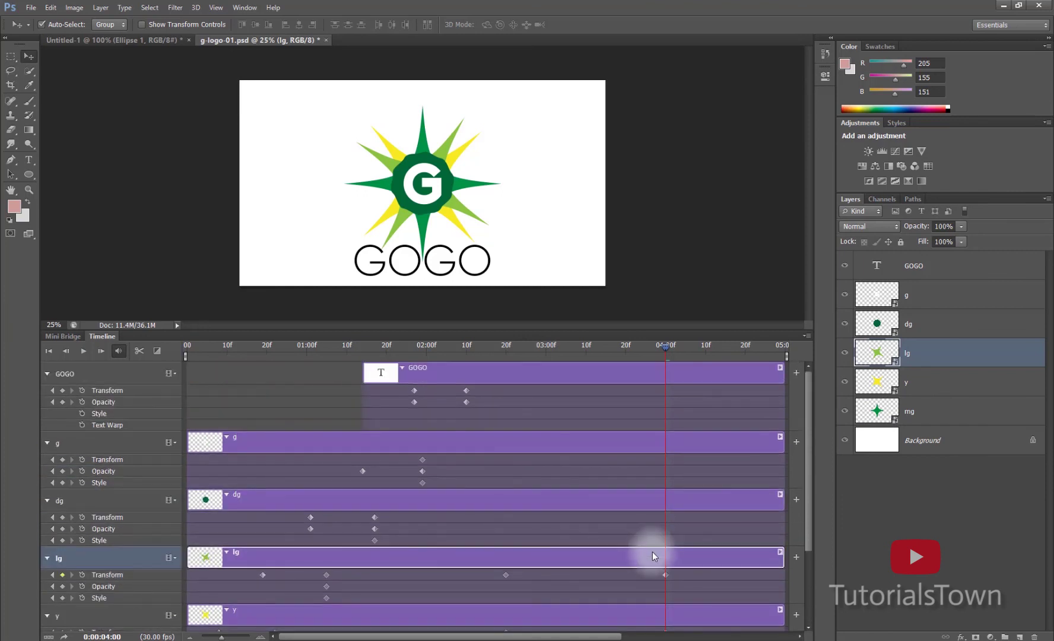
mouse_move(483, 345)
mouse_down()
mouse_move(414, 345)
mouse_move(467, 344)
mouse_up()
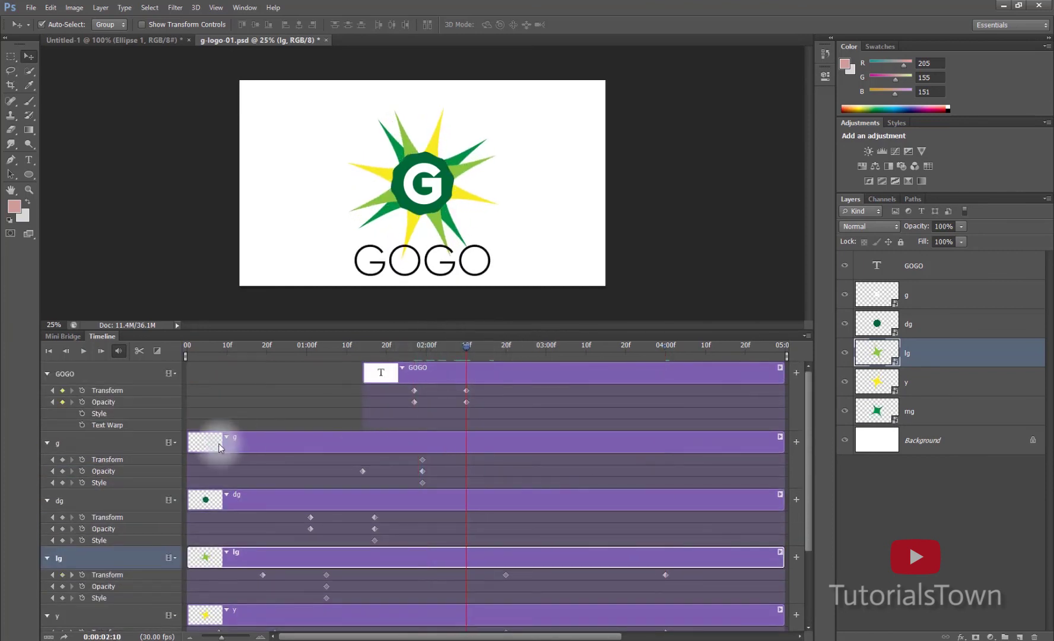
click(83, 425)
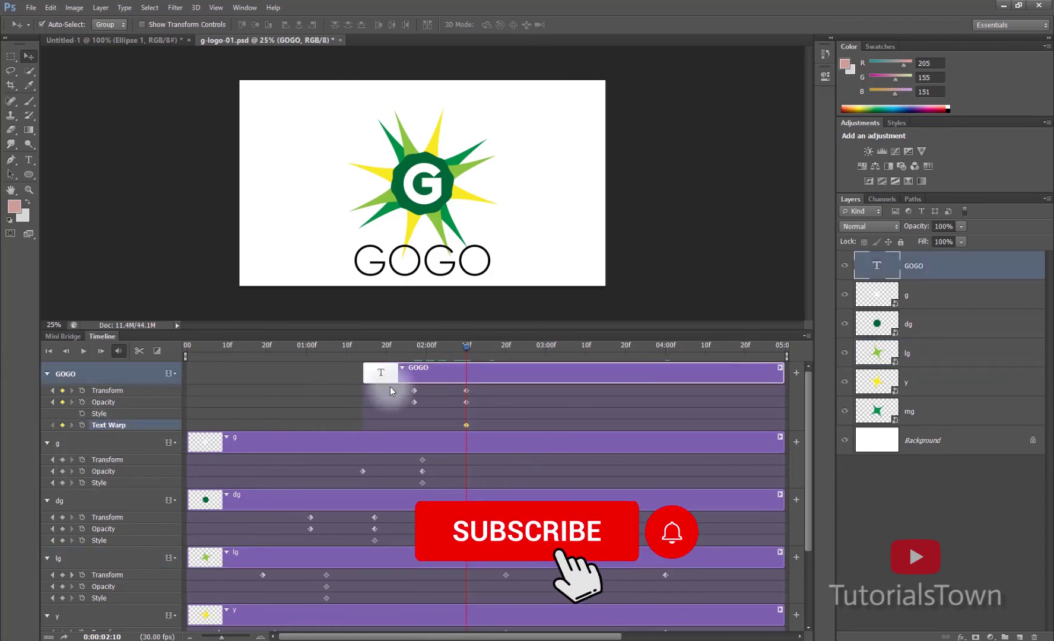
Warp the GOGO text at 03:00 on the timeline, trying the Arc style before choosing Bulge with a 50% bend
drag(469, 346, 545, 346)
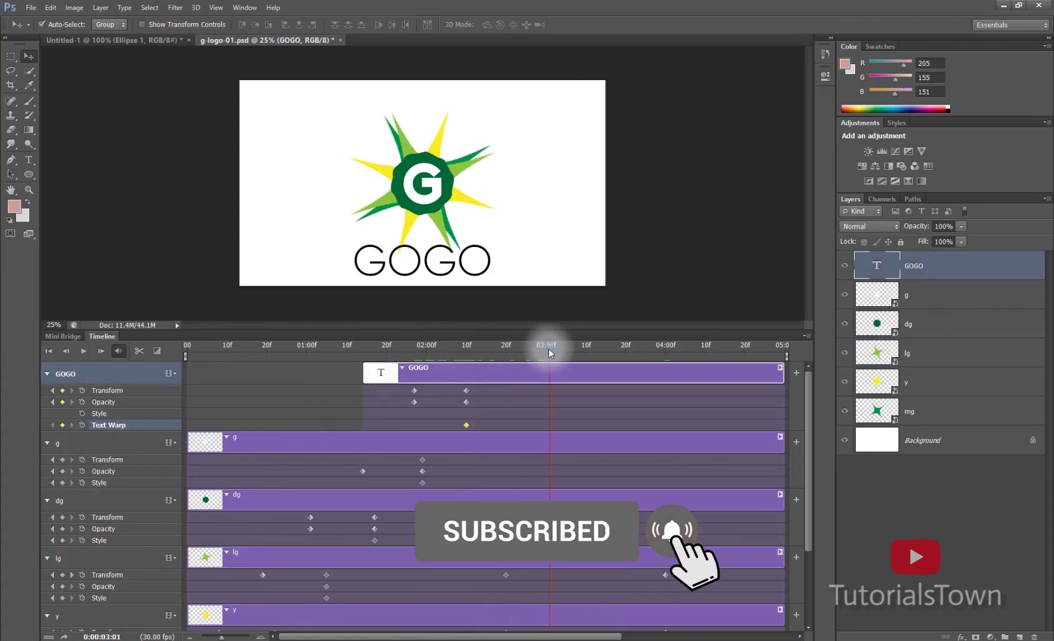
click(542, 468)
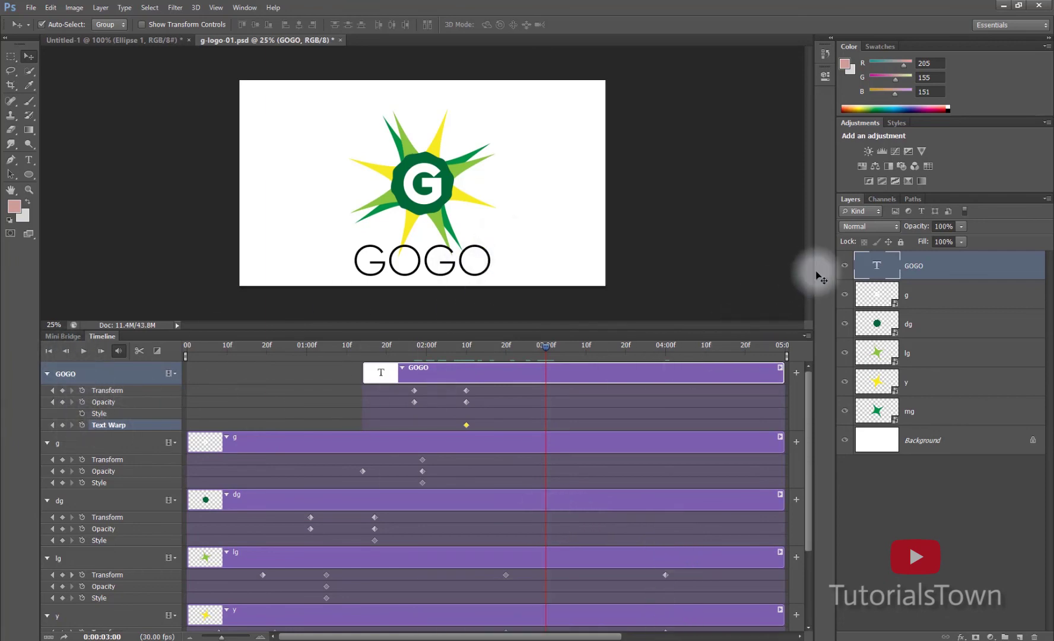
click(846, 266)
click(845, 267)
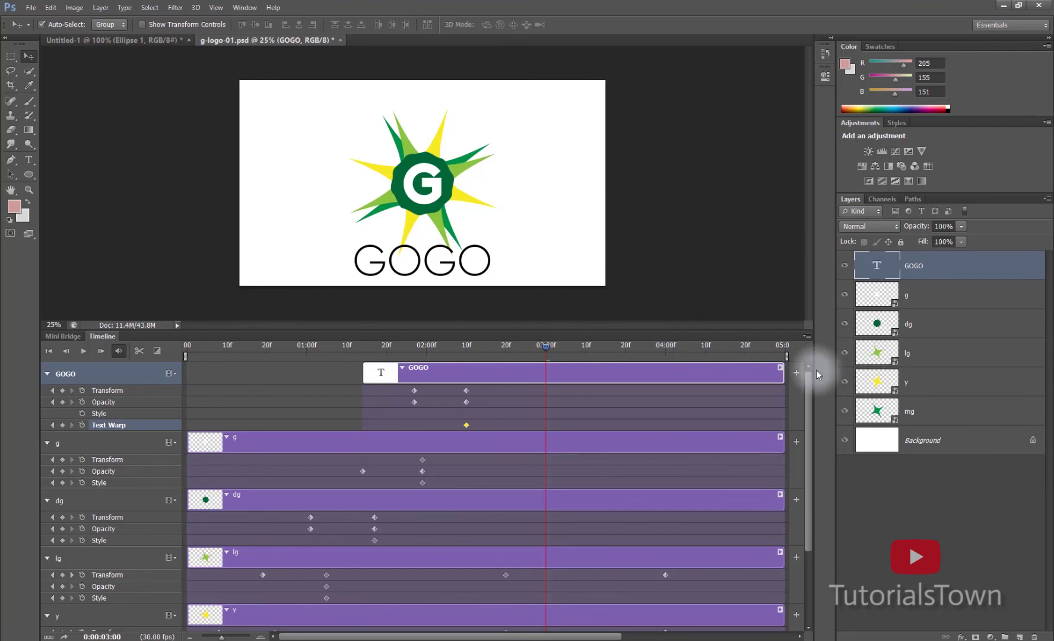
key(ctrl+t)
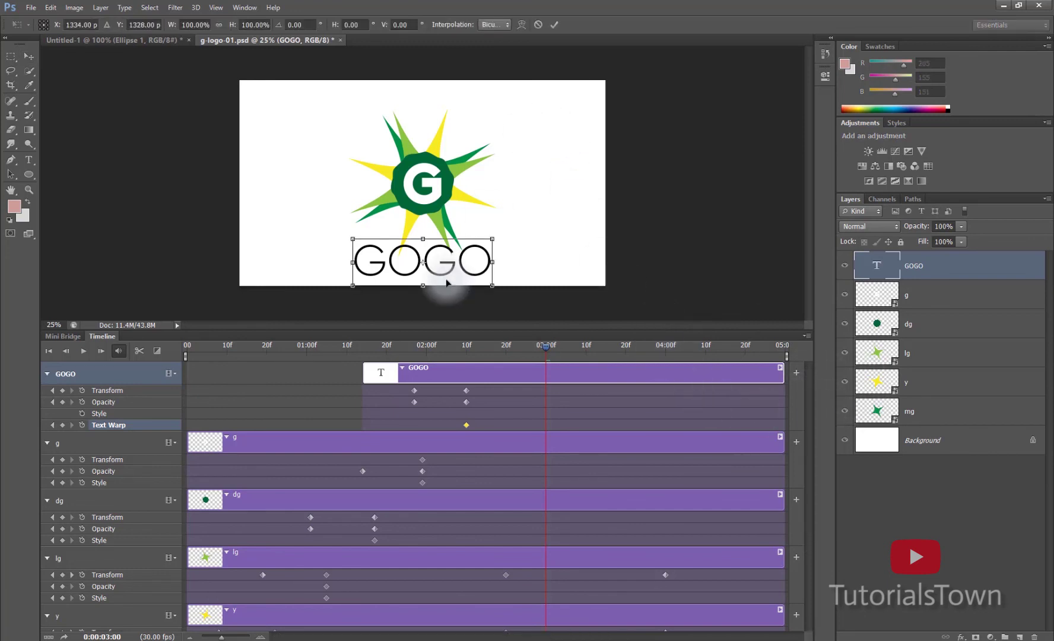
right_click(467, 262)
click(494, 346)
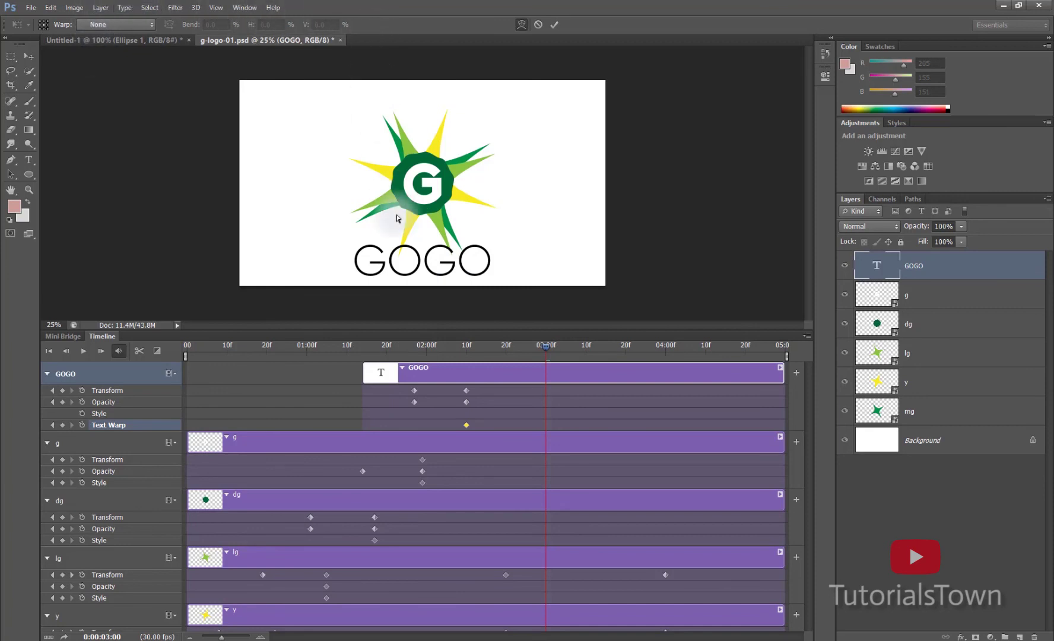
click(110, 25)
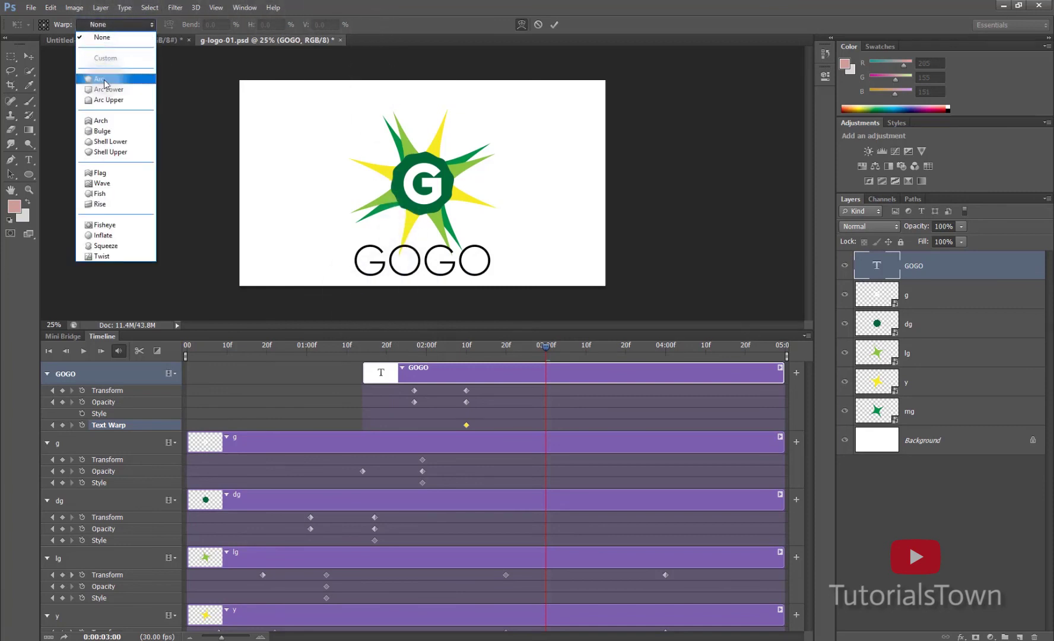
click(105, 79)
click(97, 25)
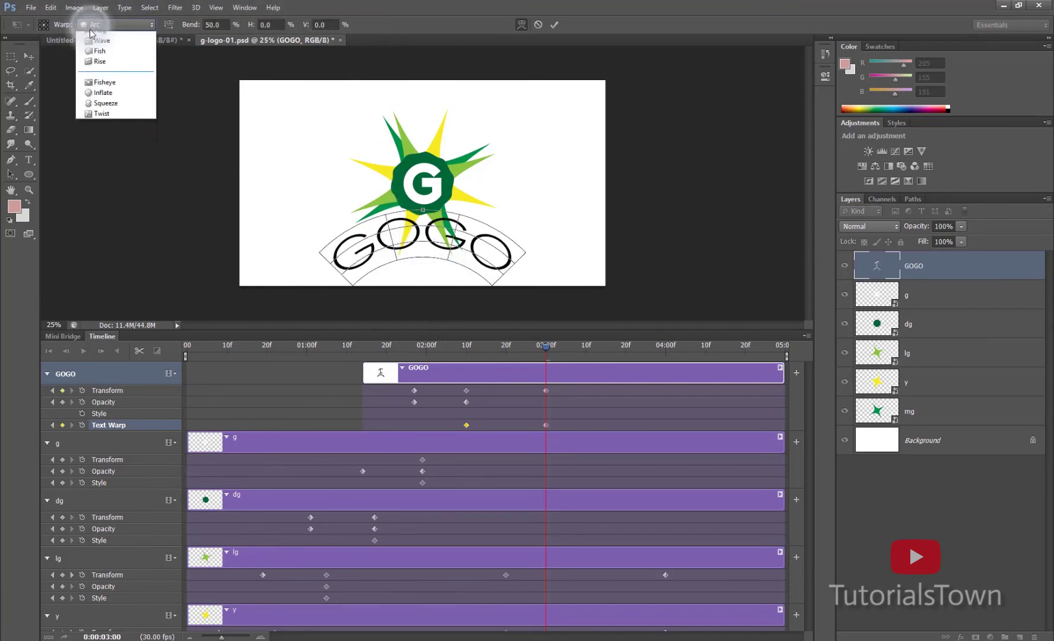
click(96, 131)
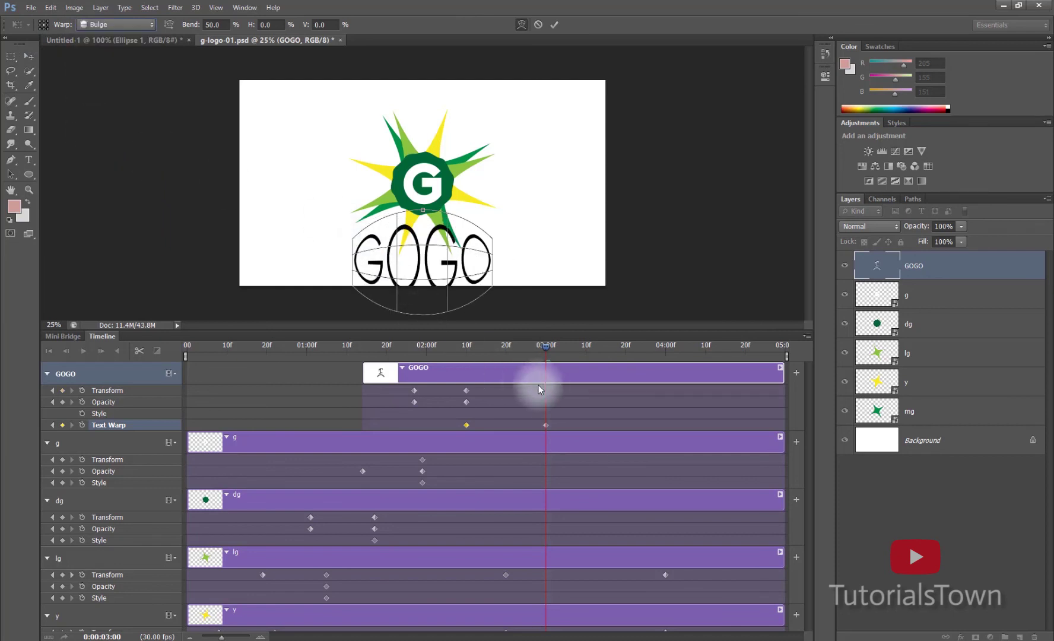